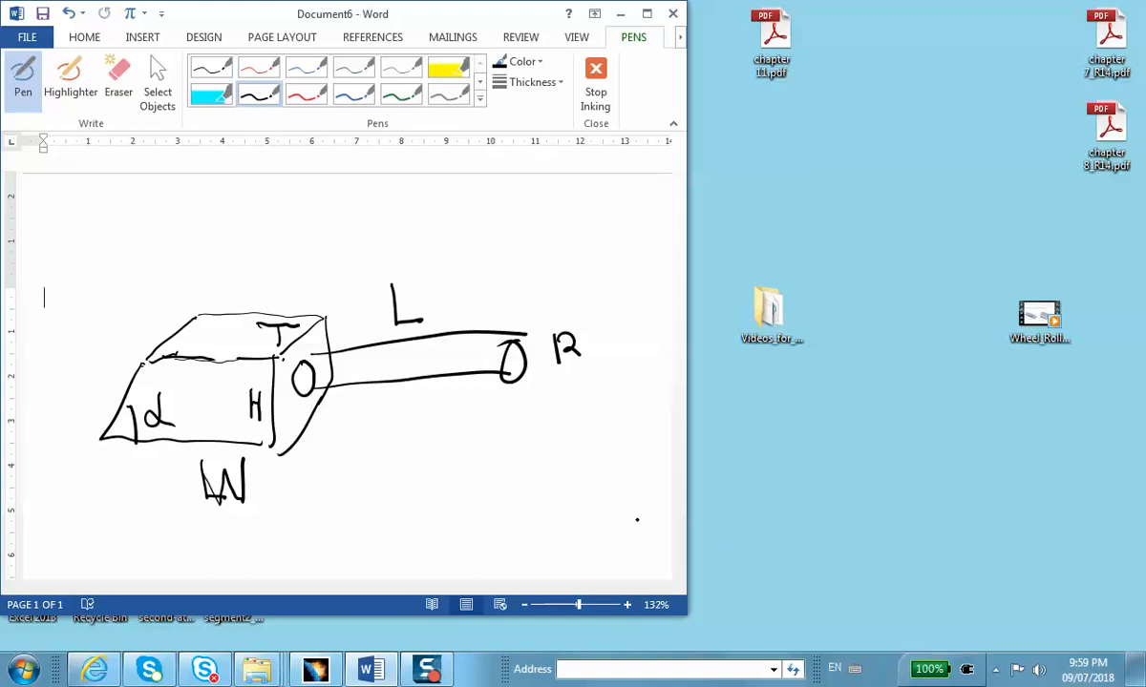
Switch to CATIA and start a new sketch on the yz plane.
click(315, 672)
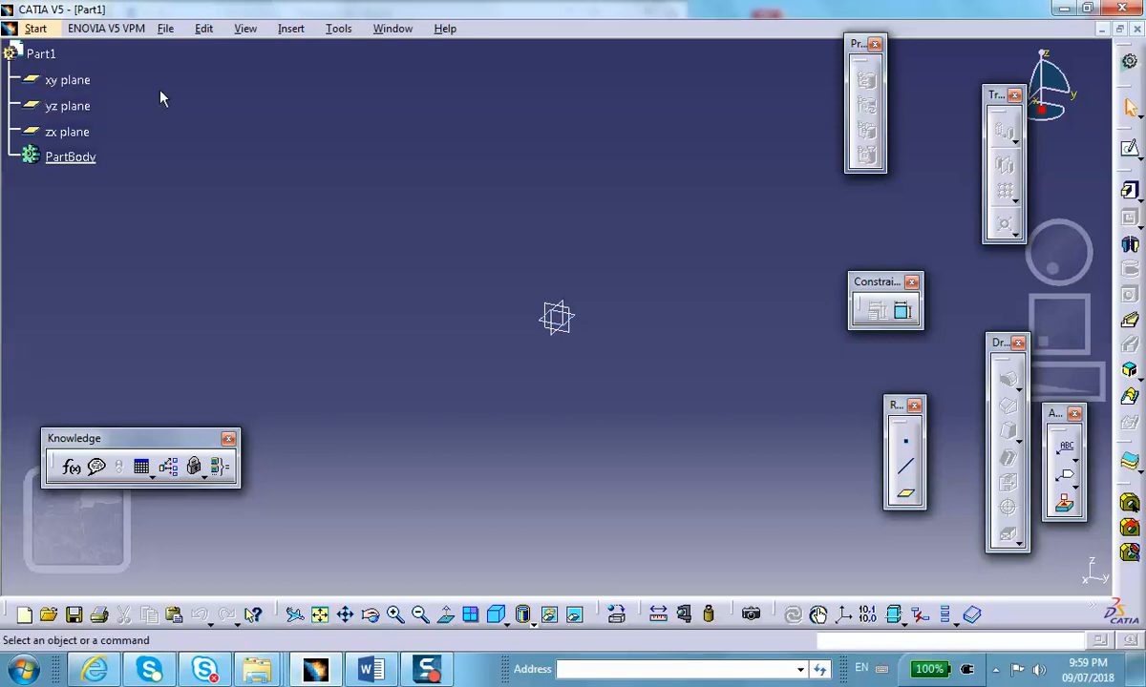
click(571, 310)
click(1129, 153)
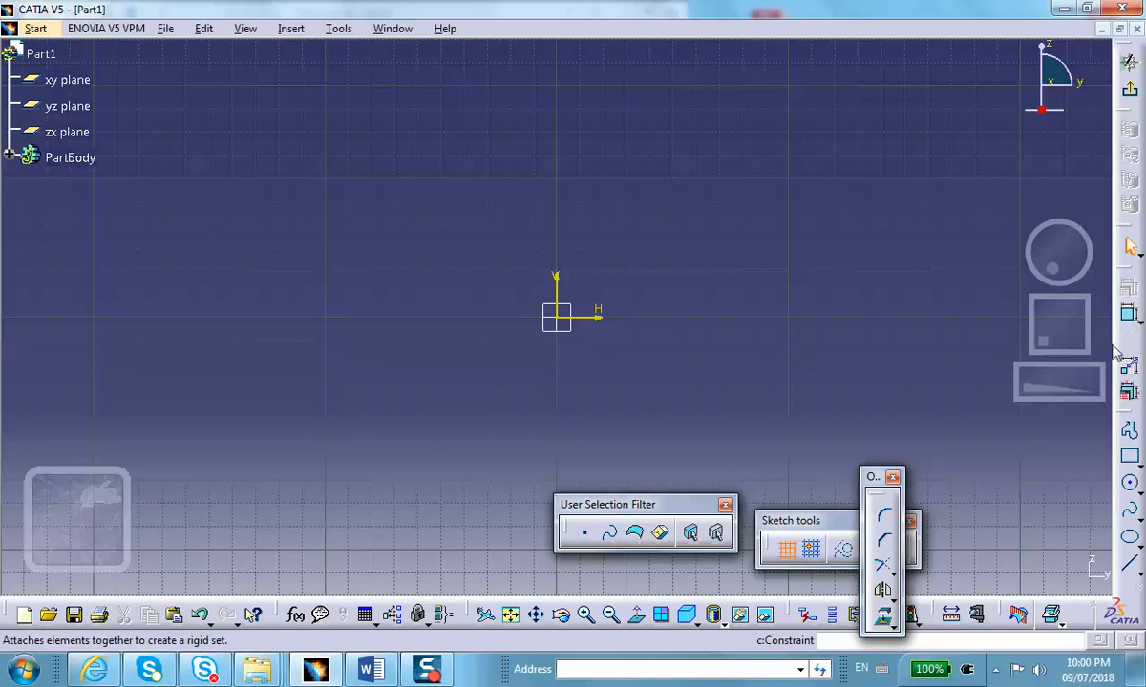
Draw a closed four-sided profile left of the origin with a slanted left side, about 3.4 in wide at the base and 1.7 in high.
click(1129, 434)
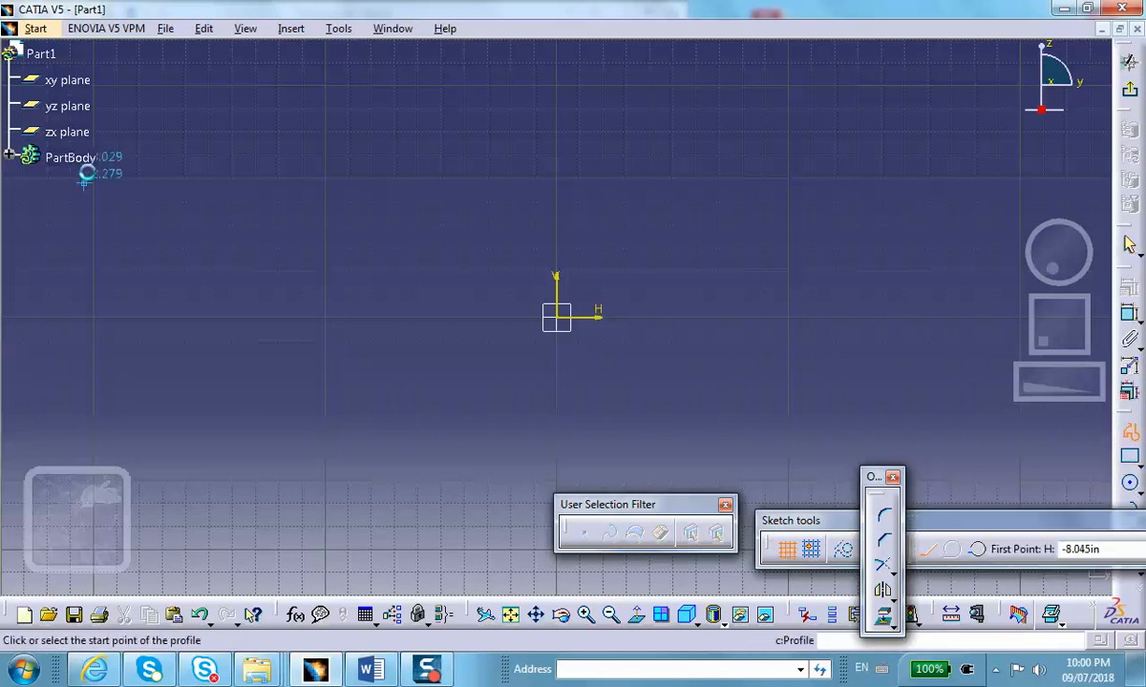
click(423, 260)
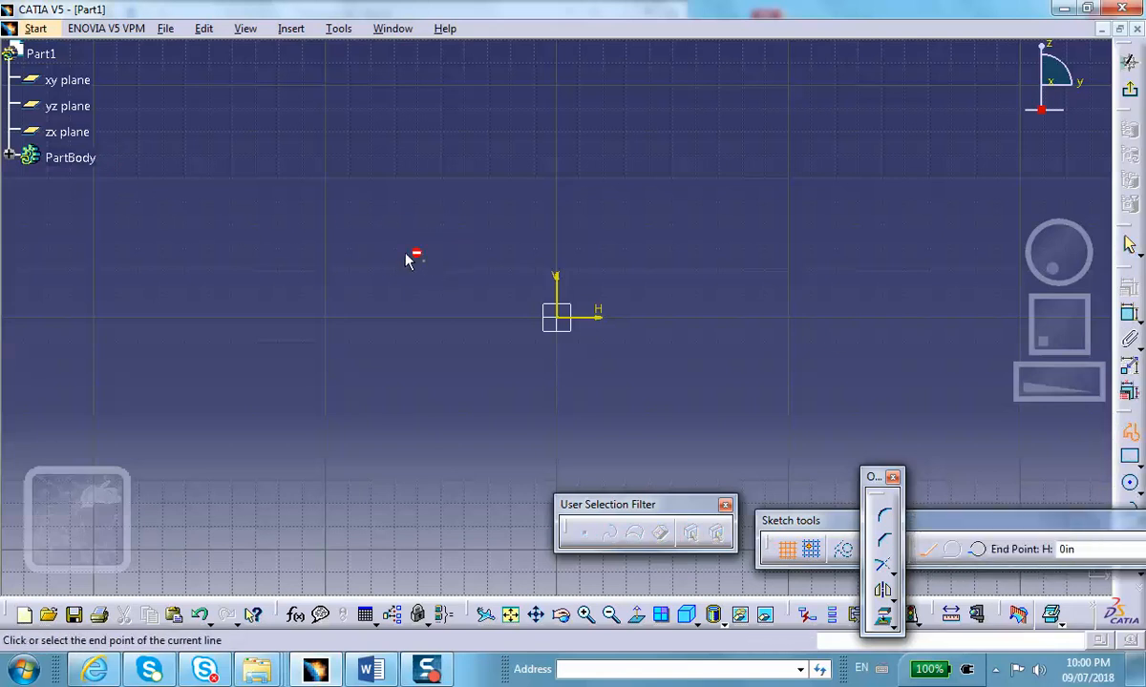
click(274, 262)
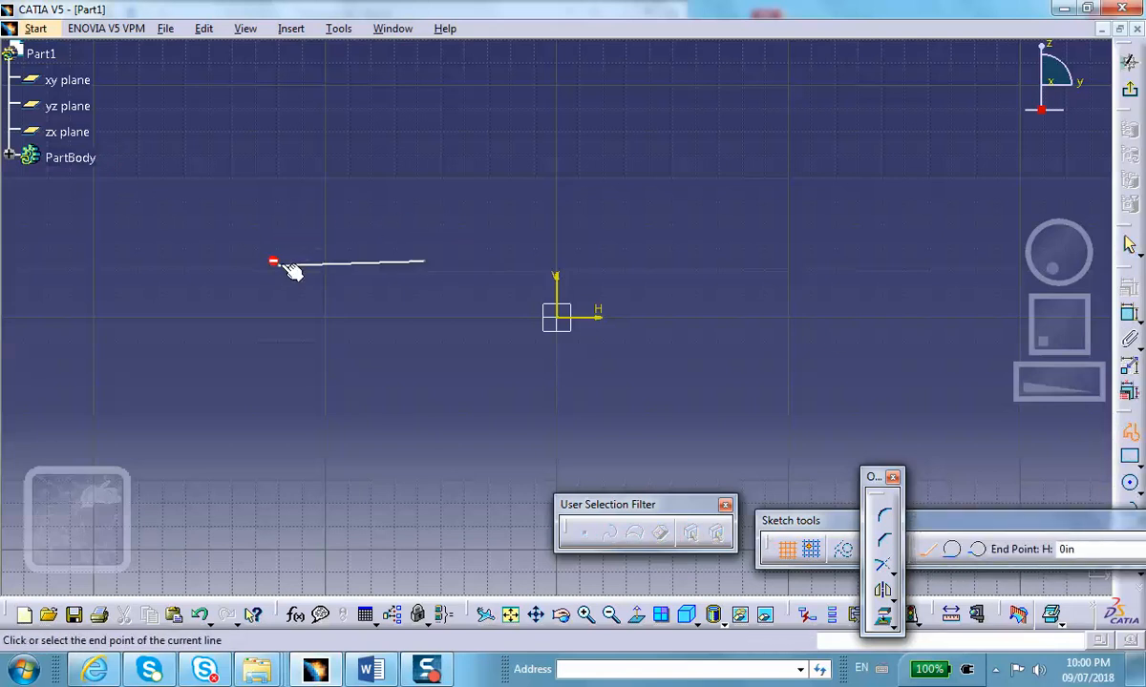
click(225, 365)
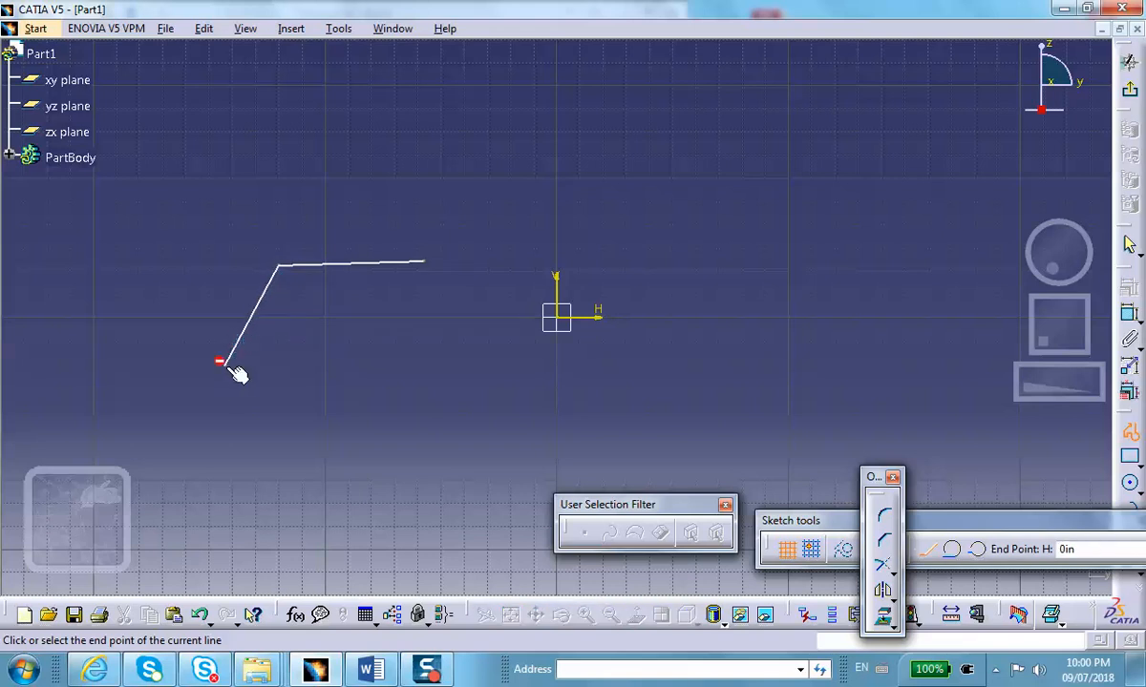
click(426, 366)
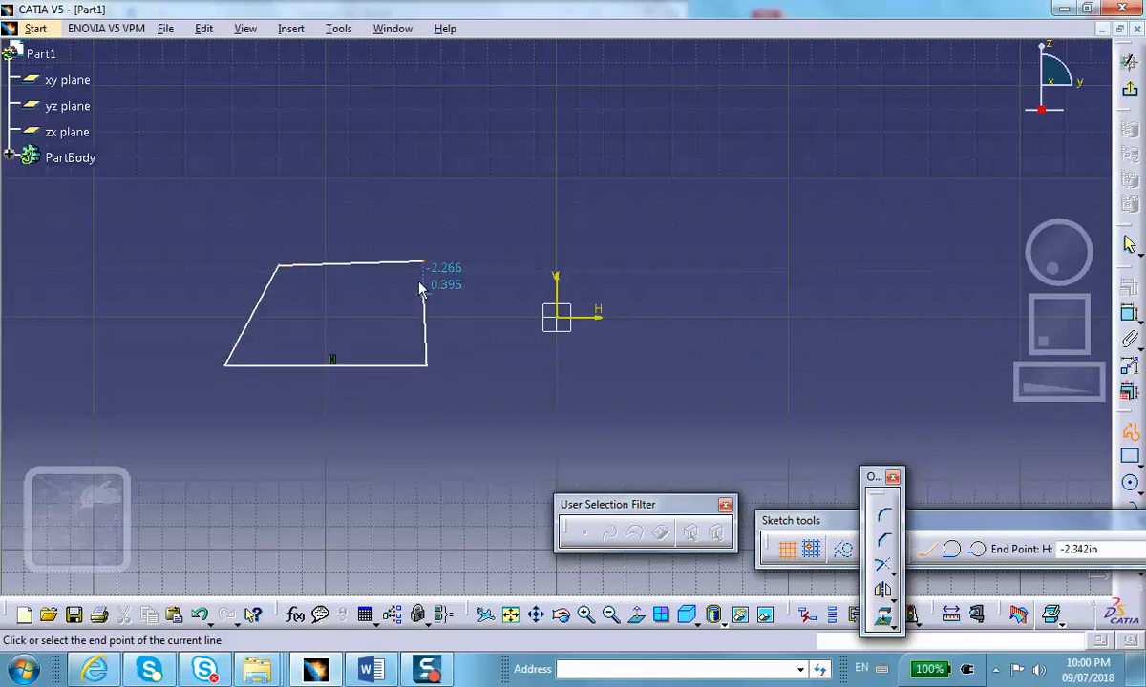
click(433, 263)
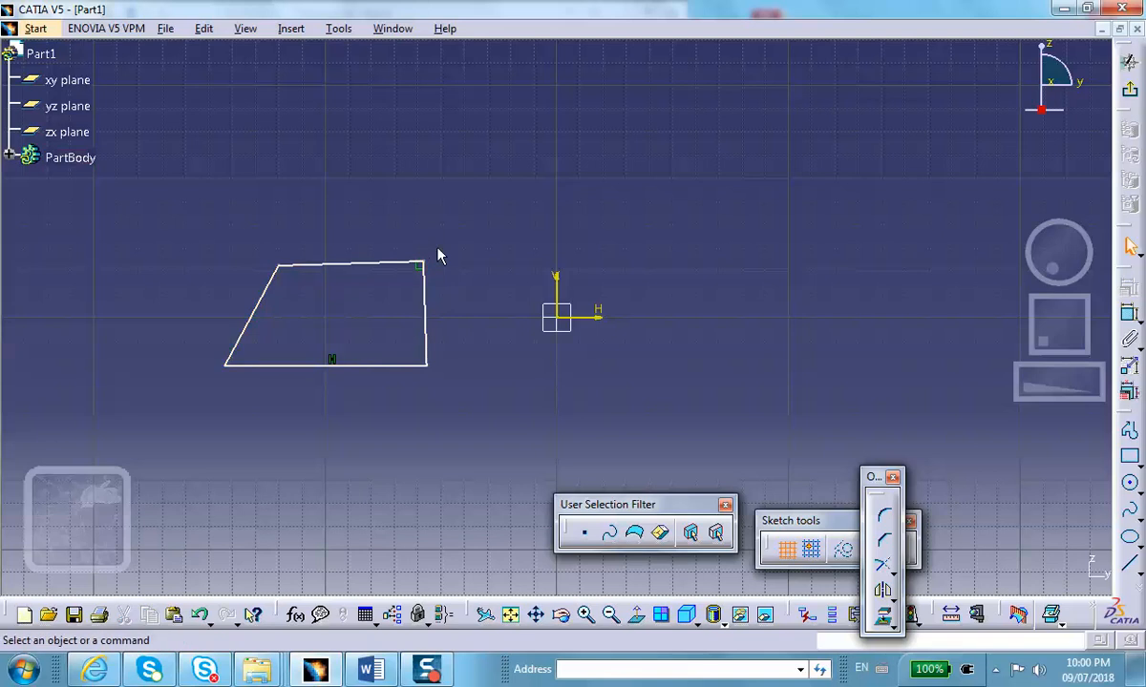
Constrain the profile's top line to be horizontal.
click(335, 264)
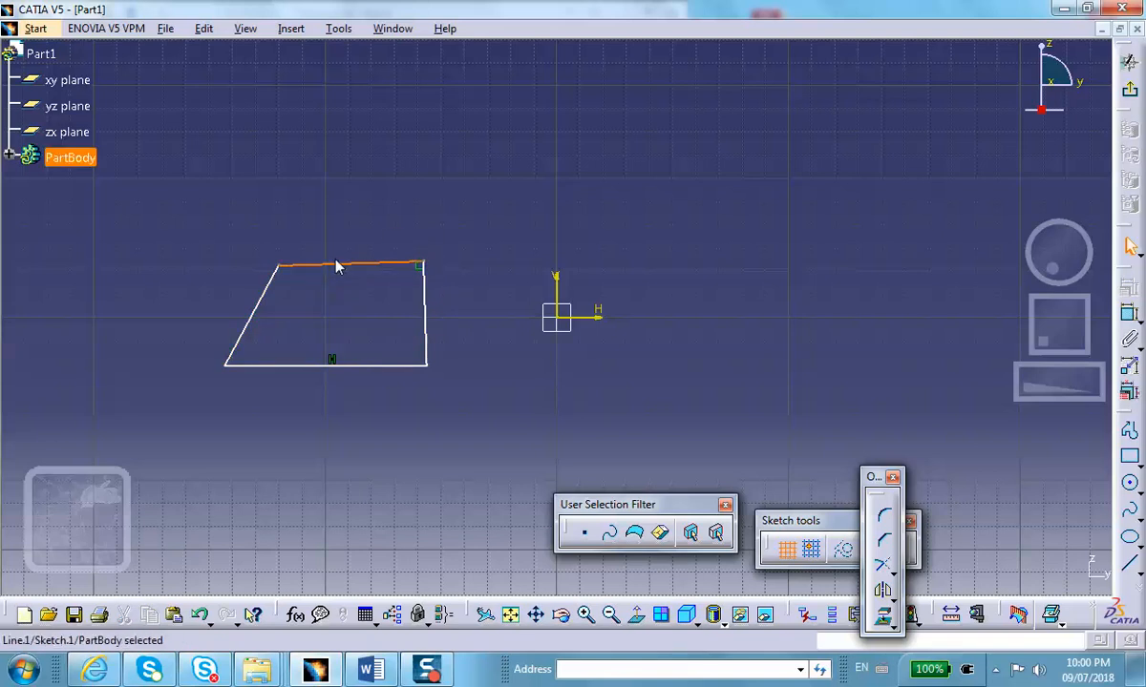
right_click(334, 264)
mouse_move(391, 532)
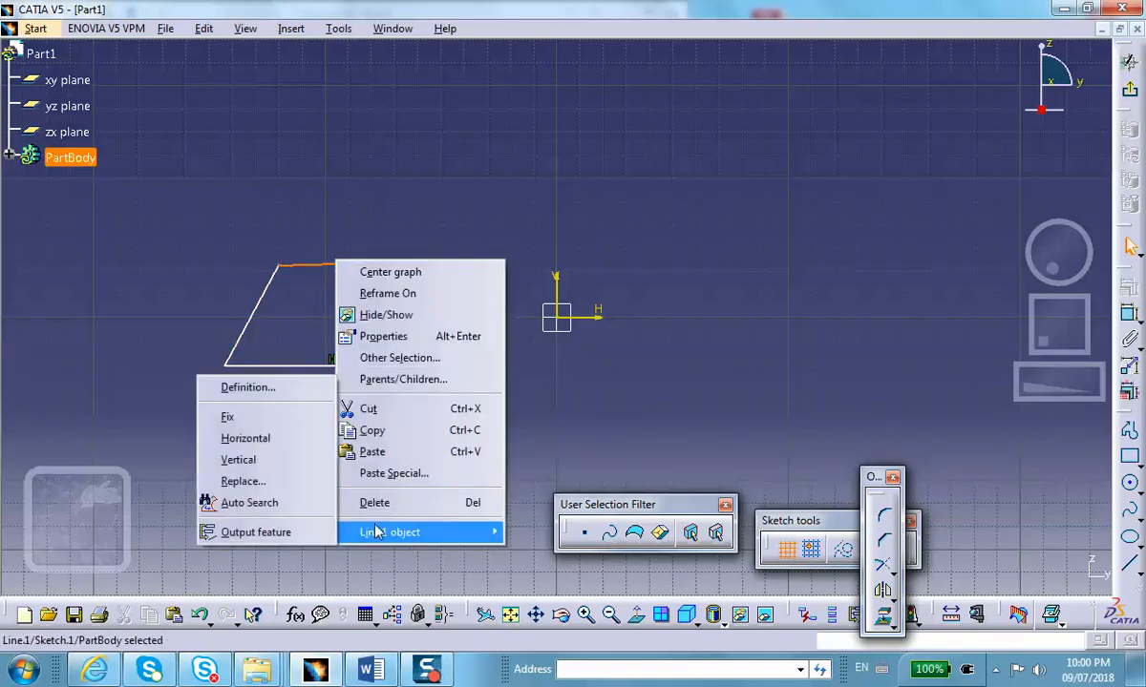
click(253, 438)
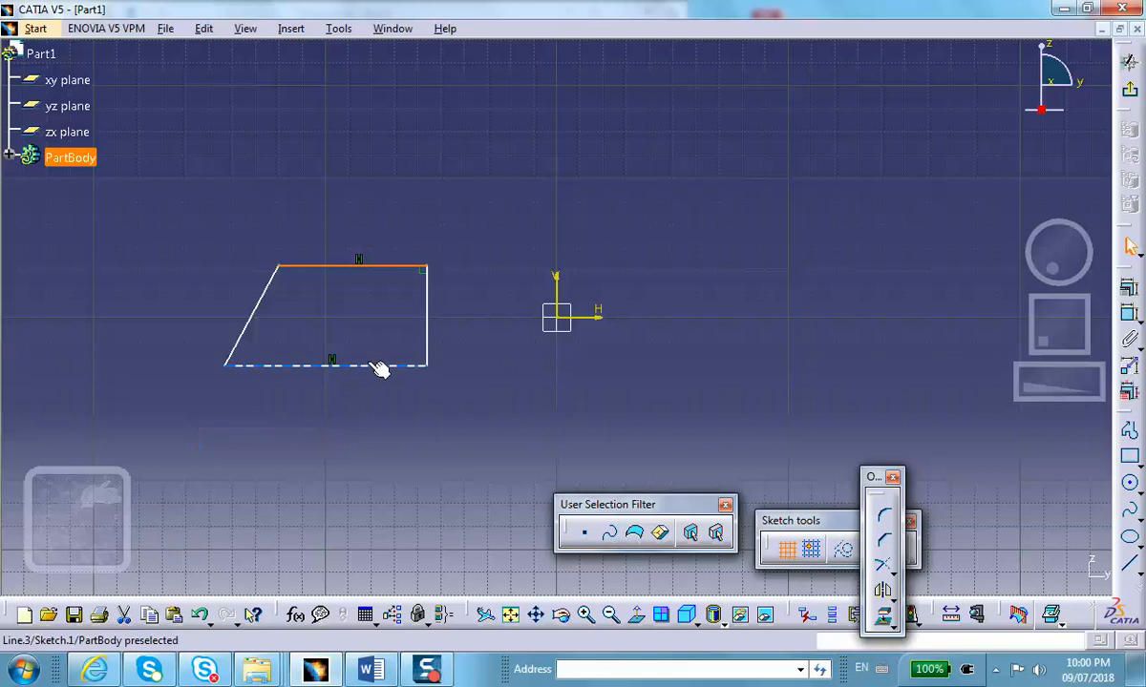
click(425, 435)
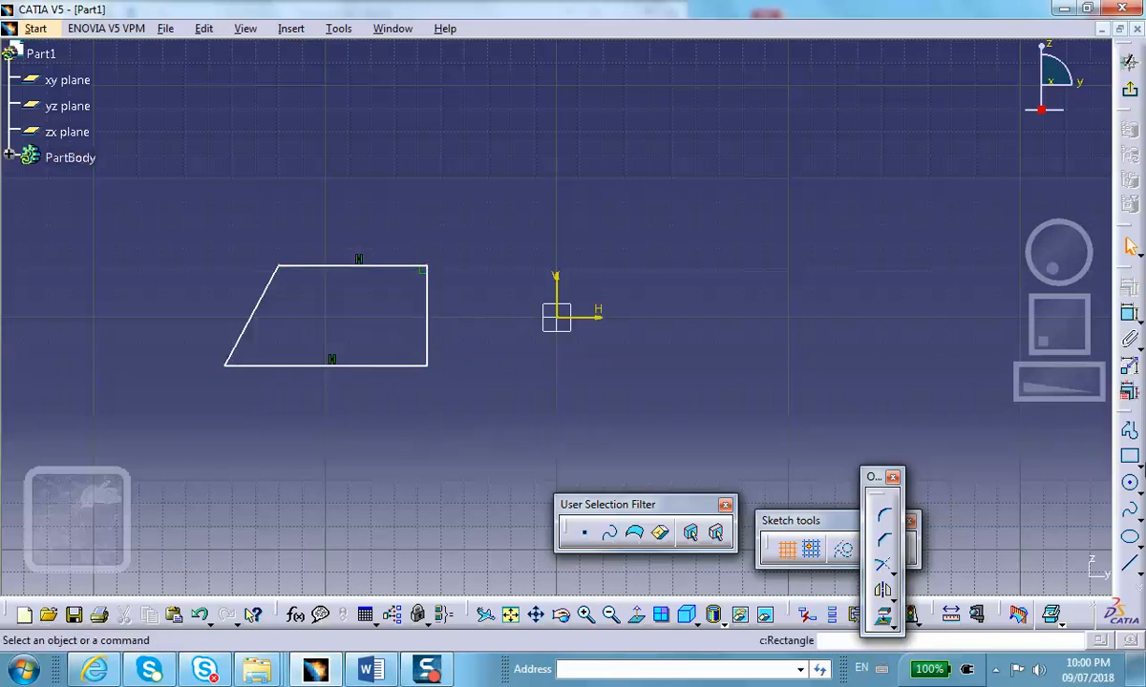
Dimension the height of the profile's right side, its base width, and the angle between the slanted side and the base.
click(1129, 318)
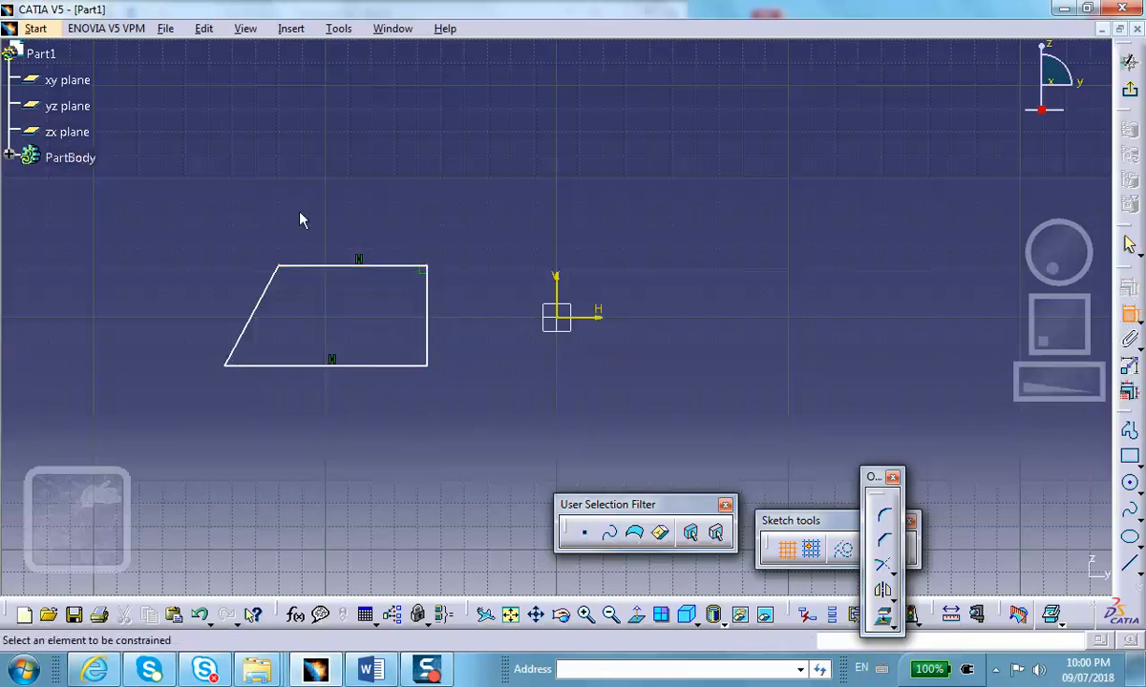
click(431, 317)
click(456, 317)
click(363, 365)
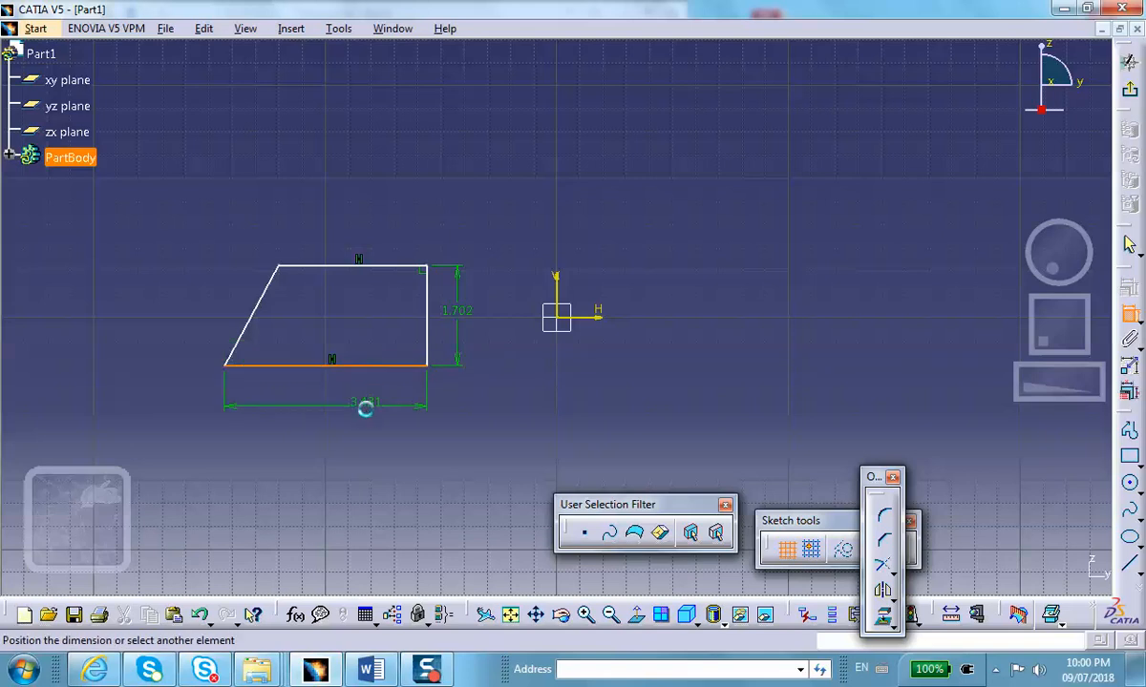
click(367, 416)
click(251, 320)
click(285, 364)
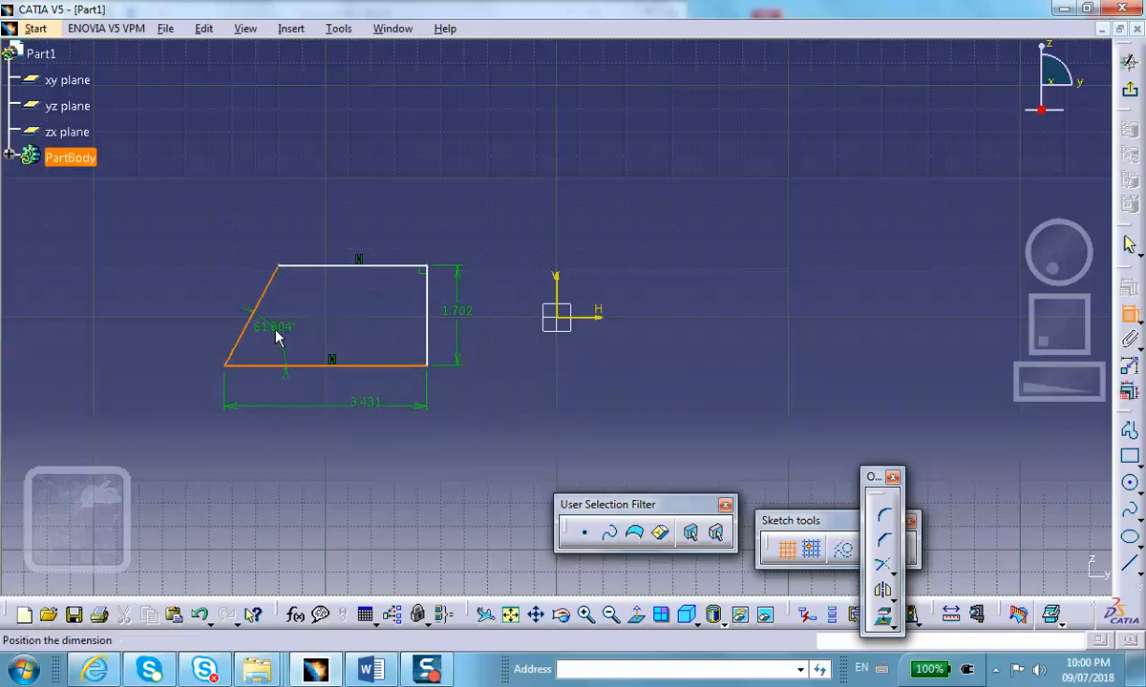
click(285, 342)
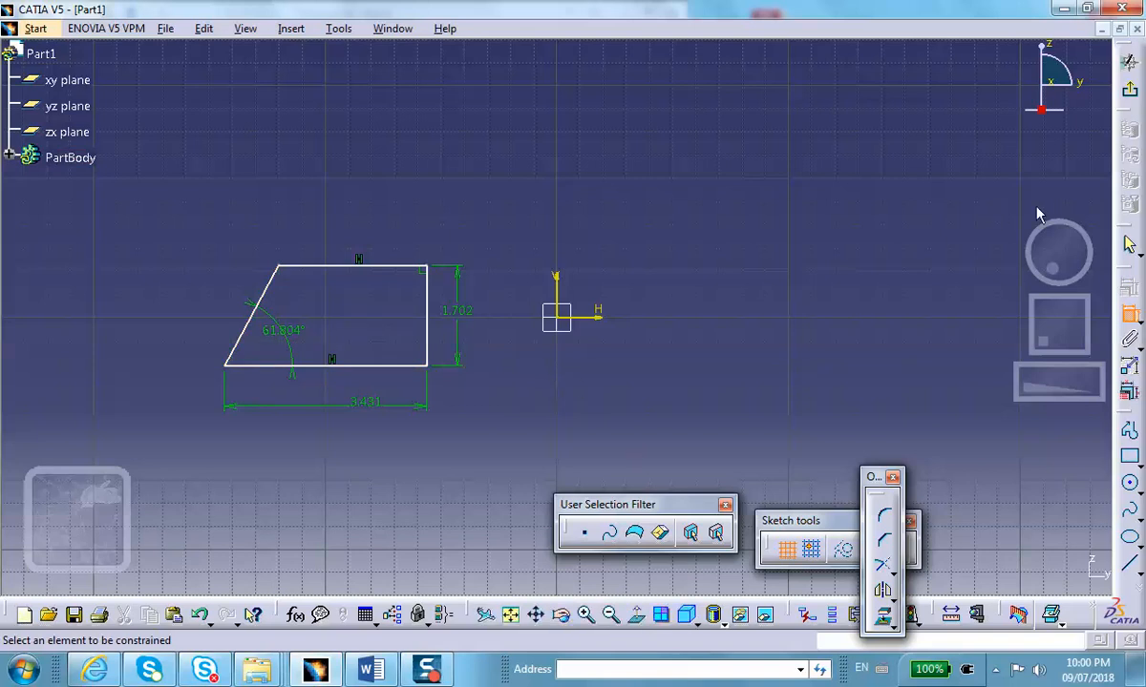
Exit the sketch and pad the trapezoidal profile to a length of 2 in.
click(882, 616)
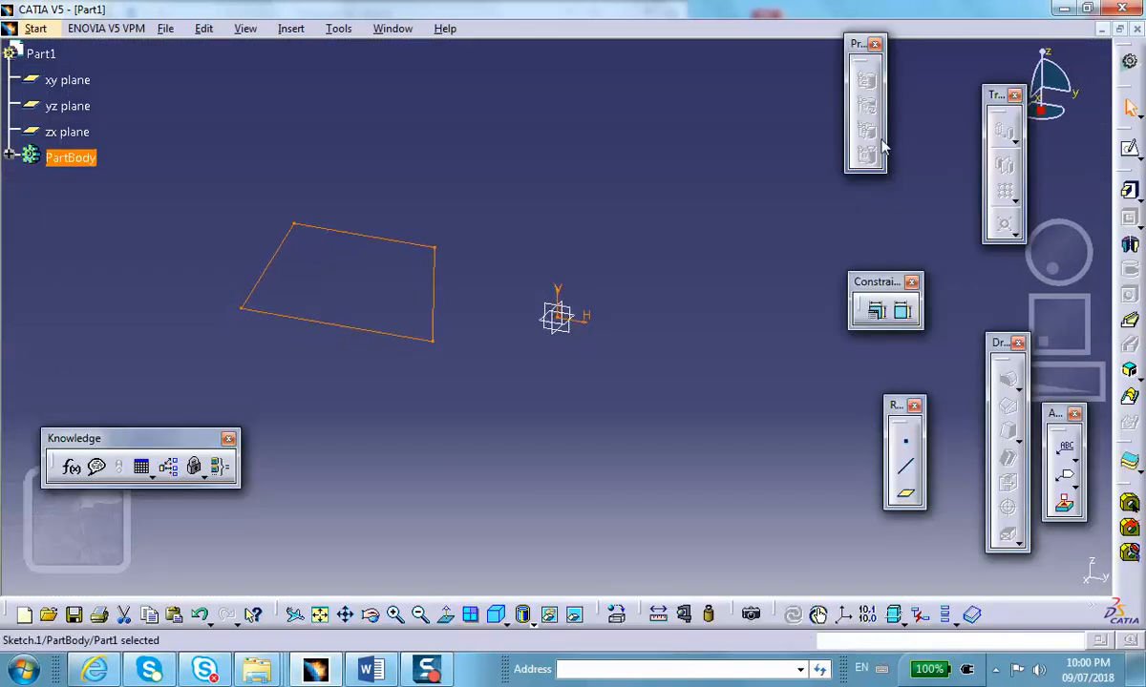
click(1125, 190)
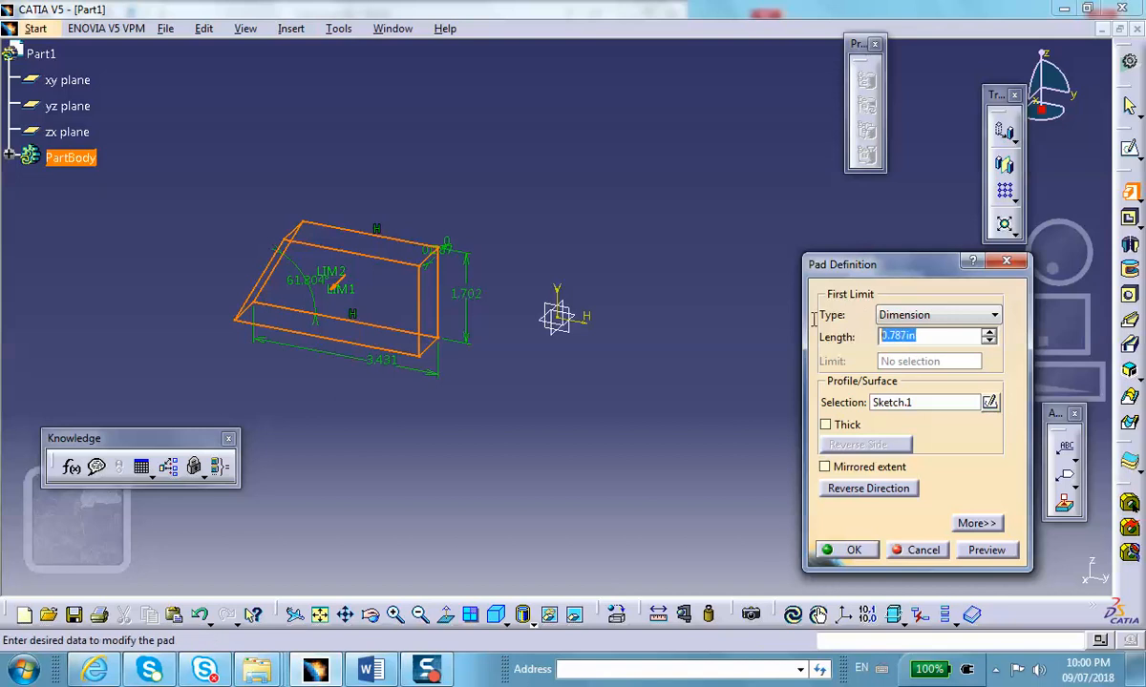
text(2)
click(852, 550)
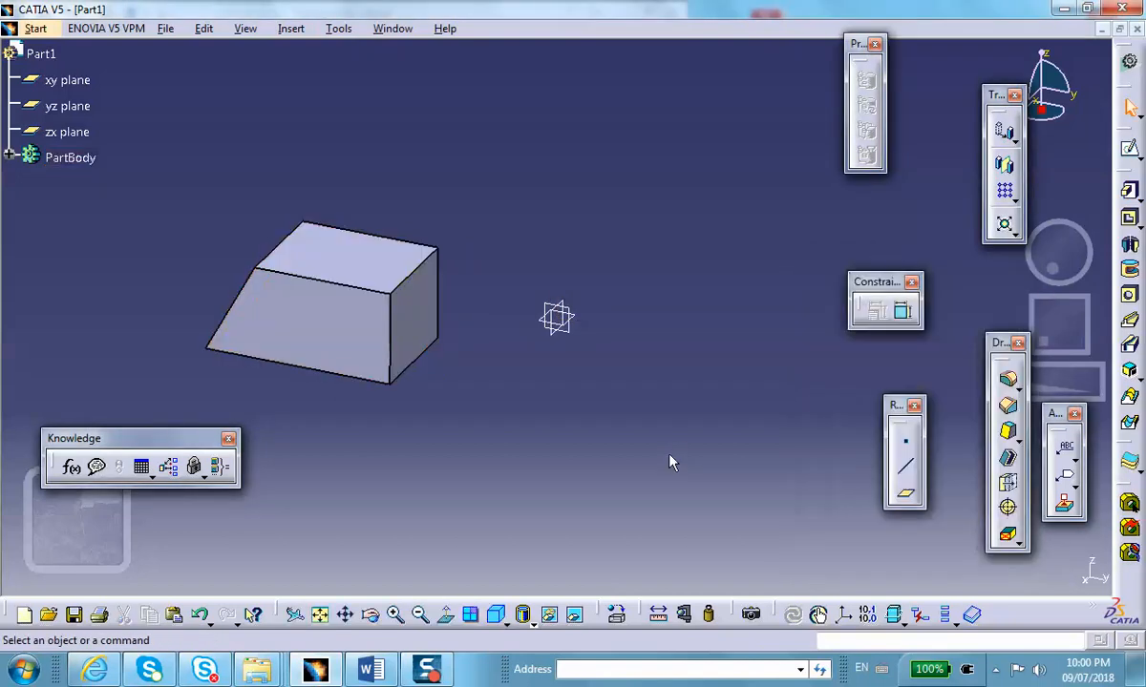
Start a sketch on the block's vertical rectangular end face and draw a small circle near the face's centre.
click(414, 302)
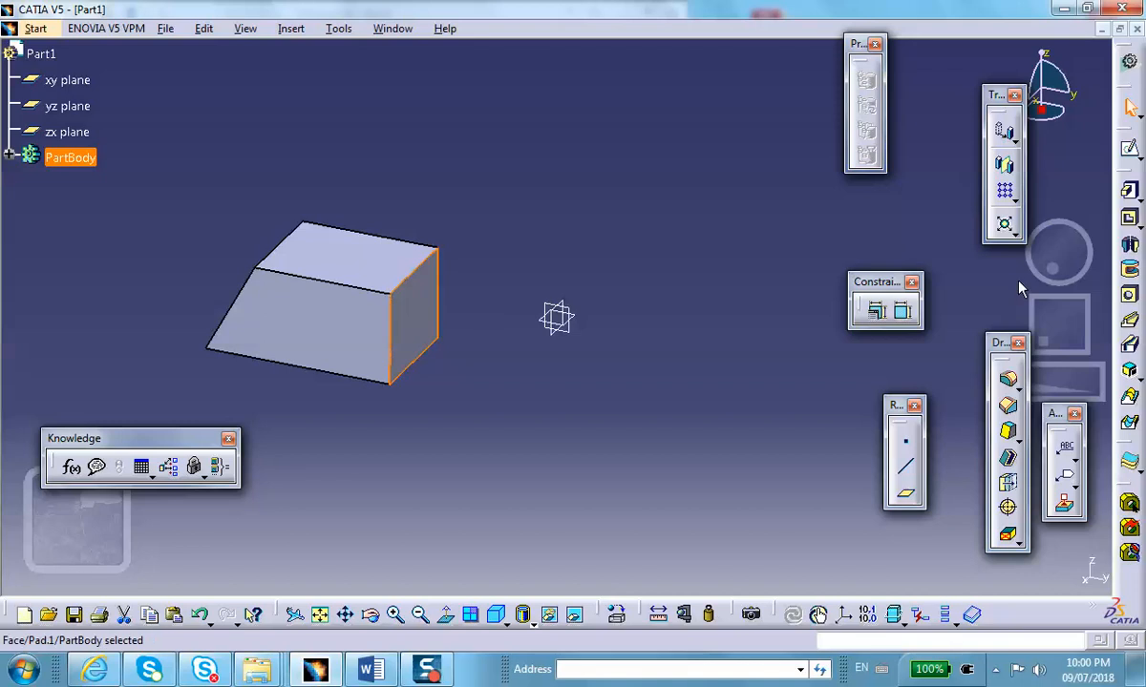
click(1129, 152)
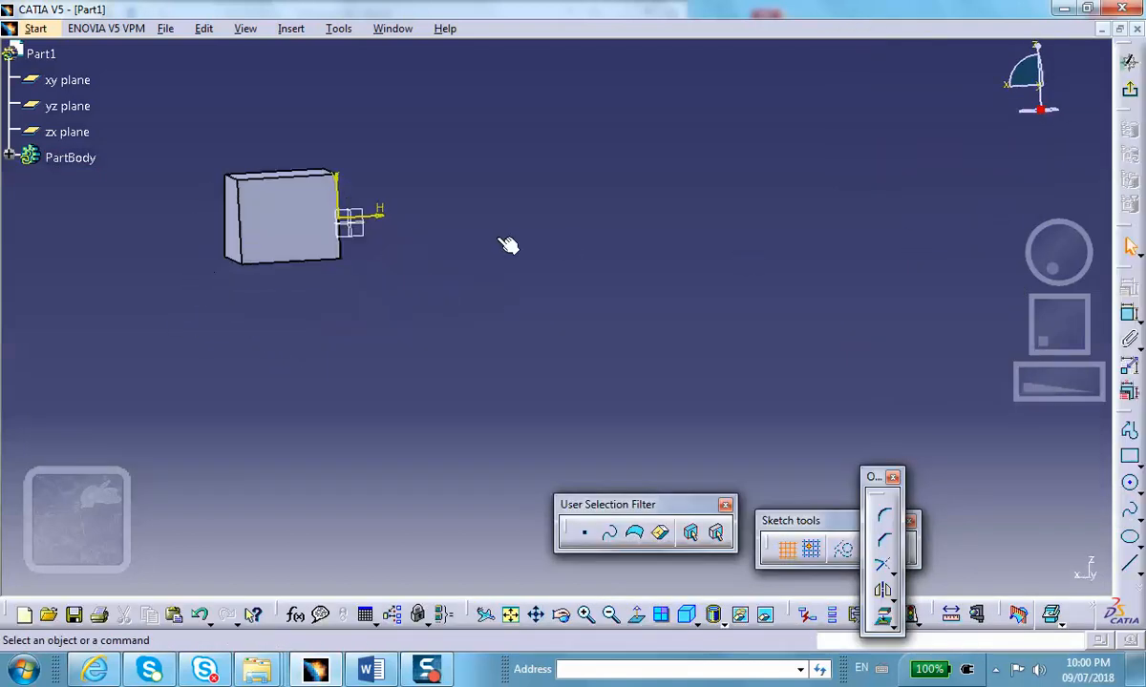
mouse_move(532, 302)
middle_down()
mouse_move(542, 253)
mouse_move(524, 248)
mouse_move(724, 305)
middle_up()
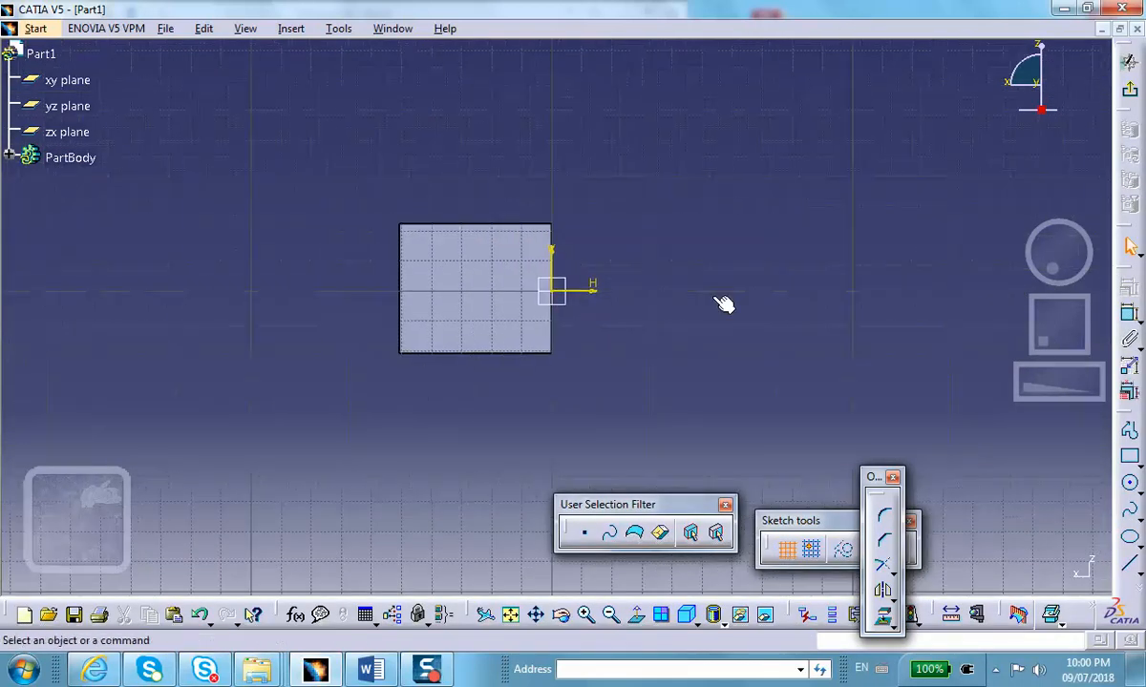
click(1130, 485)
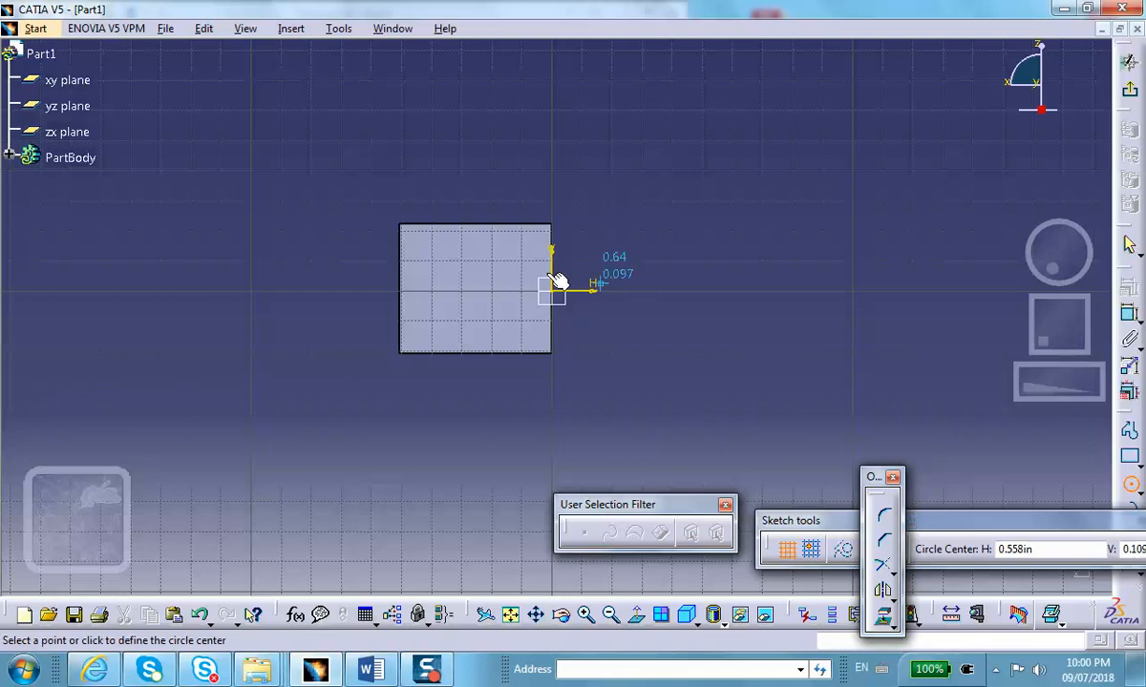
click(476, 292)
click(498, 308)
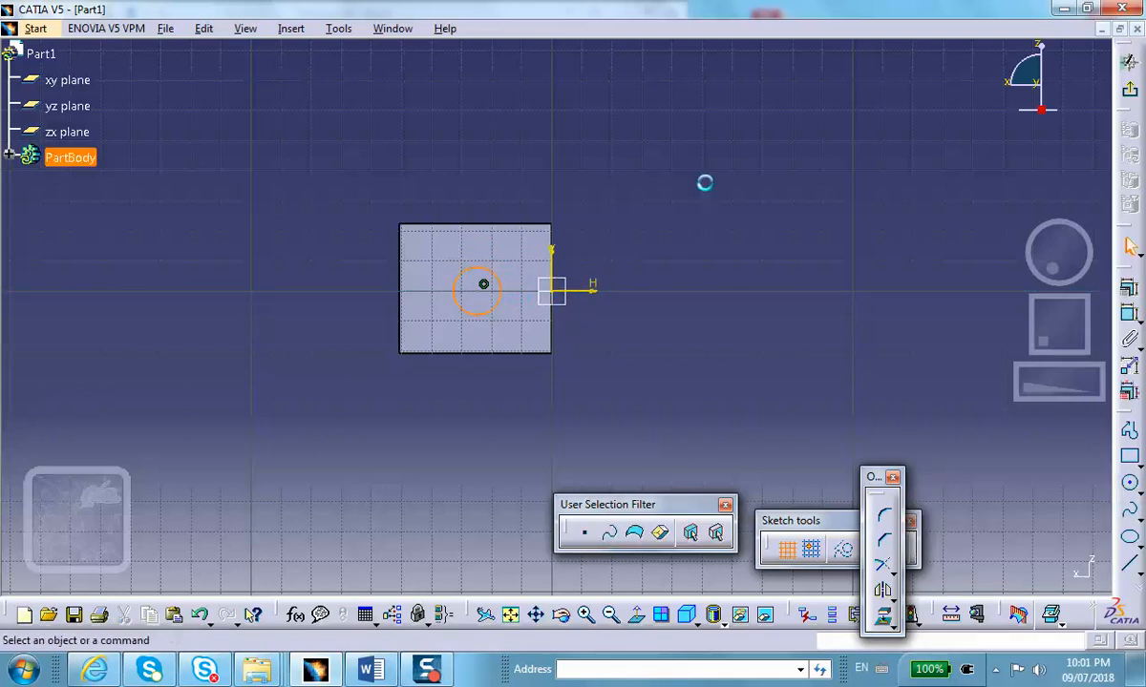
Constrain the circle's centre as an equidistant point between the end face's two vertical edges.
click(402, 244)
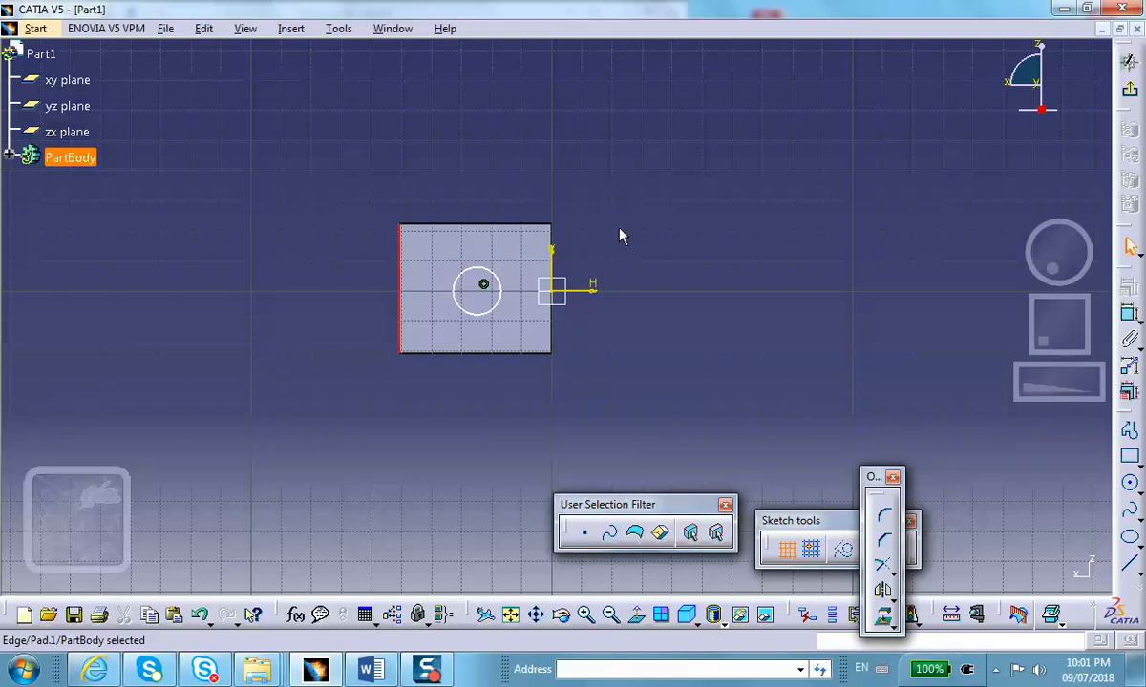
ctrl+click(549, 238)
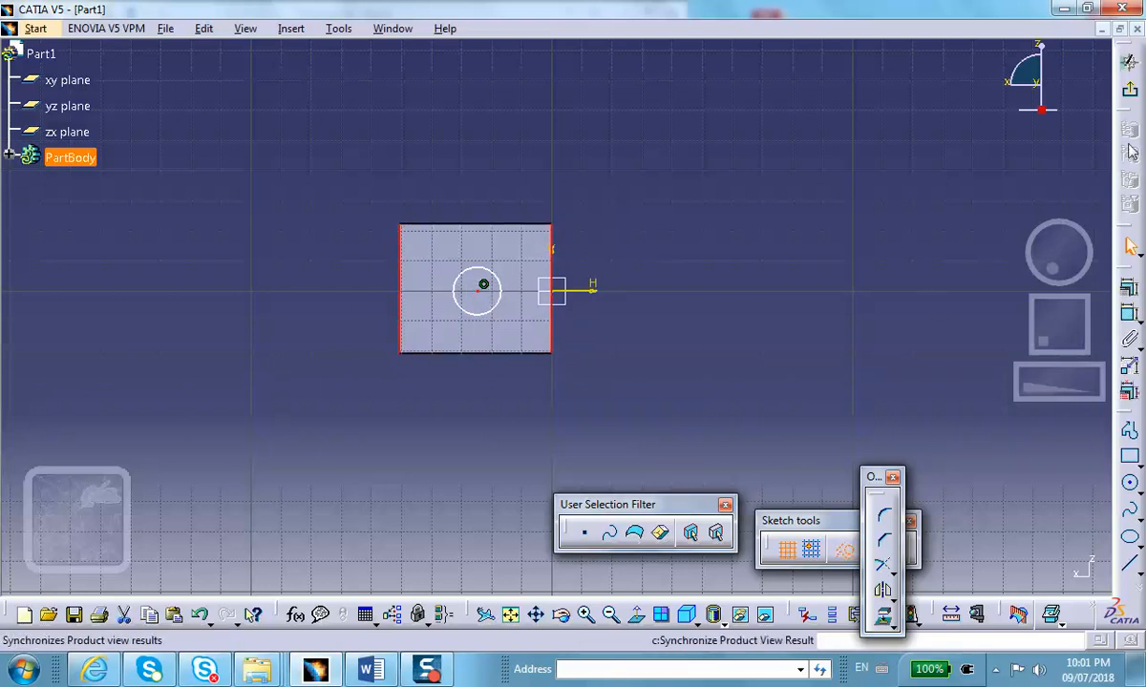
click(1132, 291)
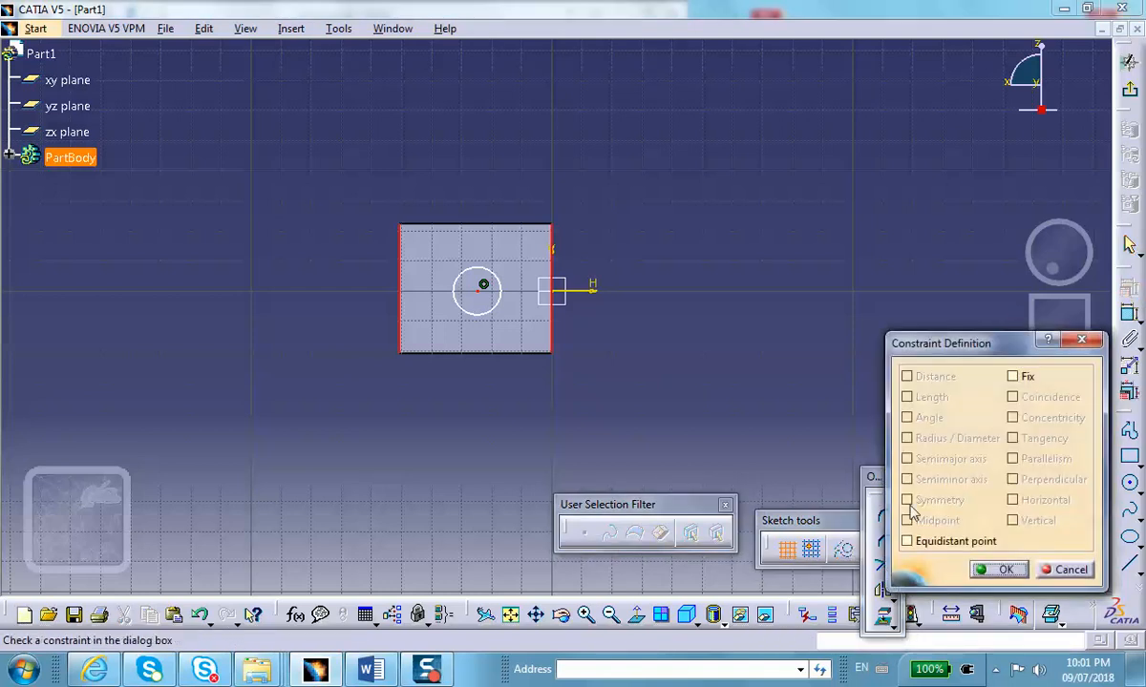
click(907, 542)
click(1000, 569)
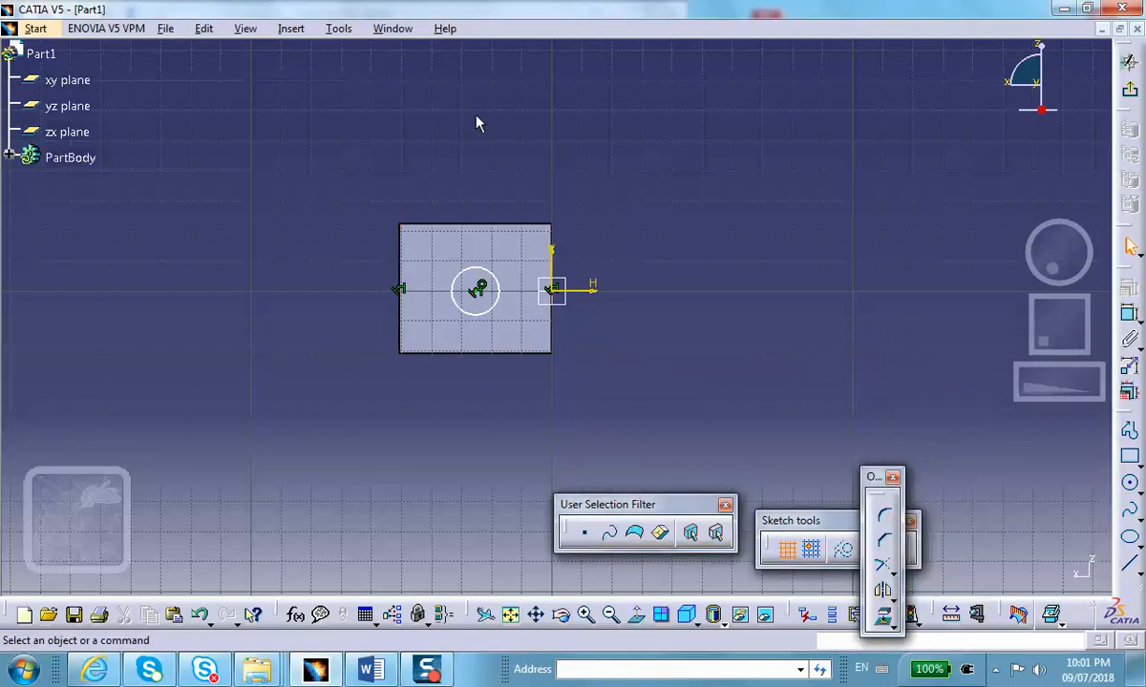
click(451, 225)
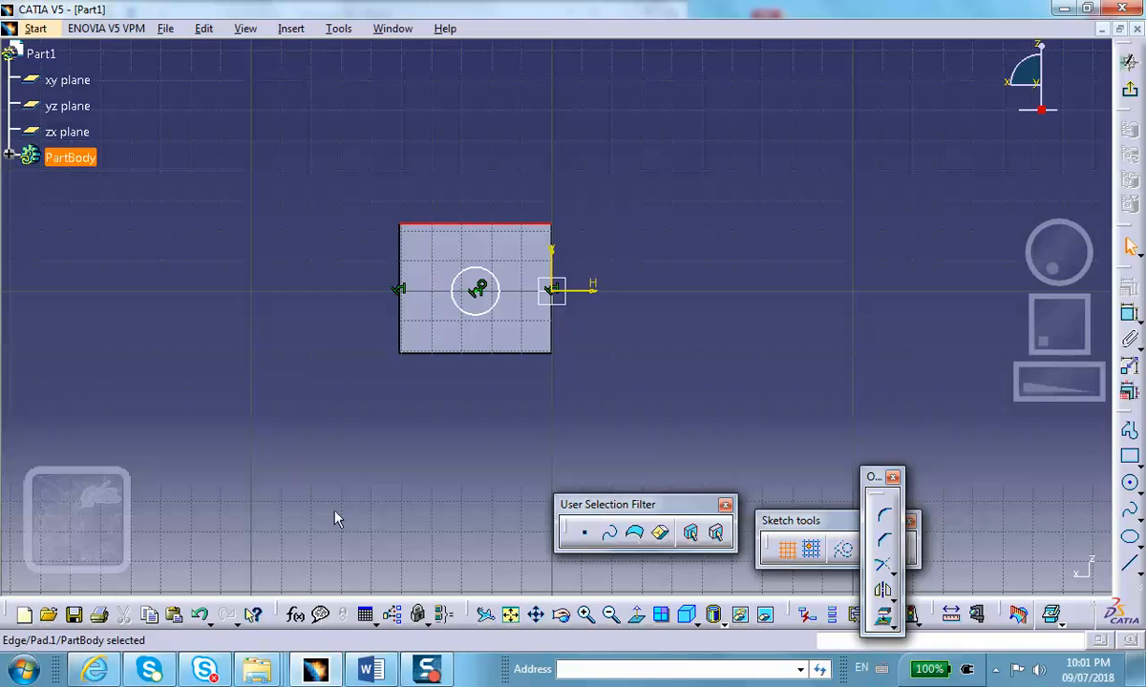
click(480, 355)
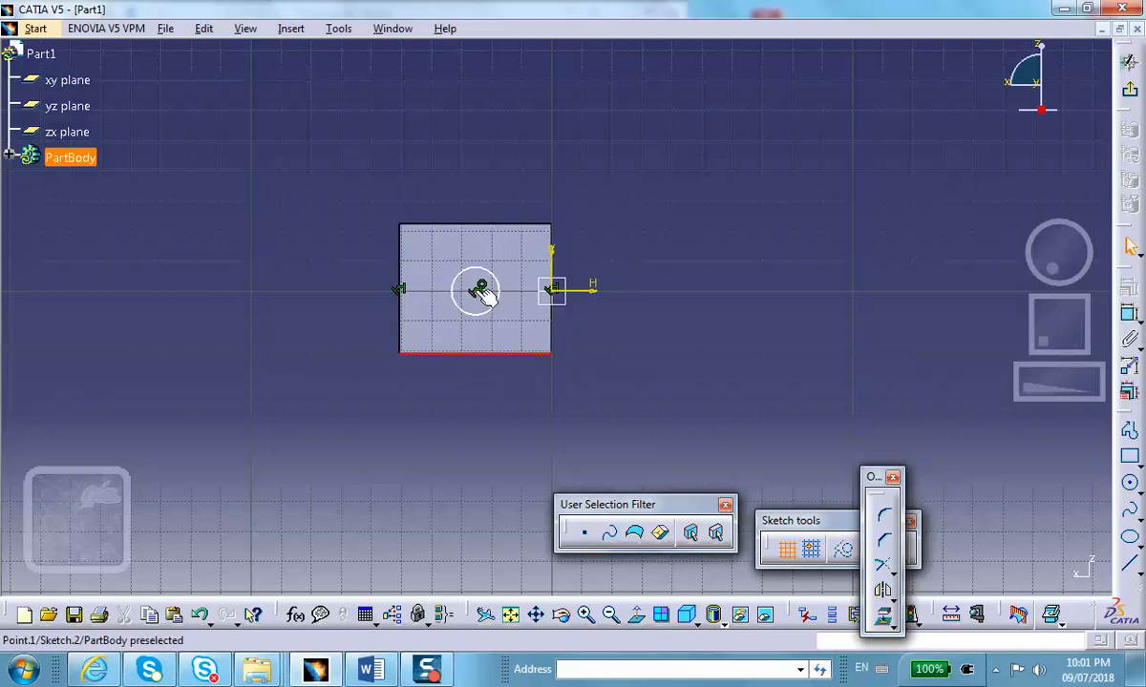
click(479, 291)
click(691, 157)
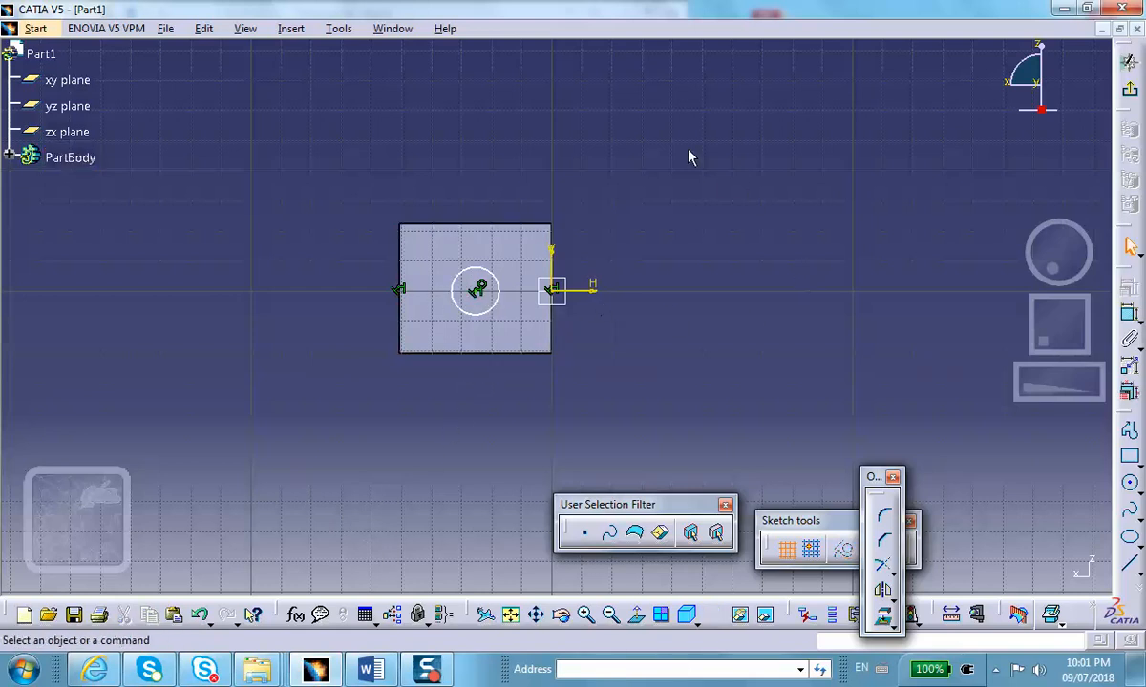
click(523, 225)
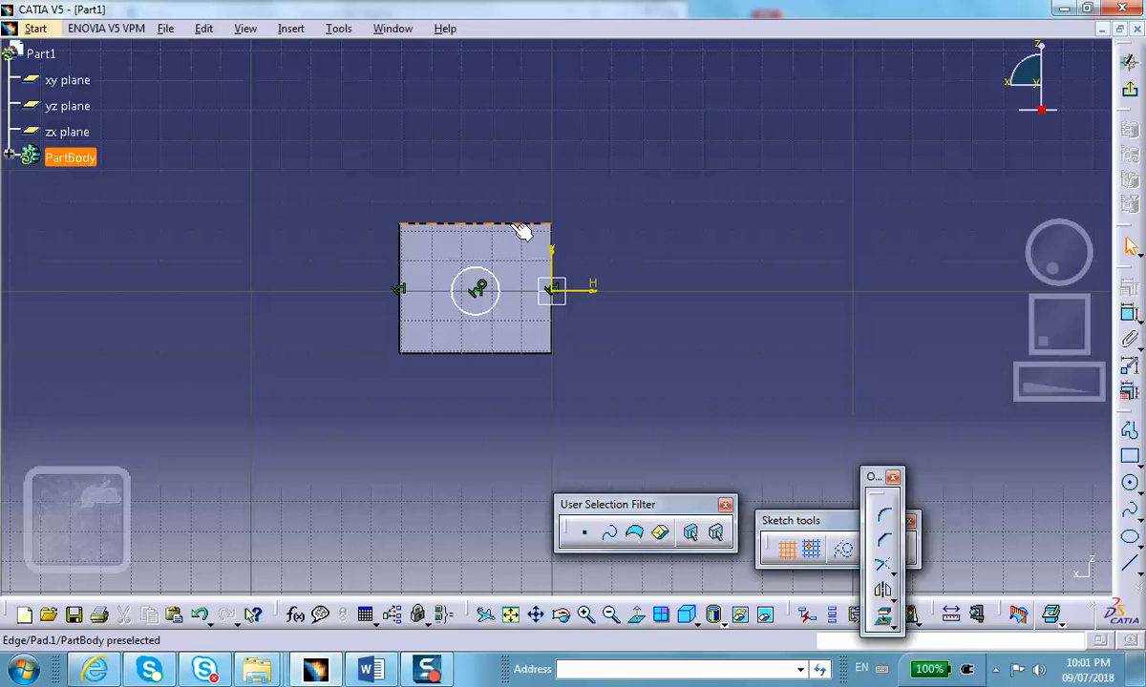
click(493, 352)
click(478, 403)
Try to constrain the circle's centre as an equidistant point between the end face's two horizontal edges.
click(465, 224)
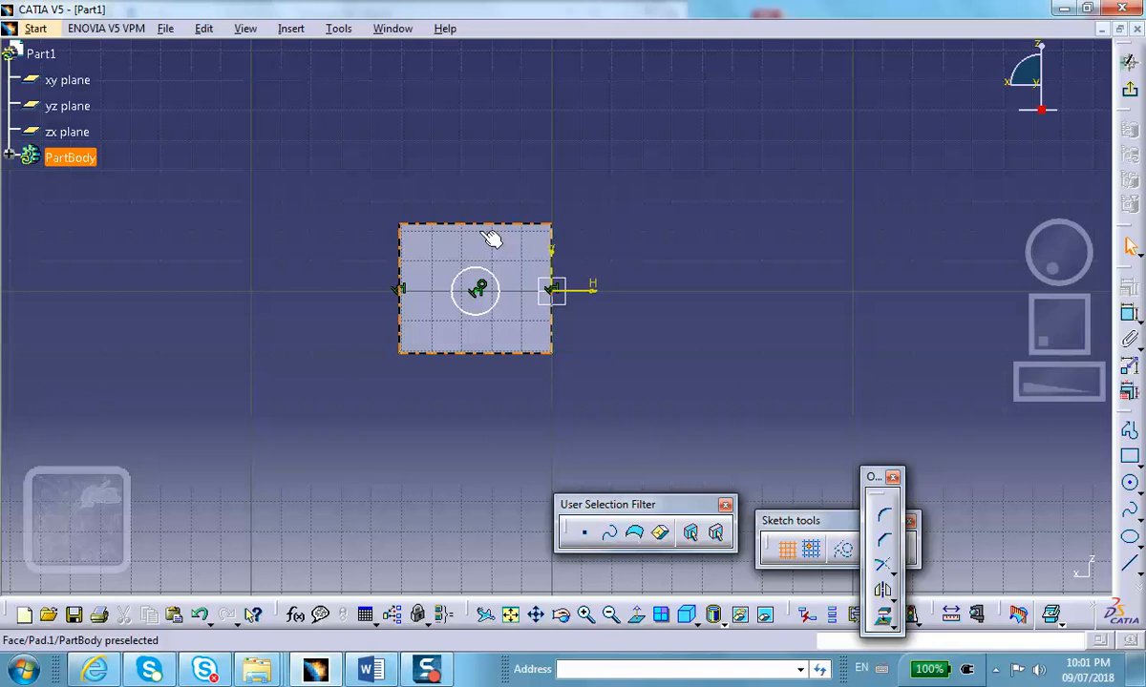
ctrl+click(523, 352)
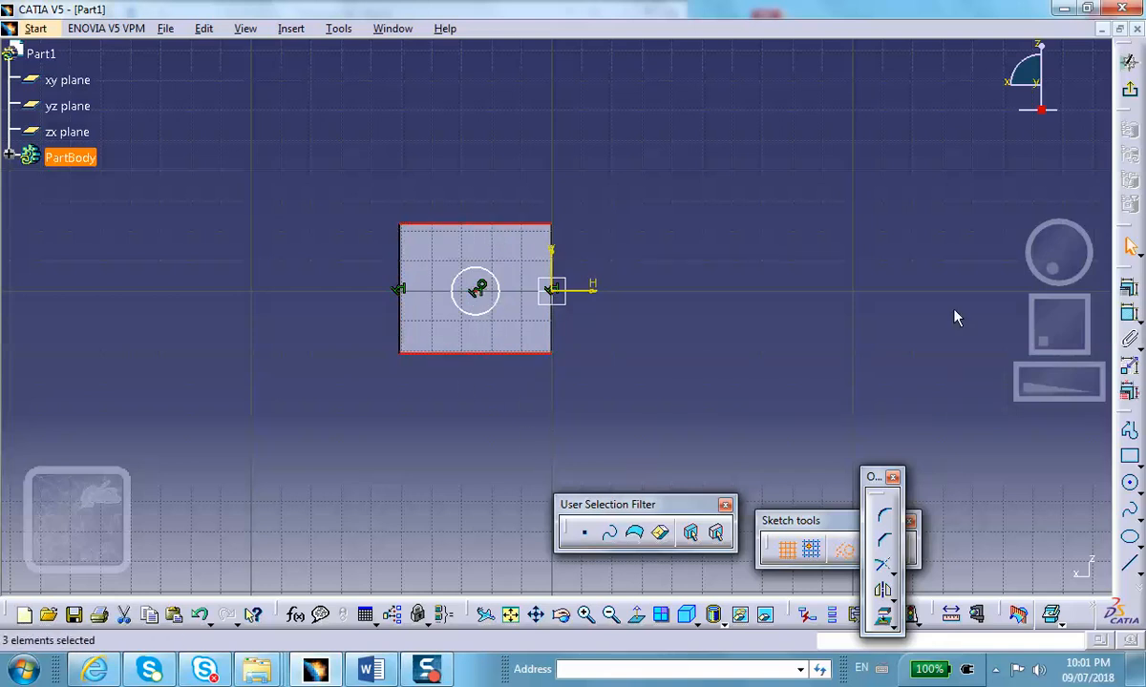
click(1126, 286)
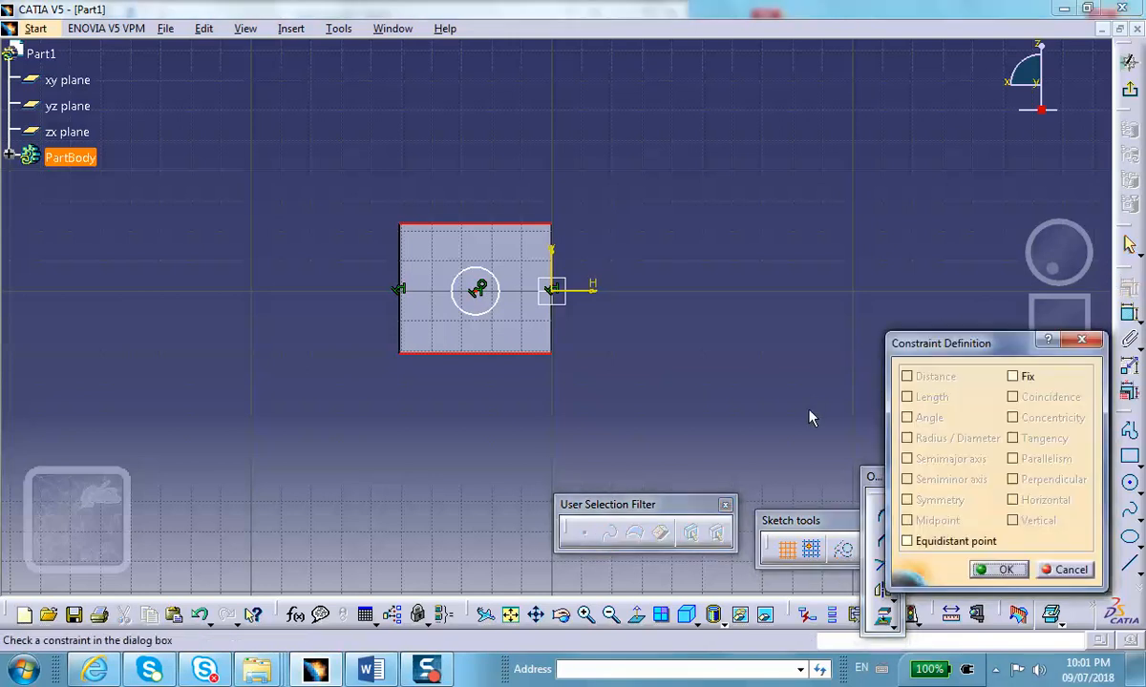
click(907, 541)
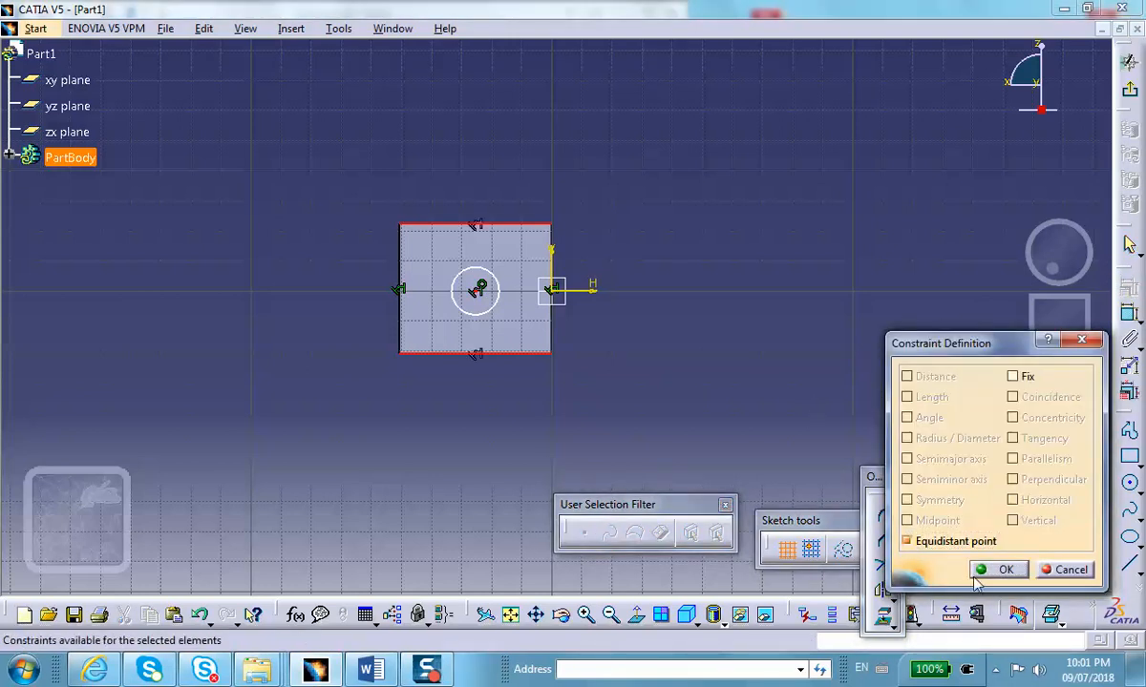
click(1005, 569)
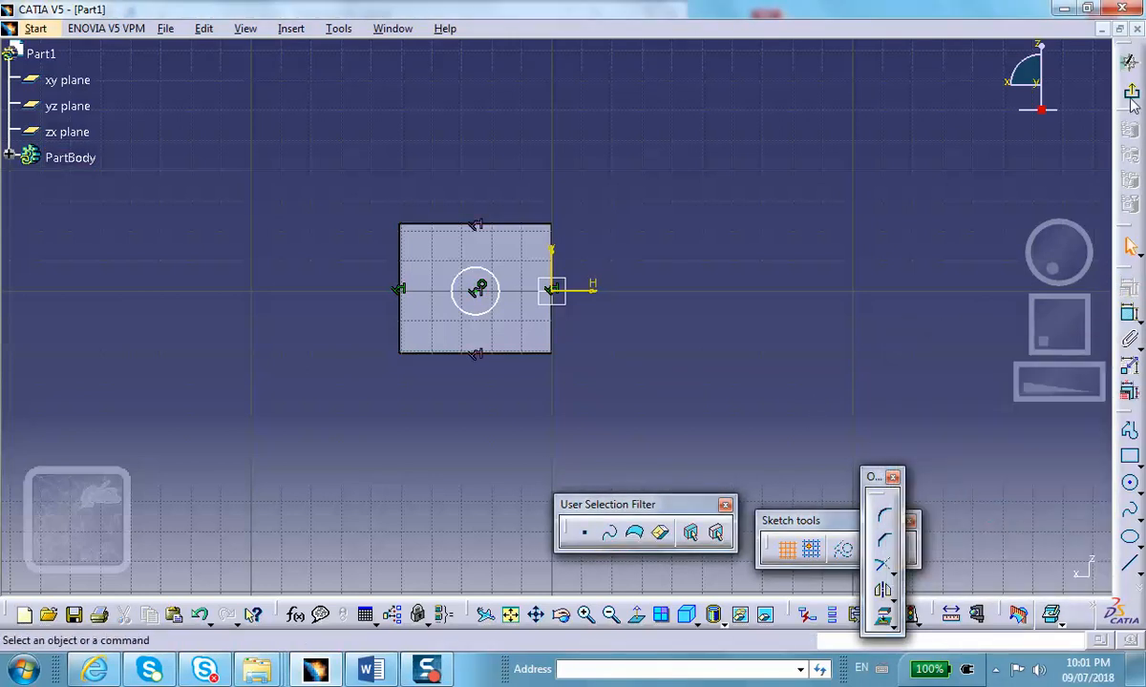
Dimension the circle's radius, exit the sketch, and dismiss the update diagnosis.
click(1128, 316)
click(497, 279)
click(508, 251)
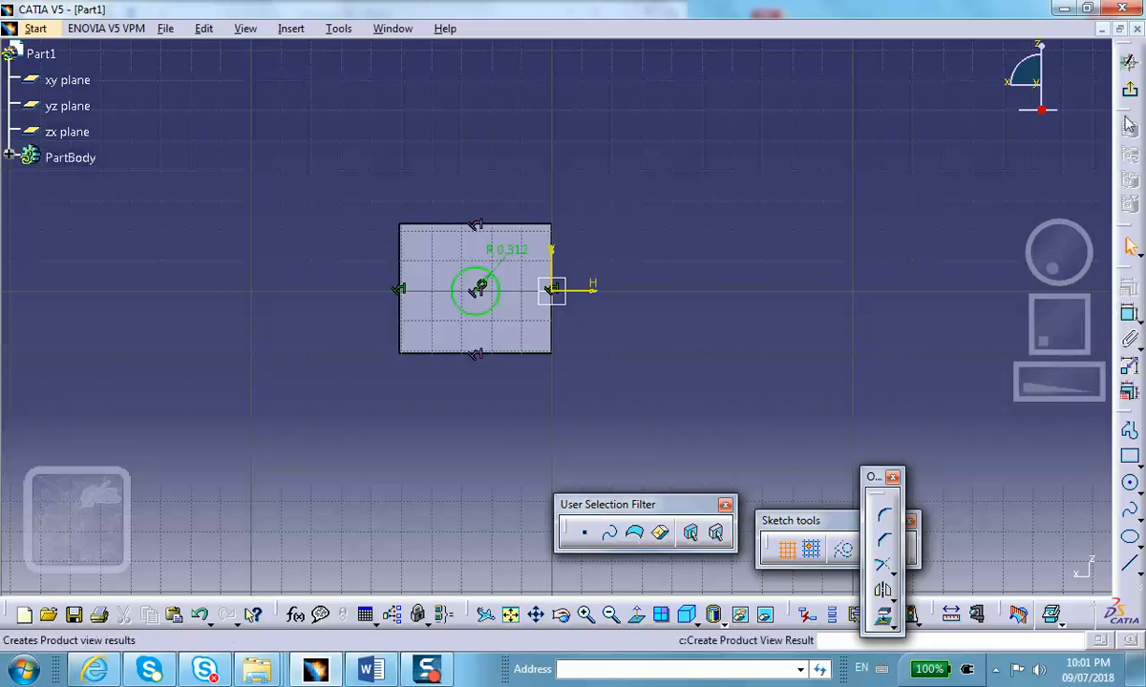
click(1129, 88)
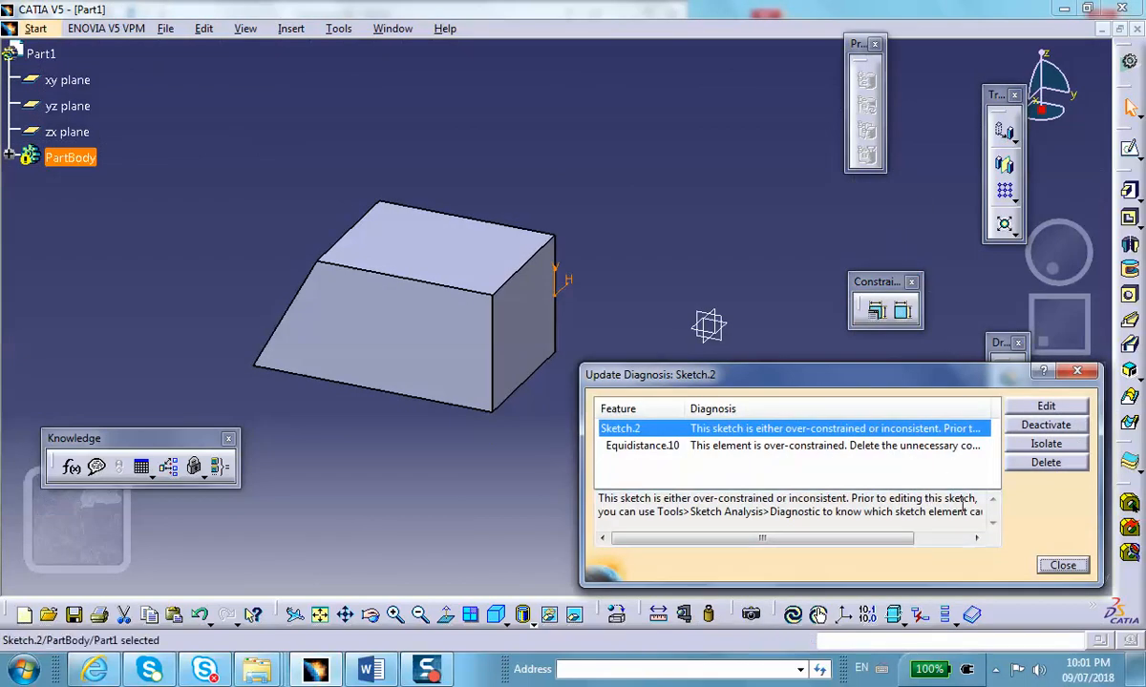
click(1063, 566)
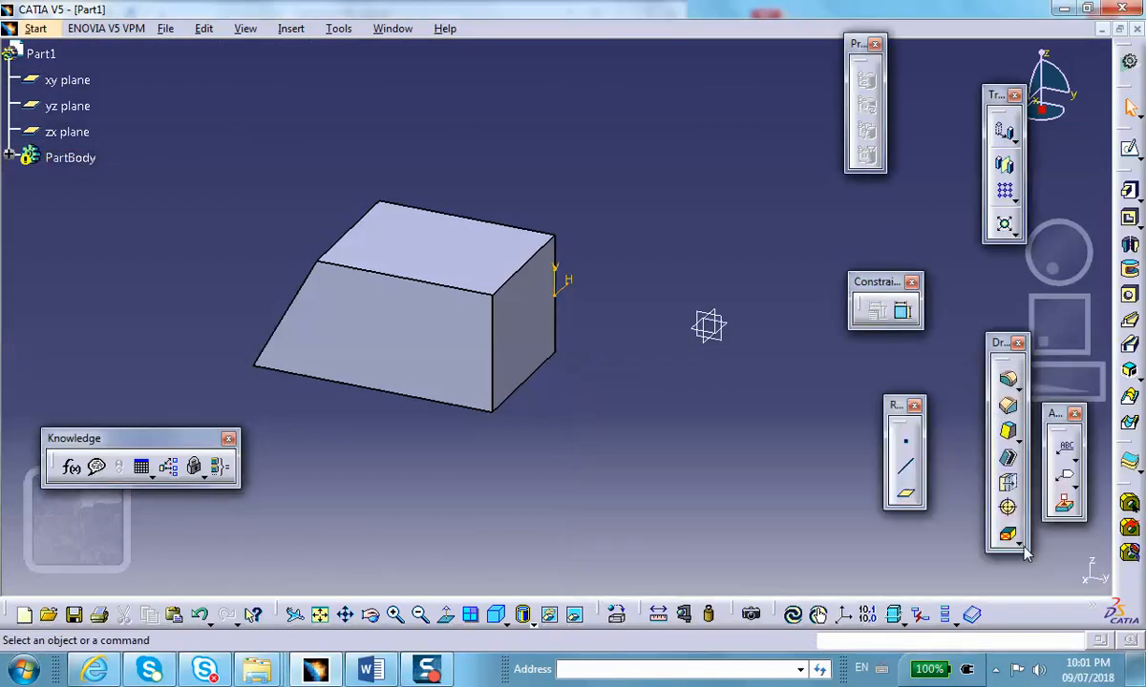
Reopen the circle sketch for editing and delete its over-constraining Equidistance.10 constraint.
click(9, 157)
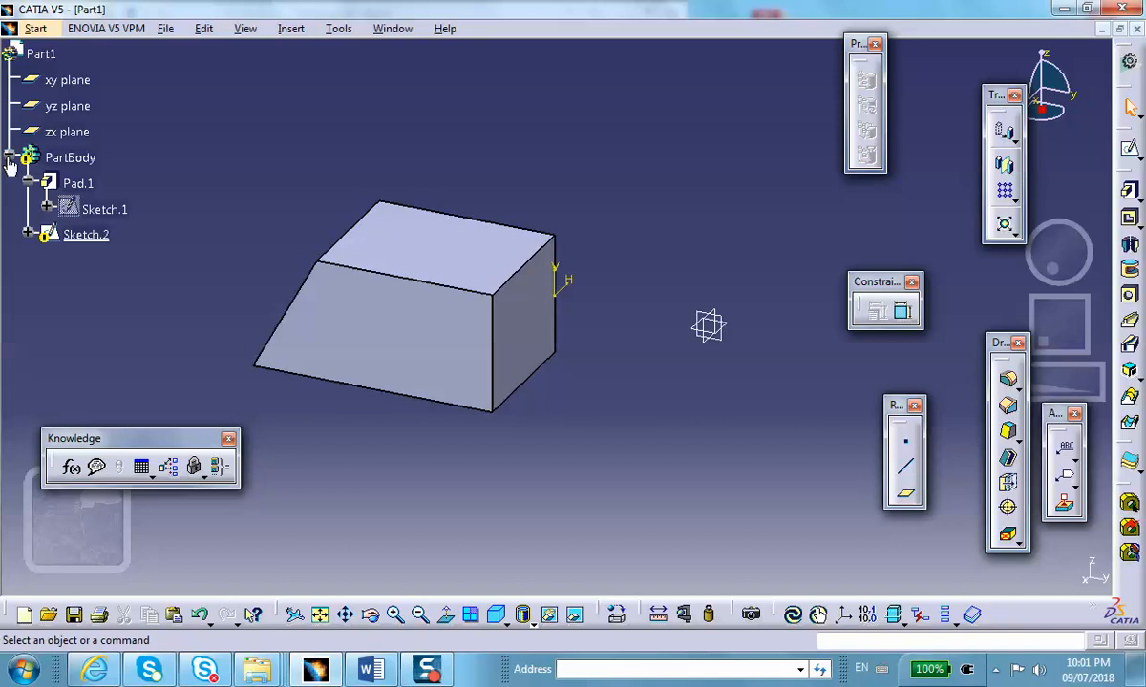
click(82, 234)
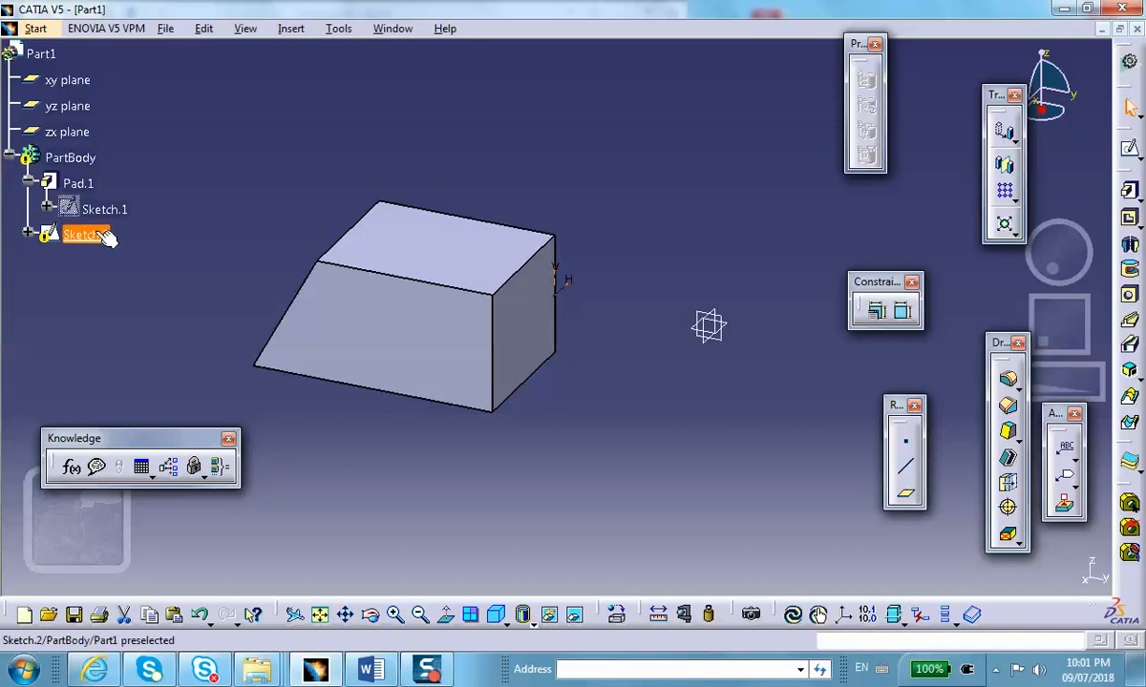
double_click(95, 234)
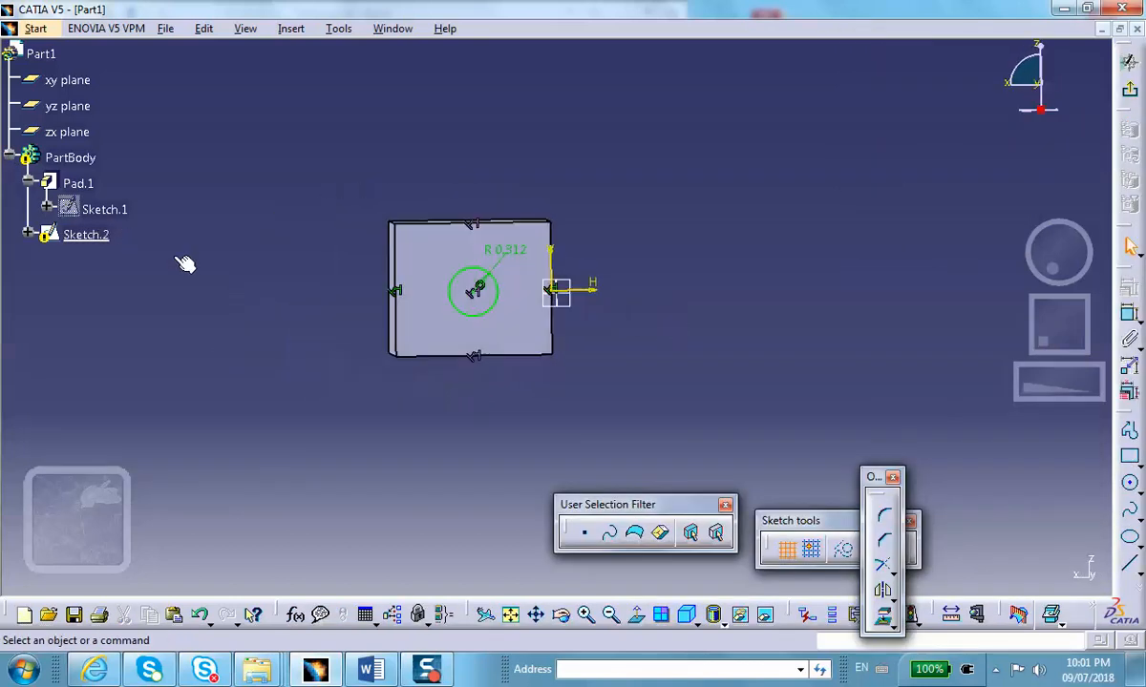
middle_drag(172, 347, 172, 238)
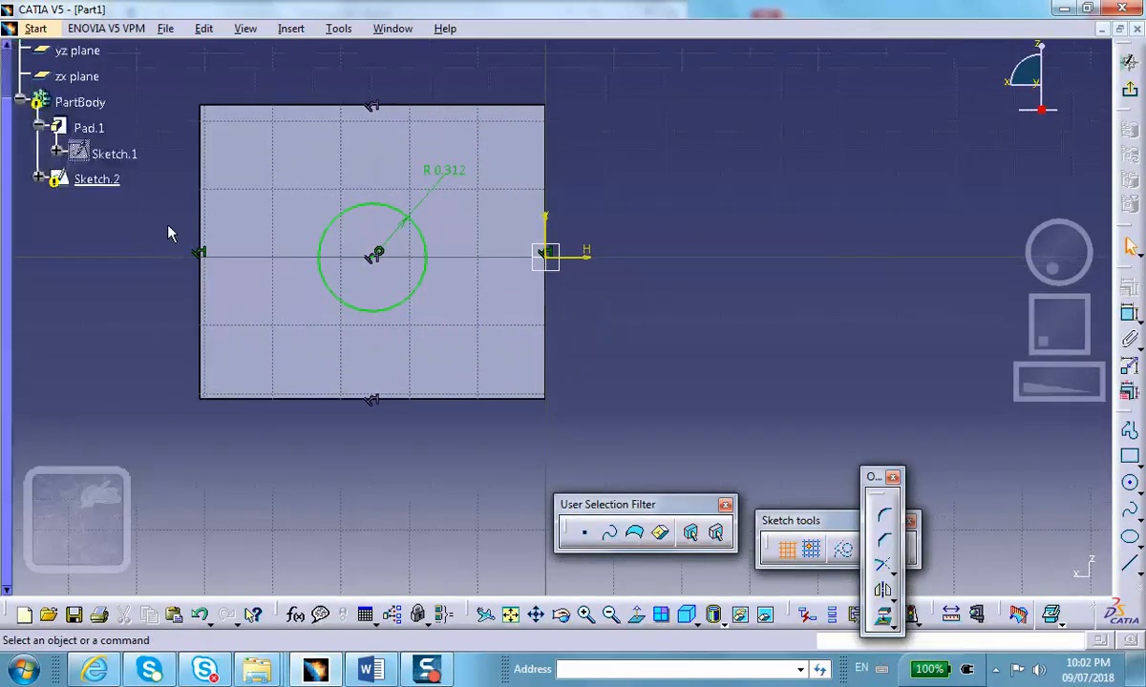
middle_drag(332, 428, 355, 450)
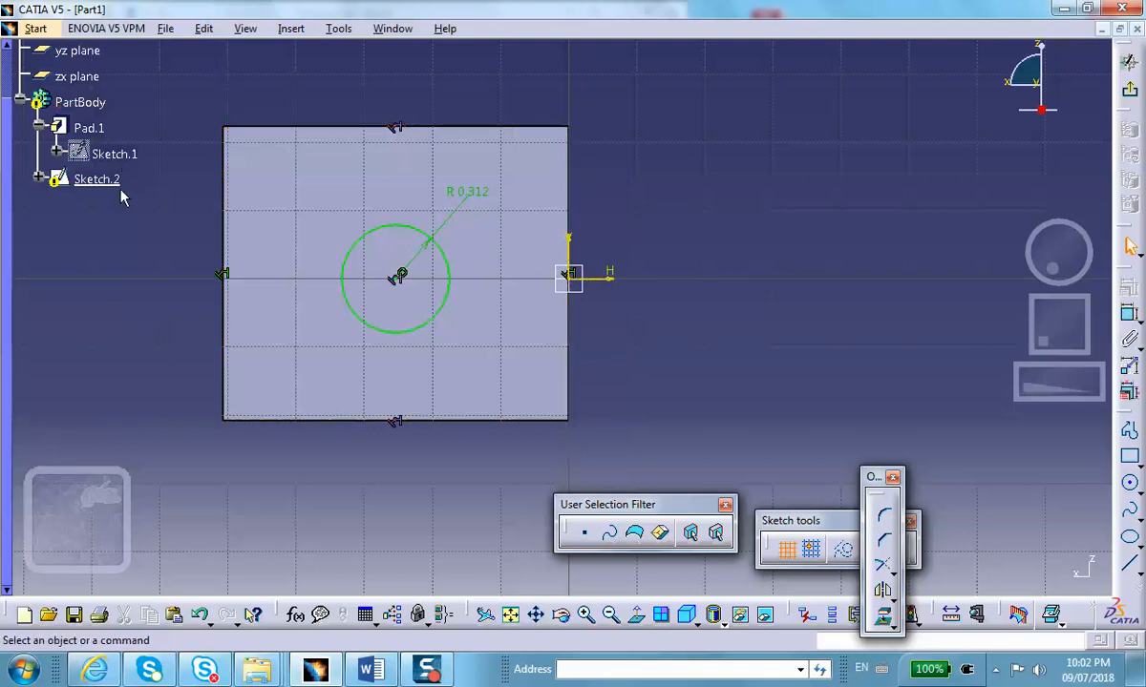
click(38, 178)
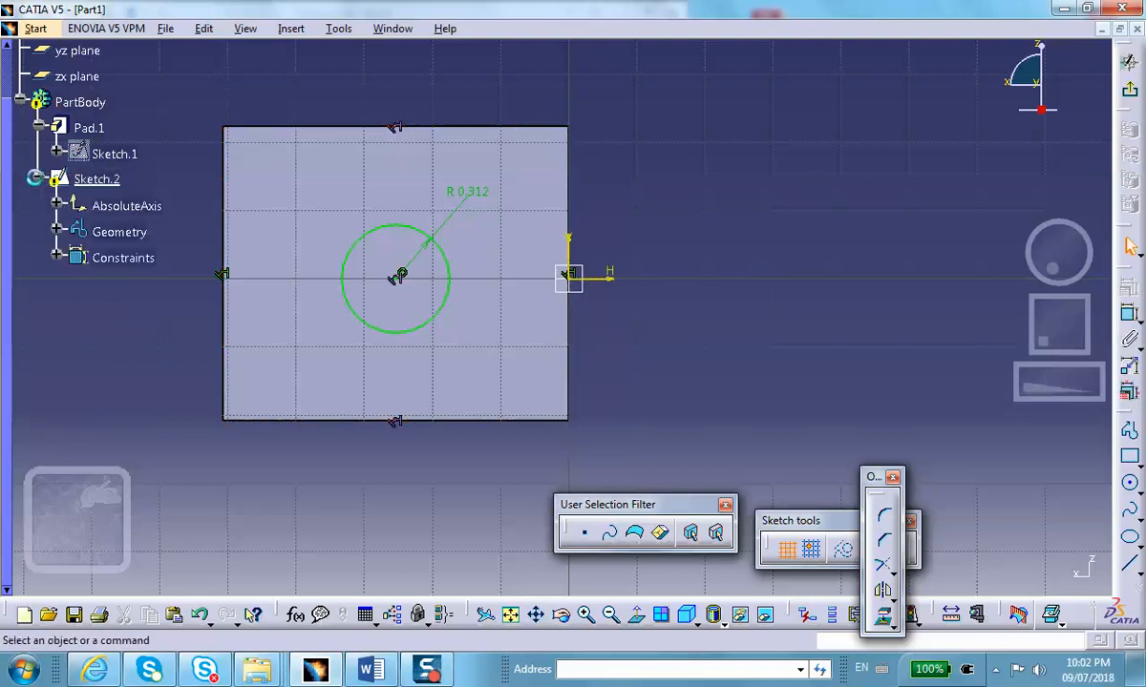
click(56, 258)
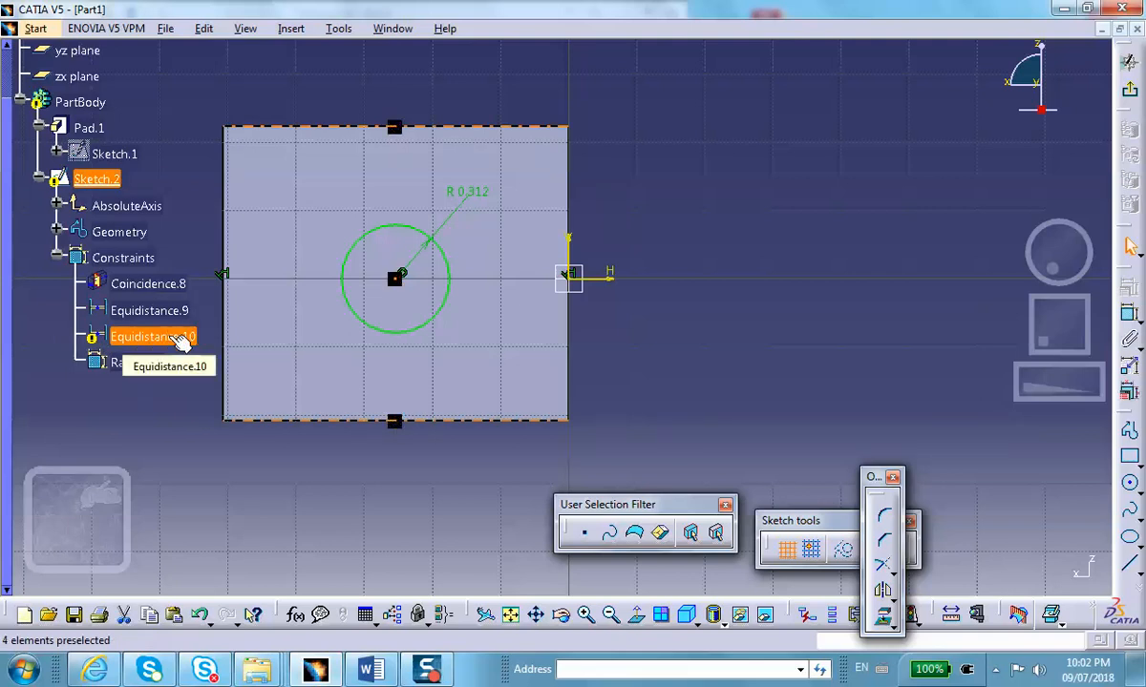
right_click(180, 342)
click(208, 580)
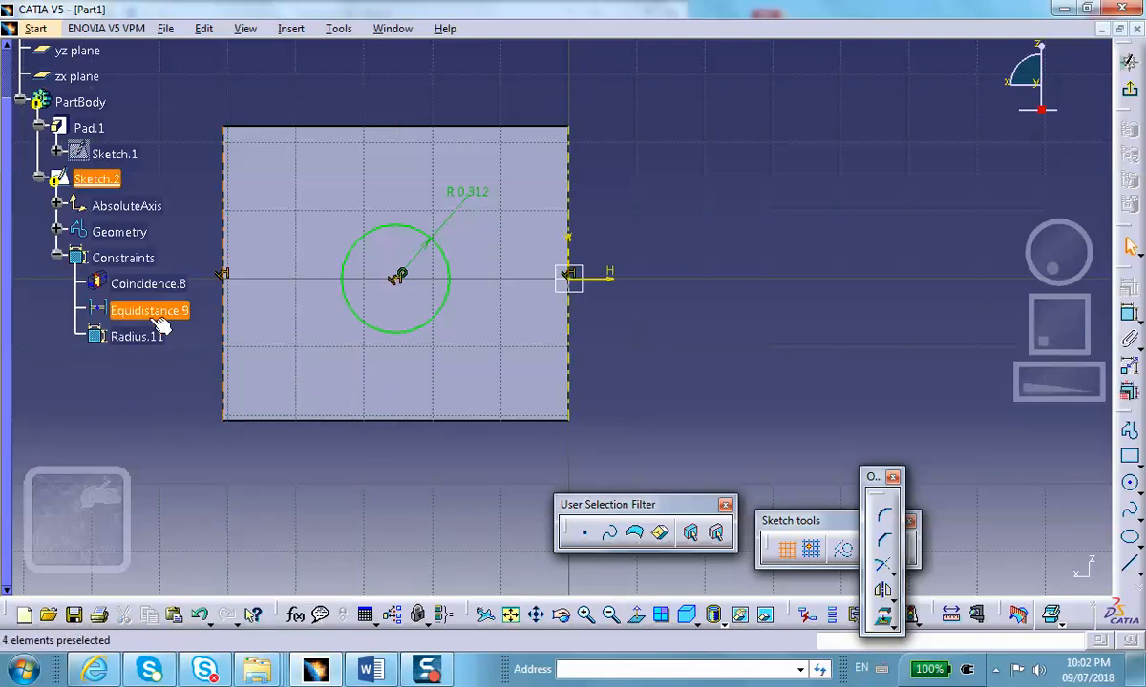
click(57, 255)
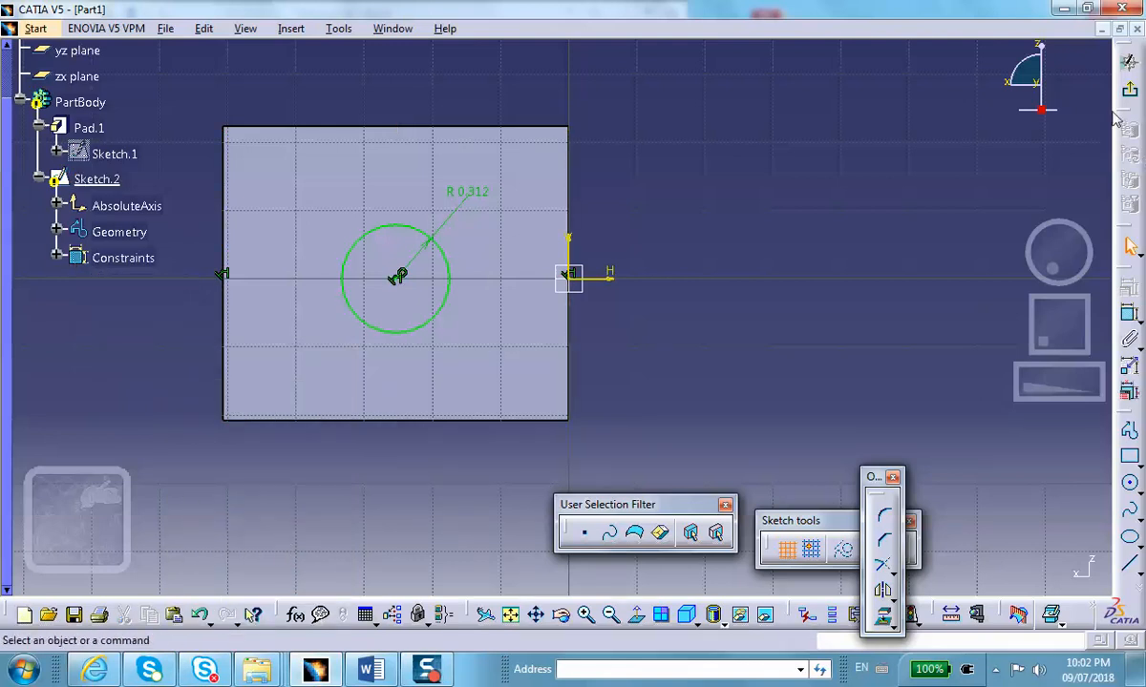
Exit the circle sketch and pad it outward from the block's end face to a length of 2 in.
click(1130, 89)
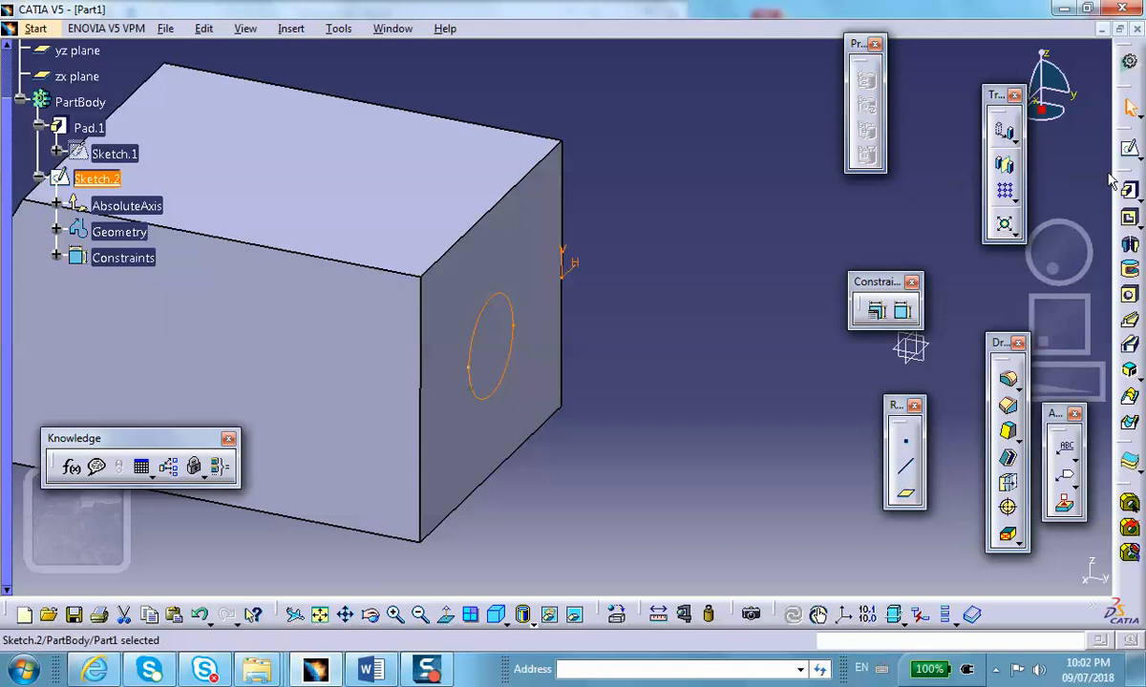
click(1129, 191)
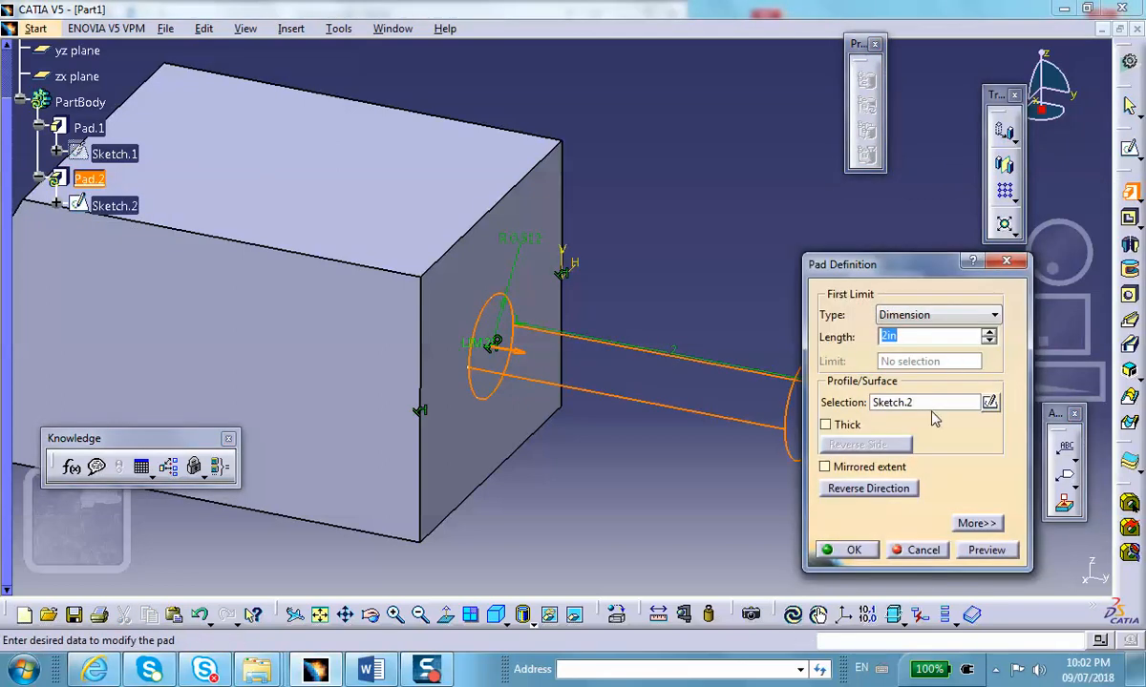
click(844, 550)
middle_drag(602, 151, 638, 256)
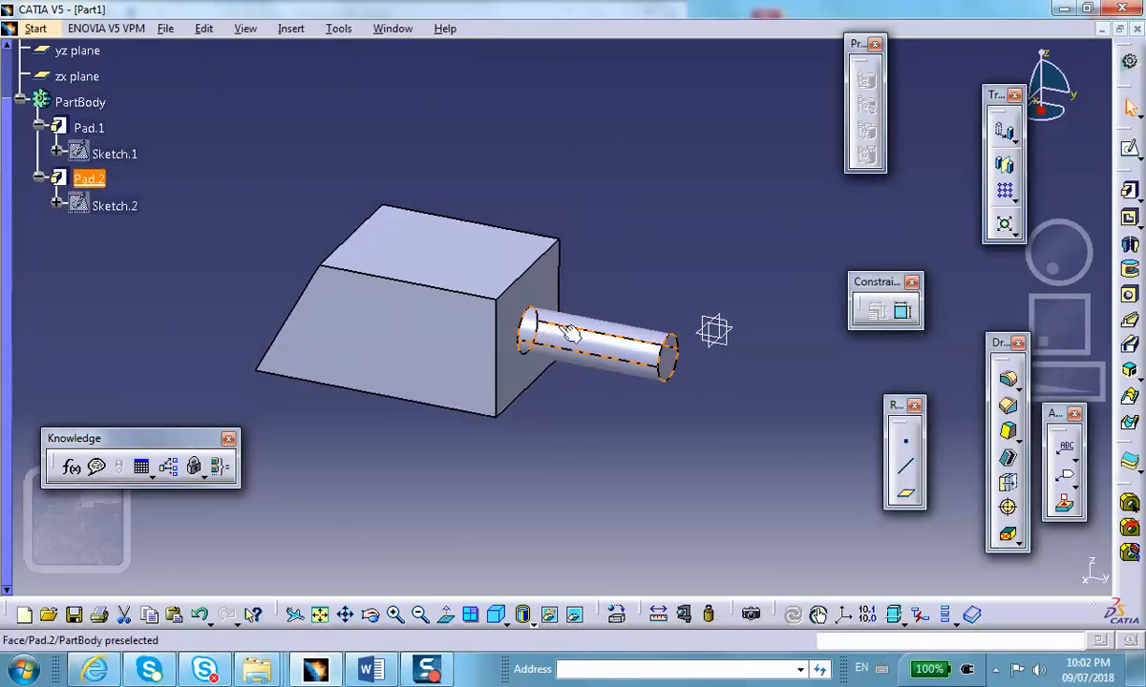
click(568, 167)
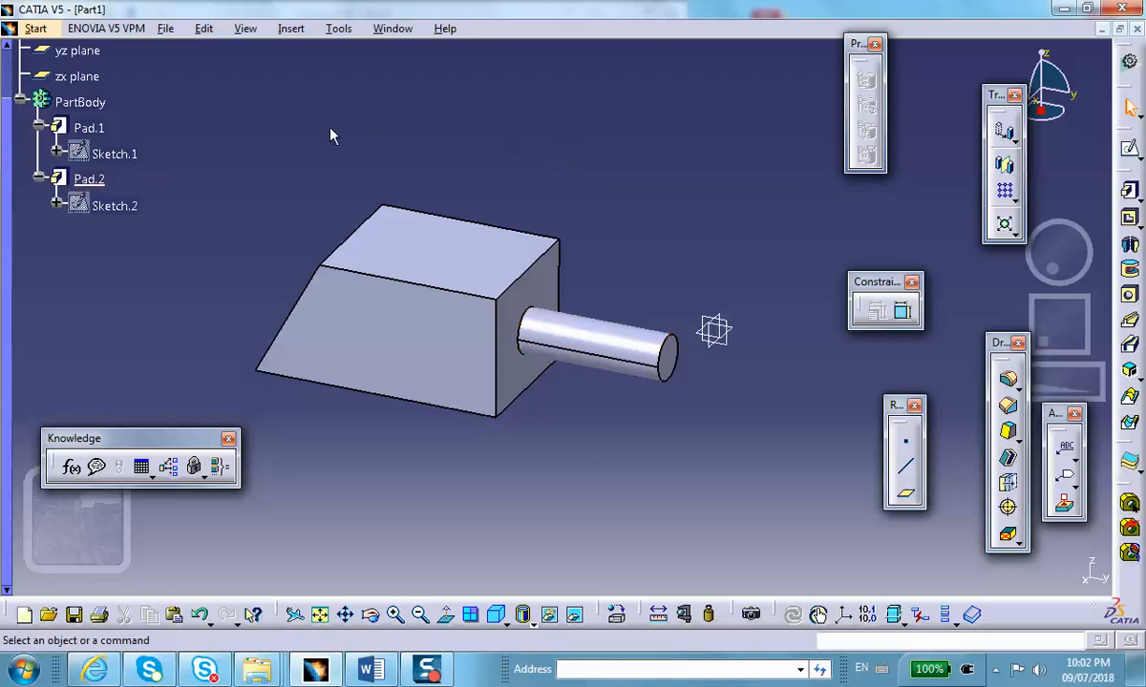
Open the part's formulas editor and create a single-value length parameter named W with a value of 6 in.
click(20, 99)
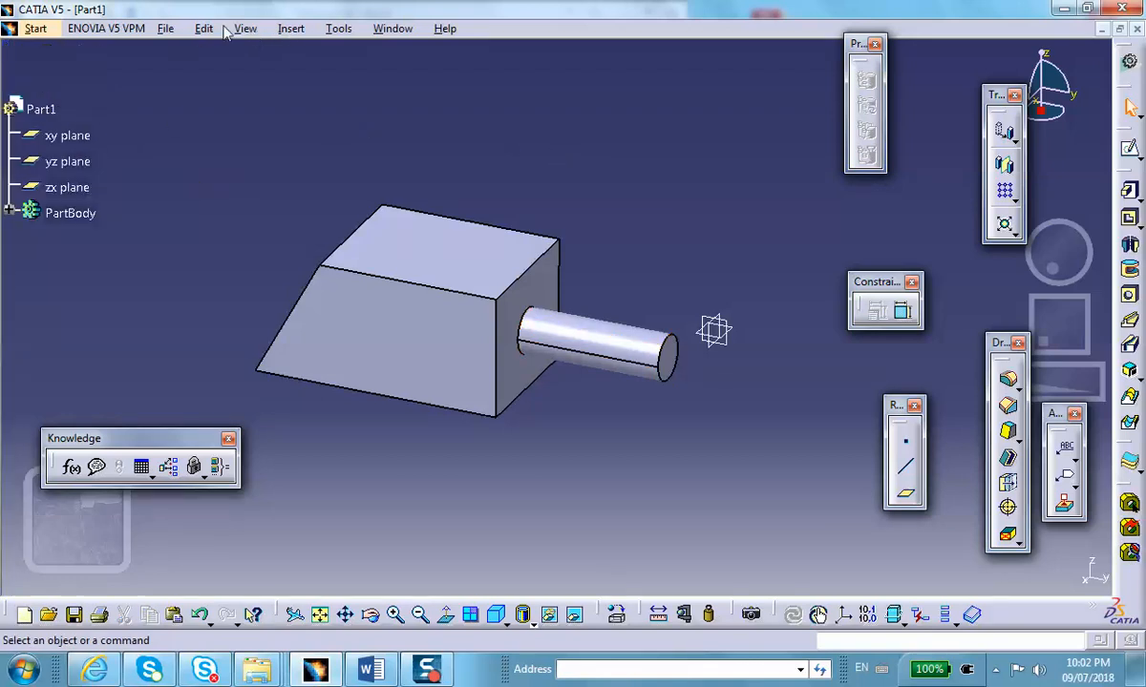
click(71, 467)
drag(725, 94, 542, 47)
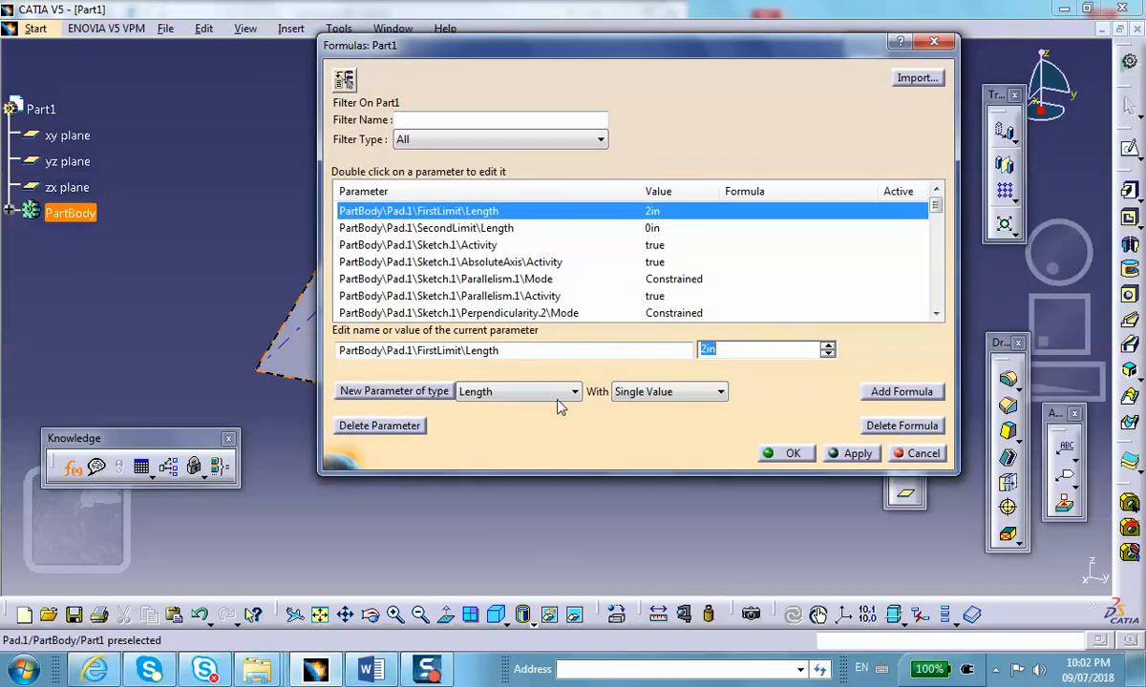
click(386, 392)
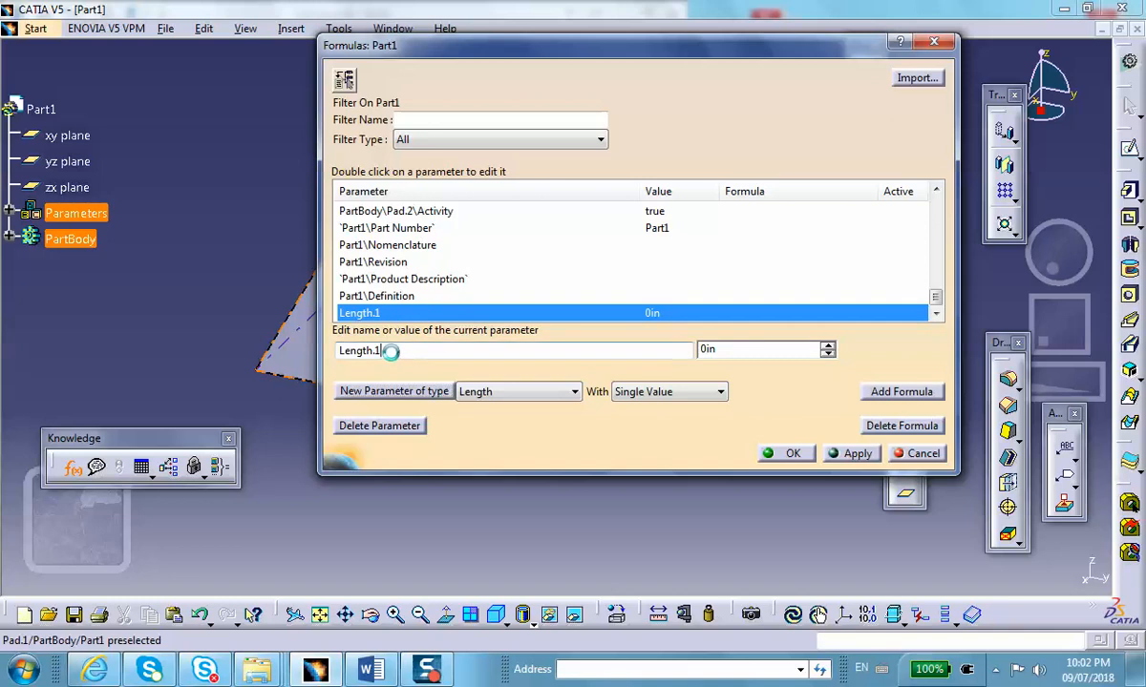
text(W)
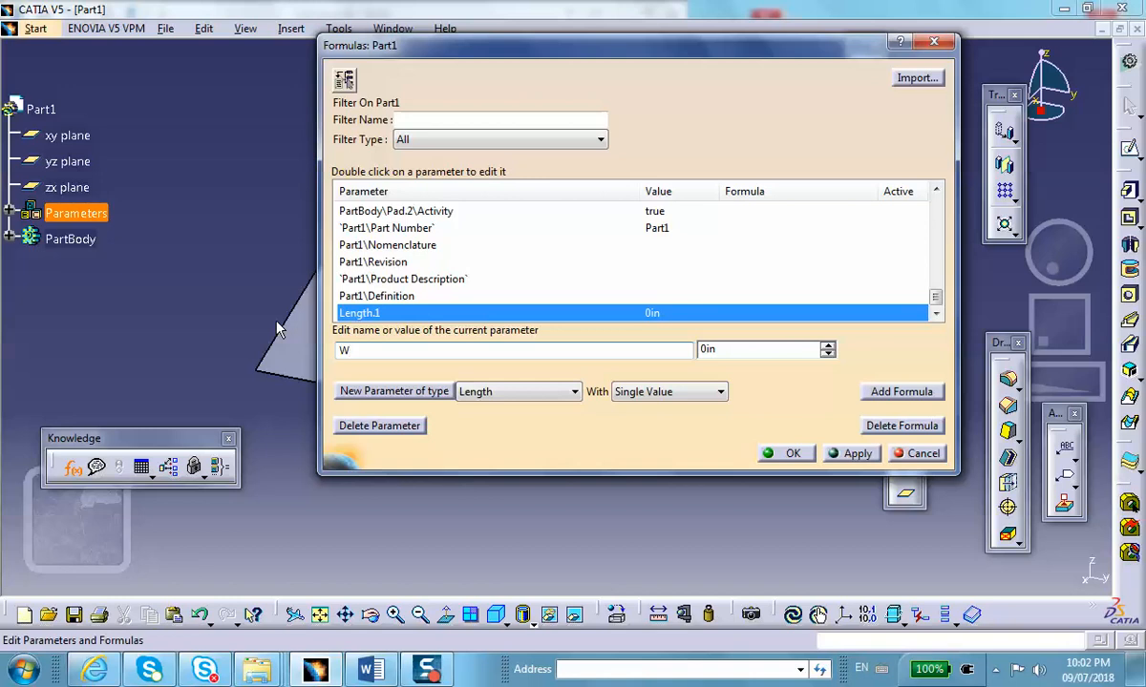
key(Tab)
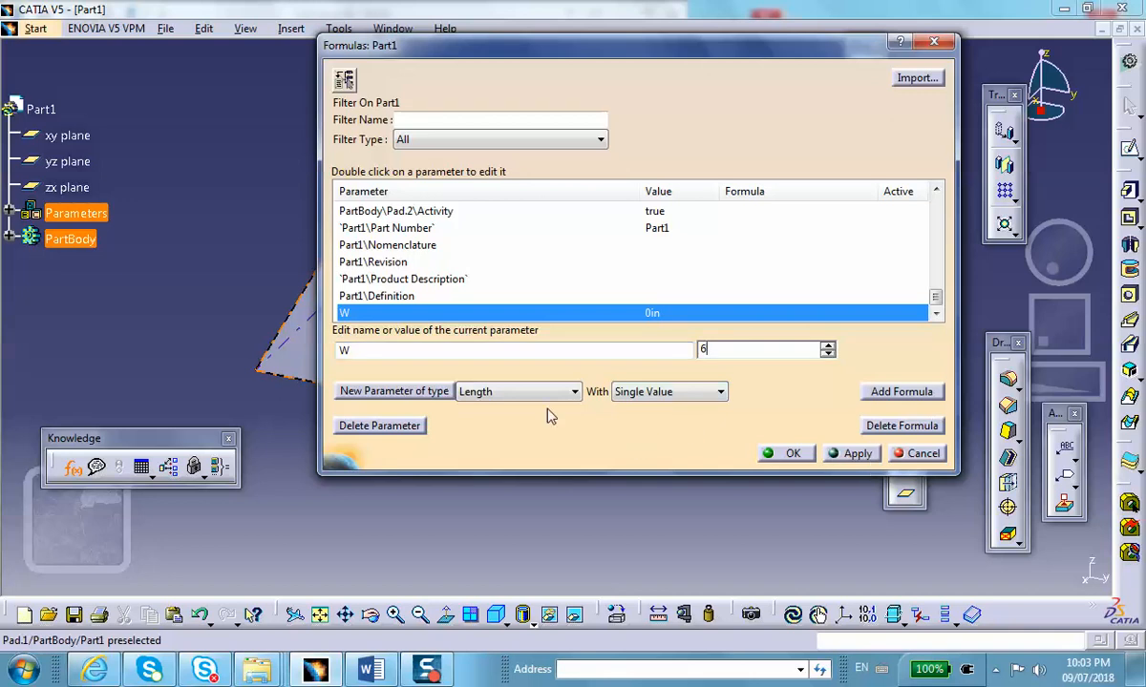
Create a length parameter named H, set it to 4 in, and apply it.
click(385, 392)
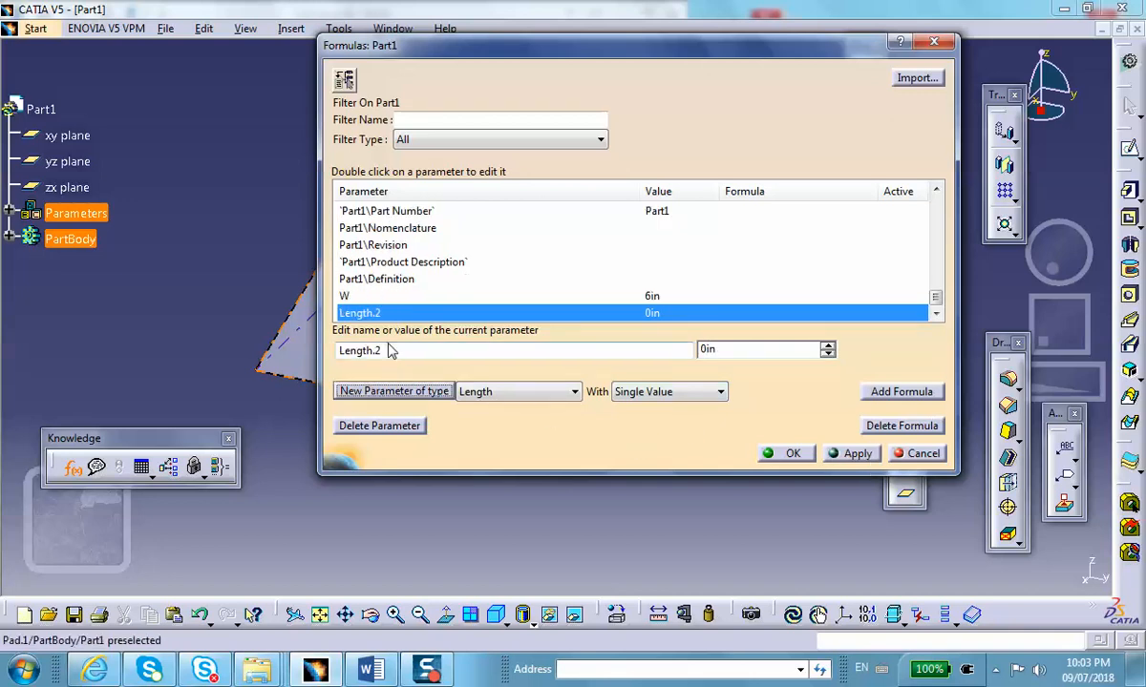
drag(395, 350, 295, 333)
text(H)
key(Tab)
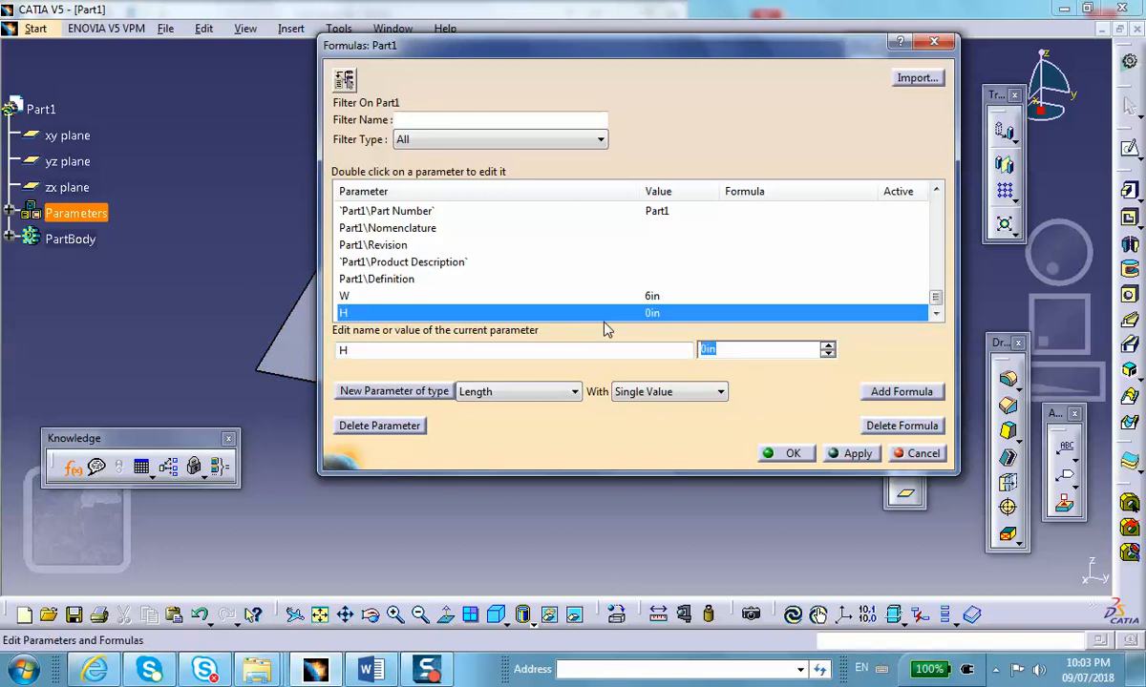
text(4)
click(855, 454)
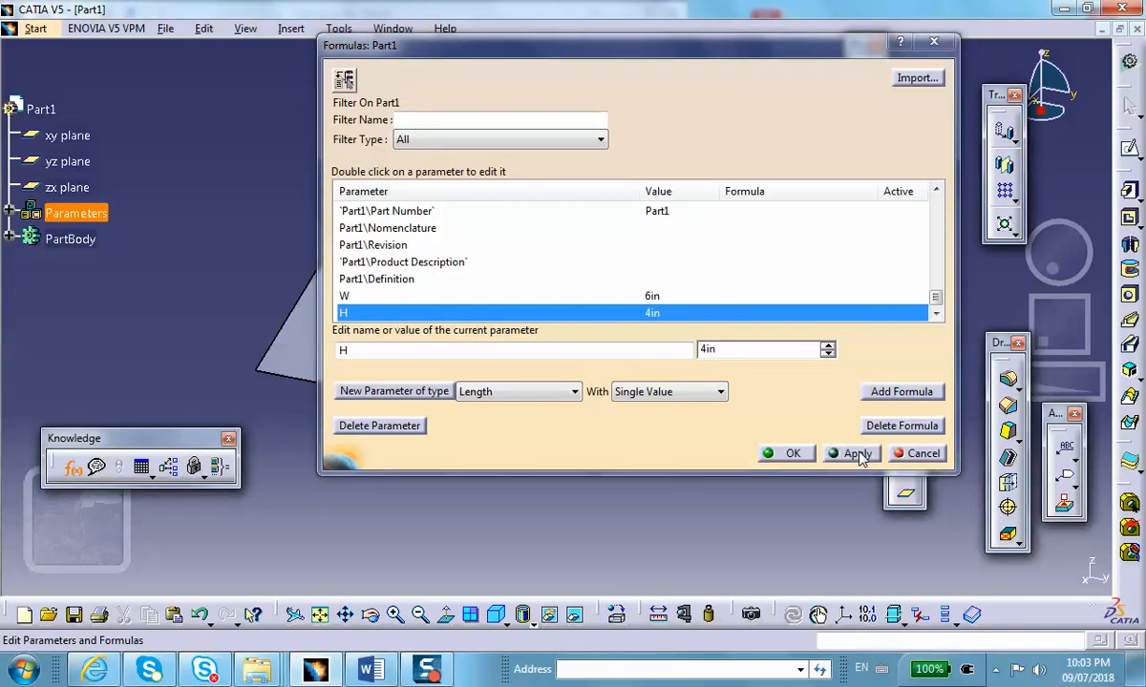
Create a length parameter named T with a value of 2 in.
click(392, 391)
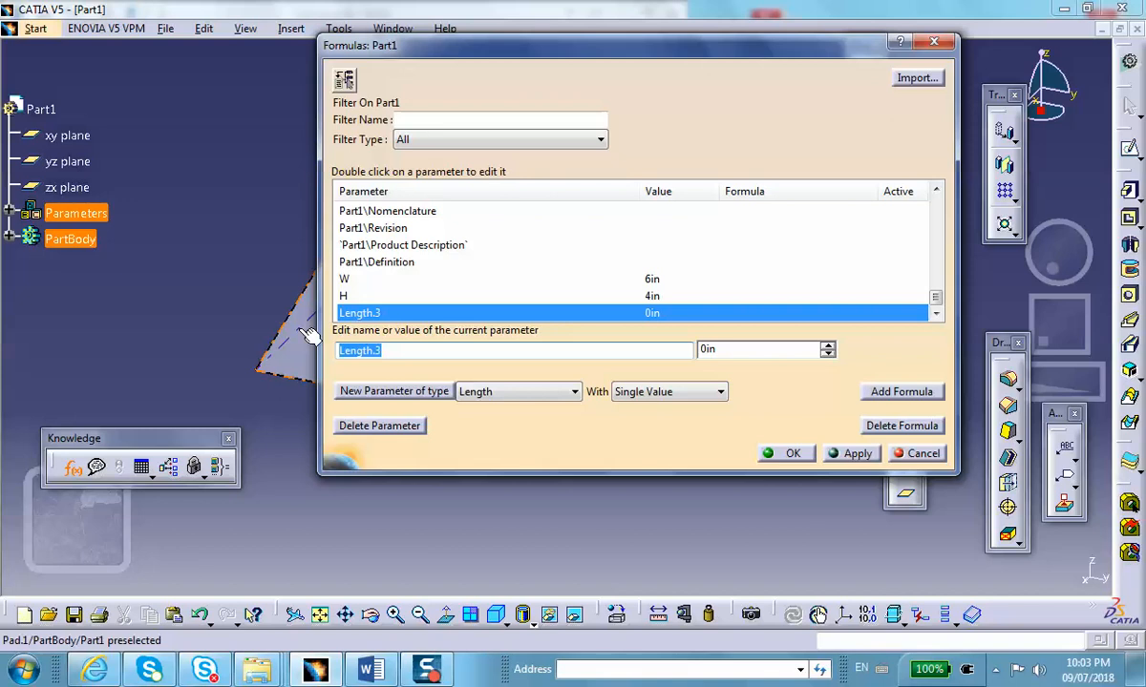
text(T)
drag(744, 348, 654, 348)
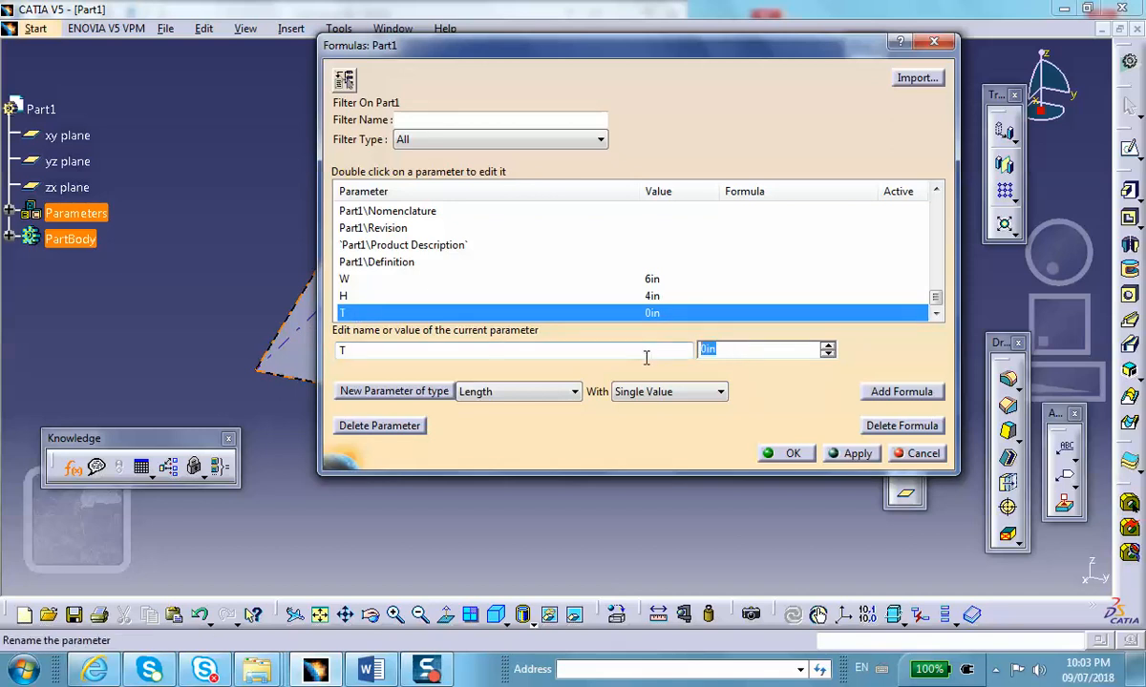
text(2)
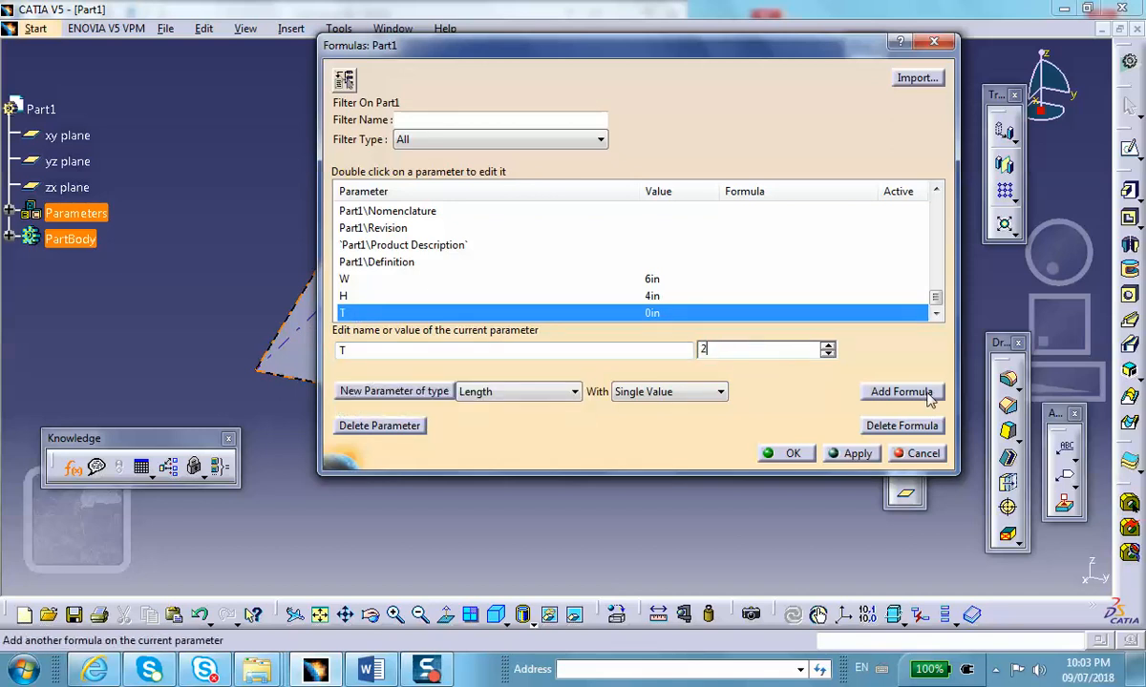
Create a single-value length parameter named R with a value of 0.3 in.
click(408, 394)
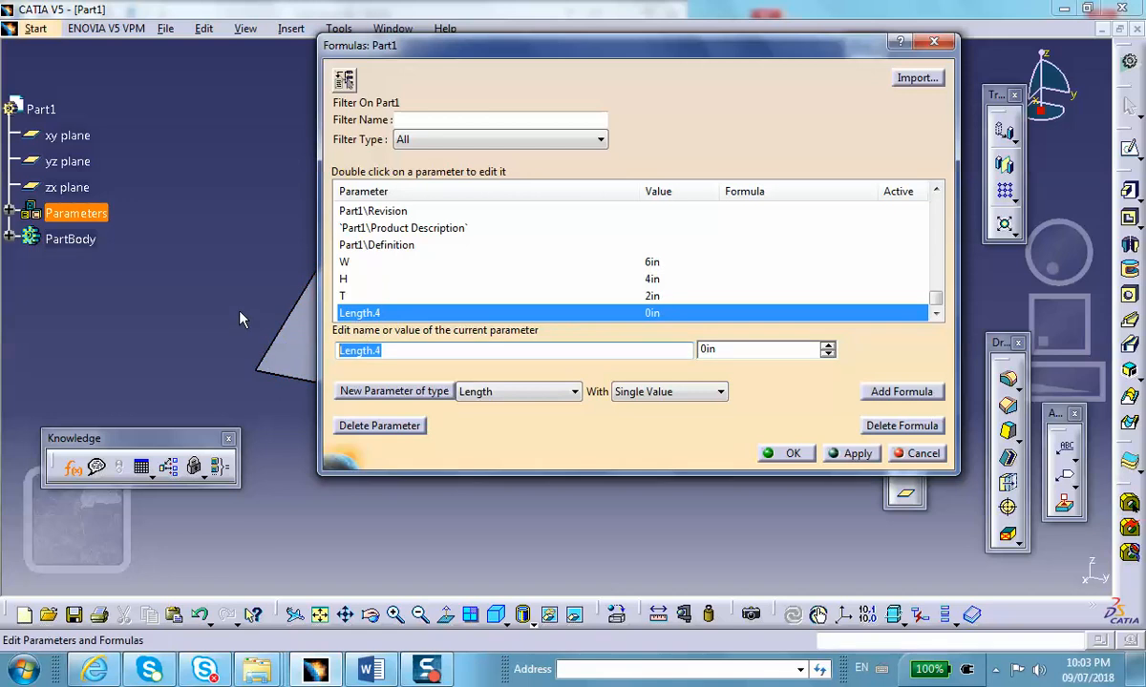
text(R)
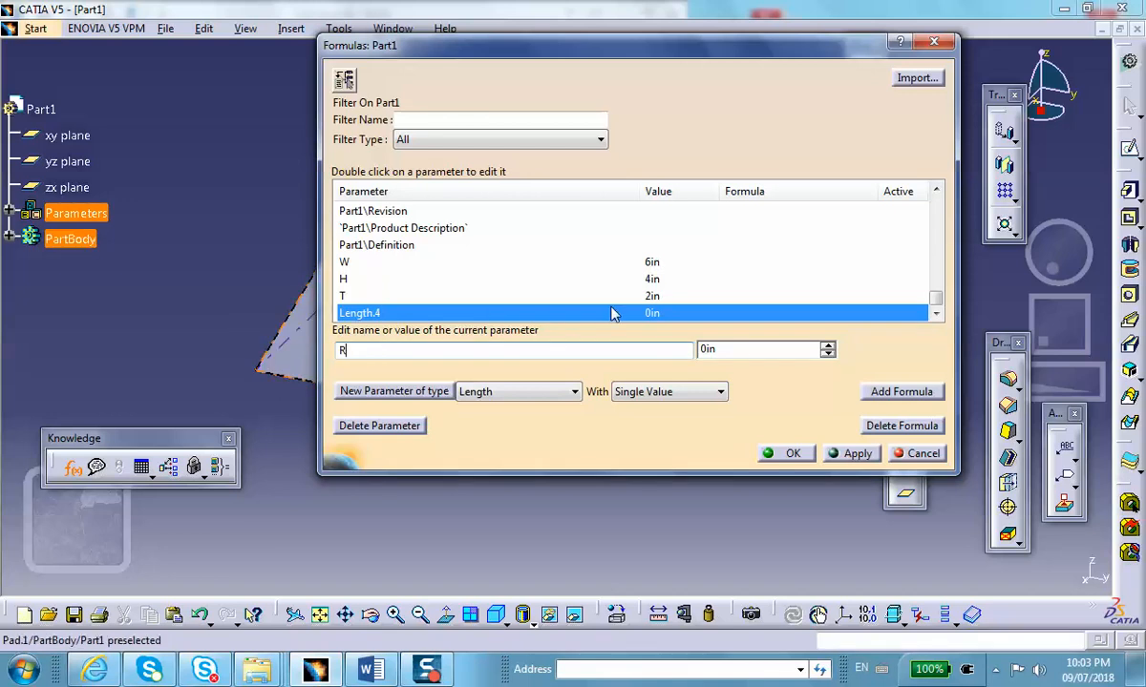
key(Tab)
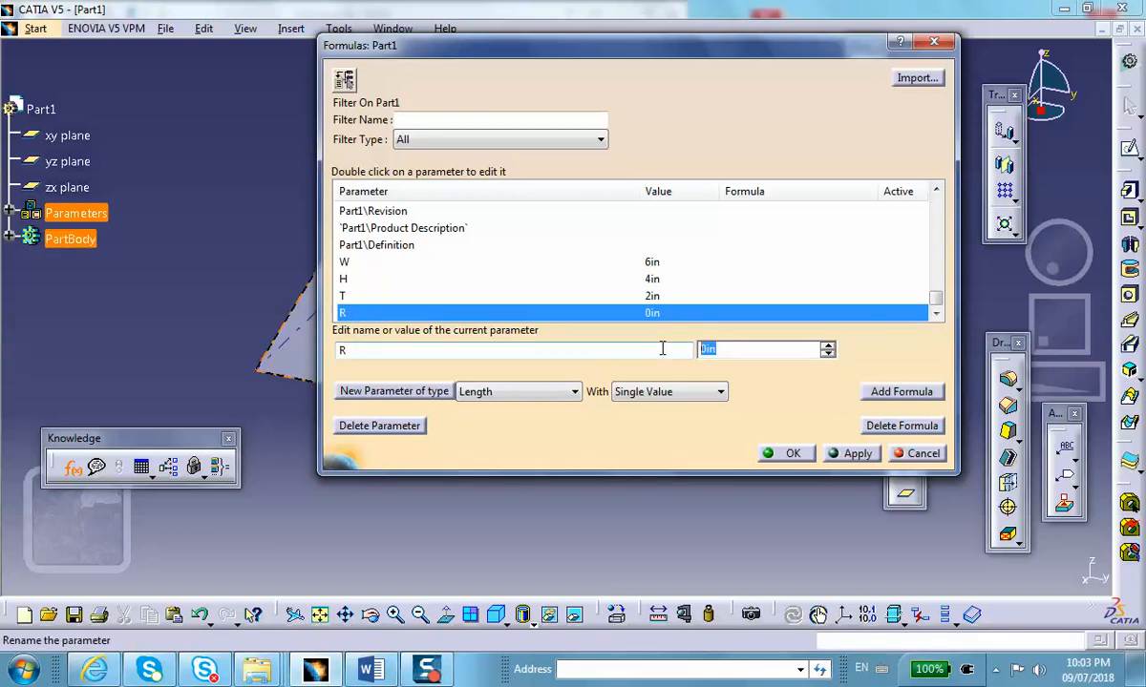
text(.3)
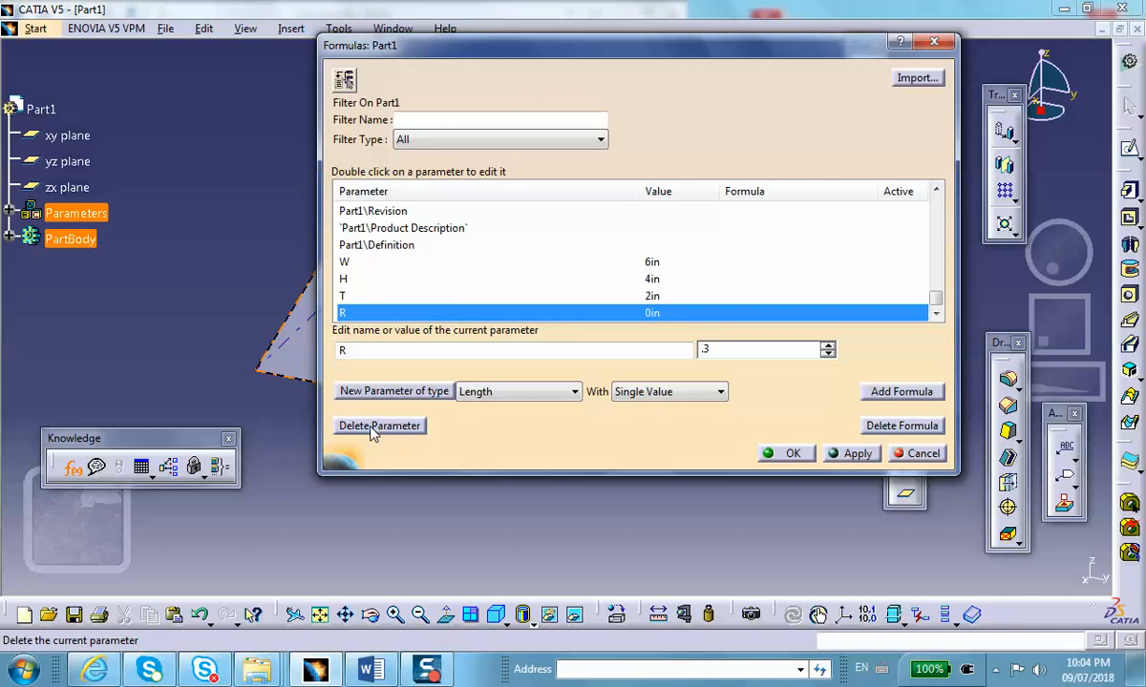
Create a length parameter named L, set it to 10 in, and apply it.
click(384, 395)
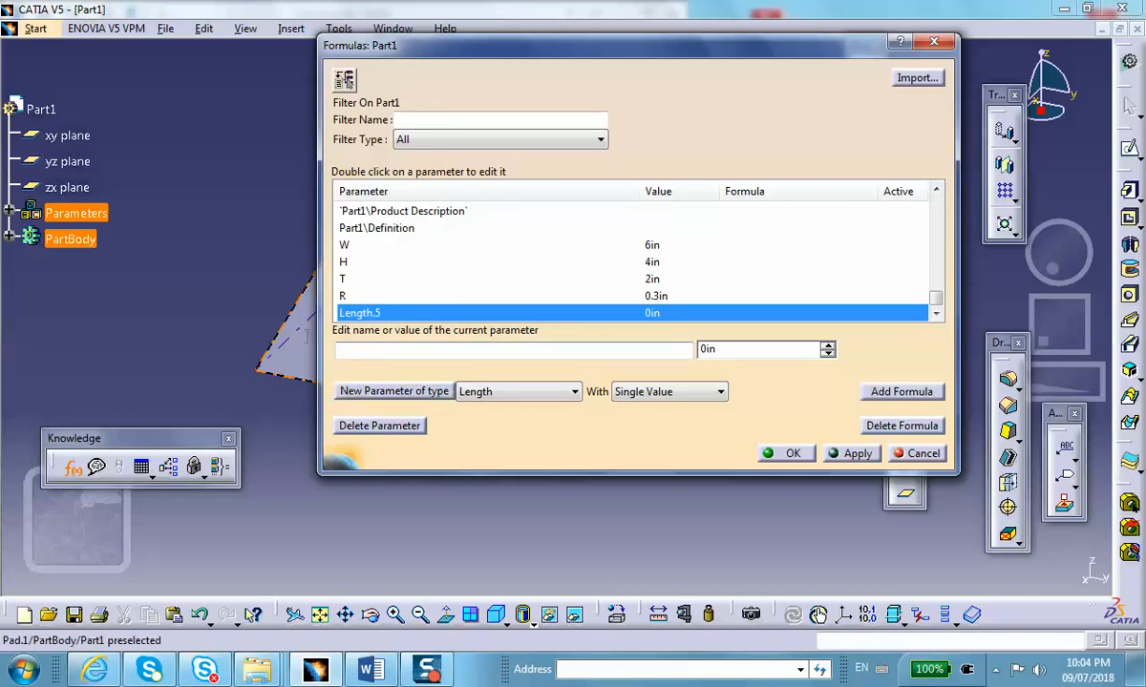
text(L)
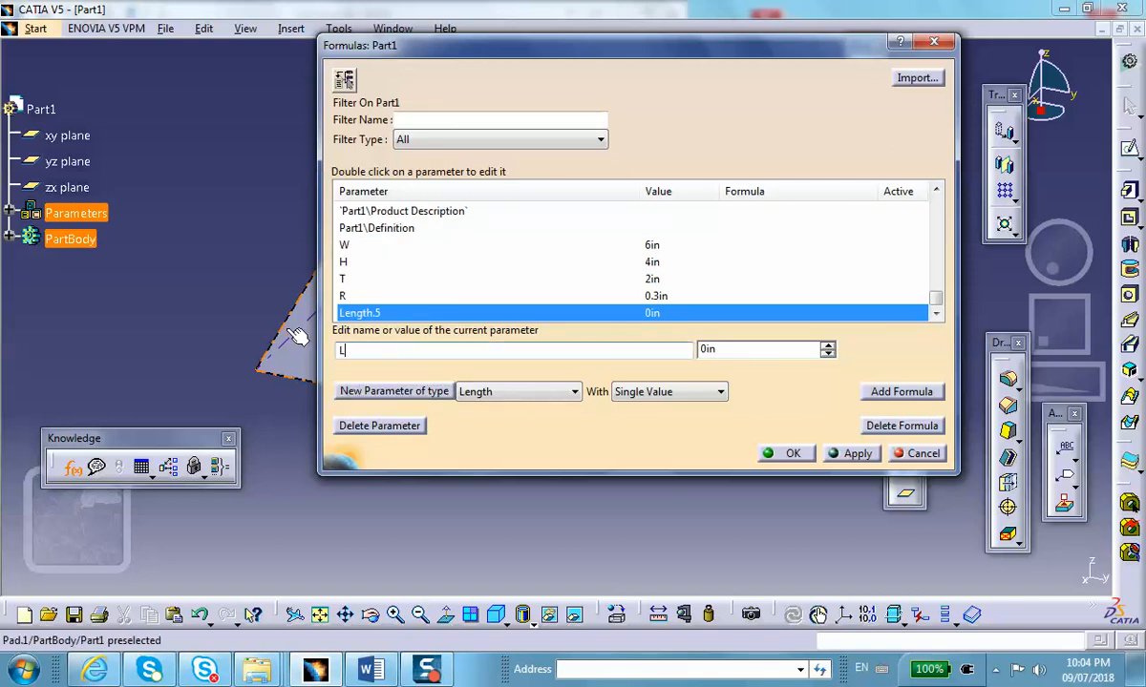
click(702, 349)
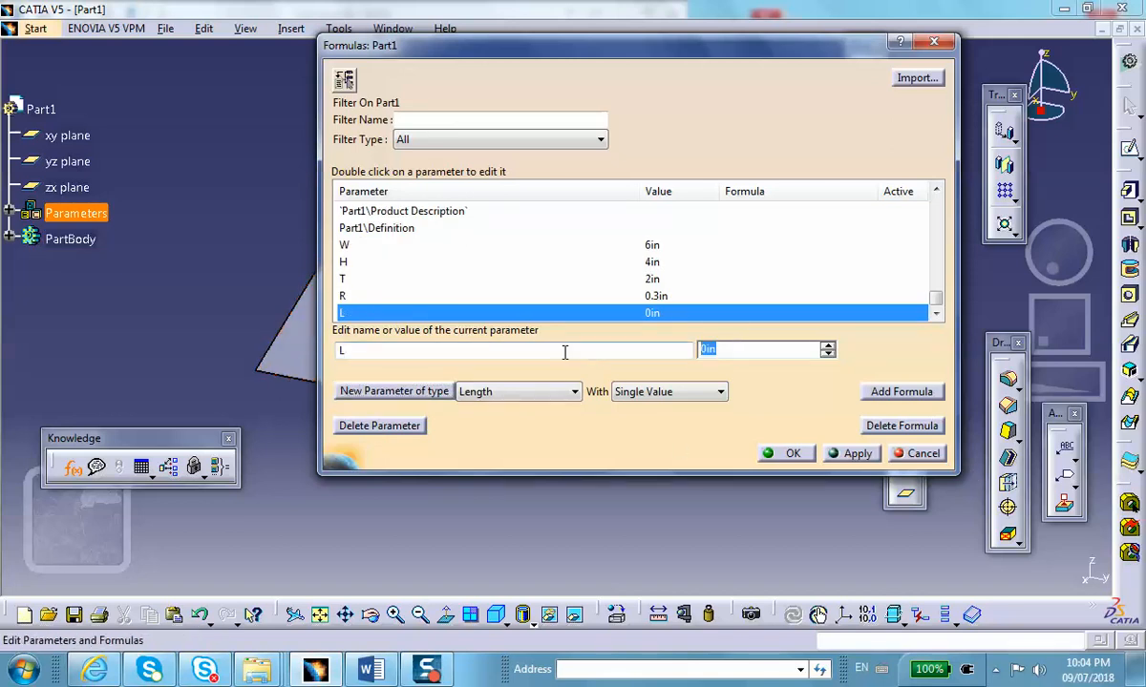
text(10)
click(845, 454)
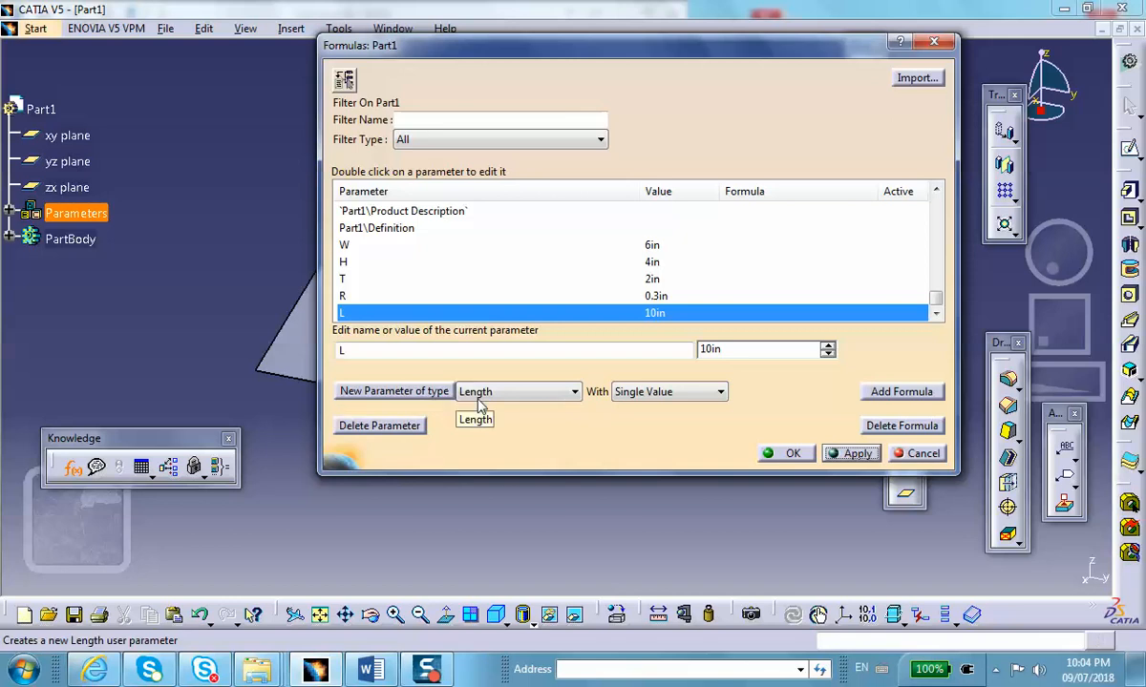
Create a single-value angle parameter named alfa, set it to 69 deg, and apply it.
click(576, 392)
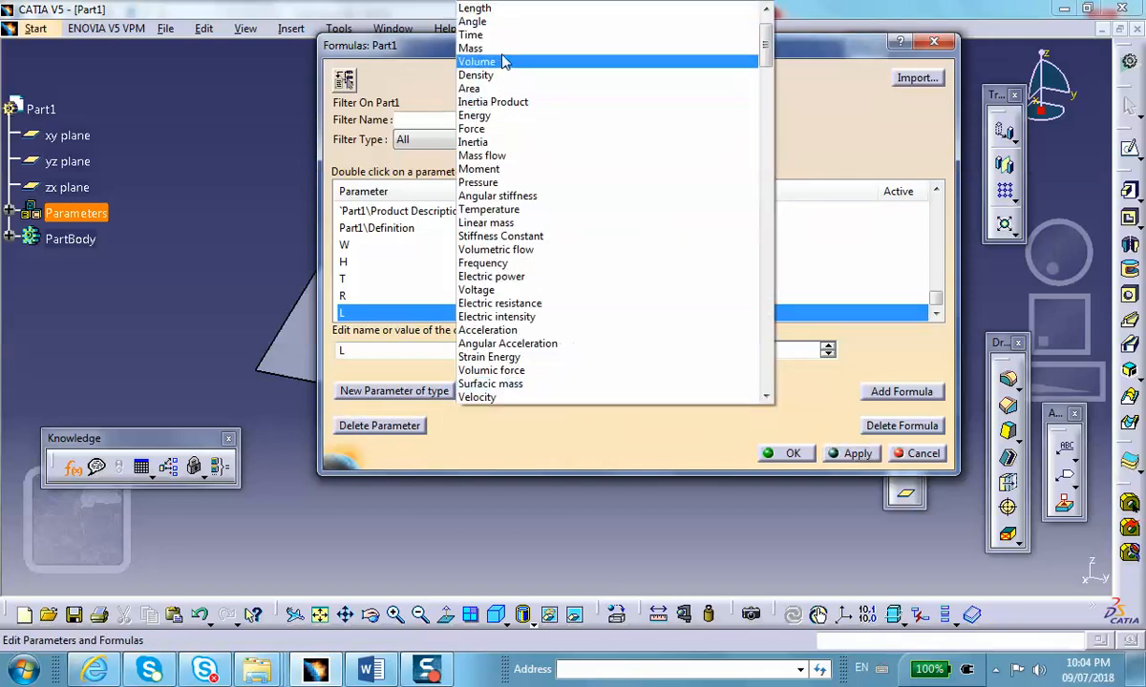
click(518, 22)
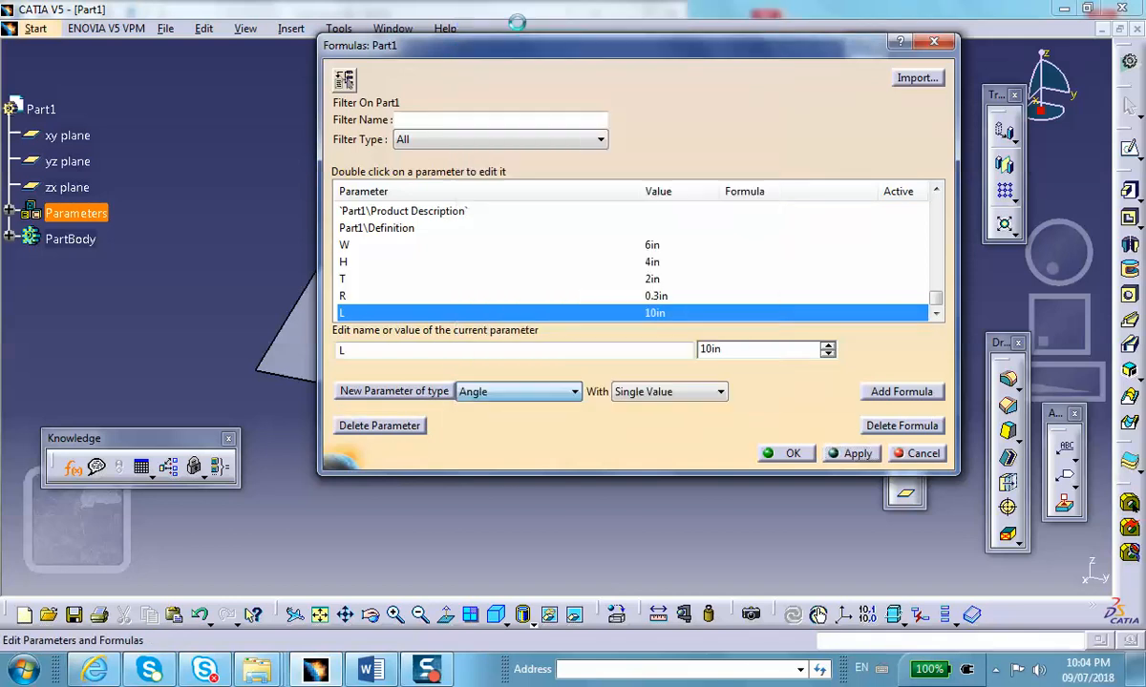
click(406, 389)
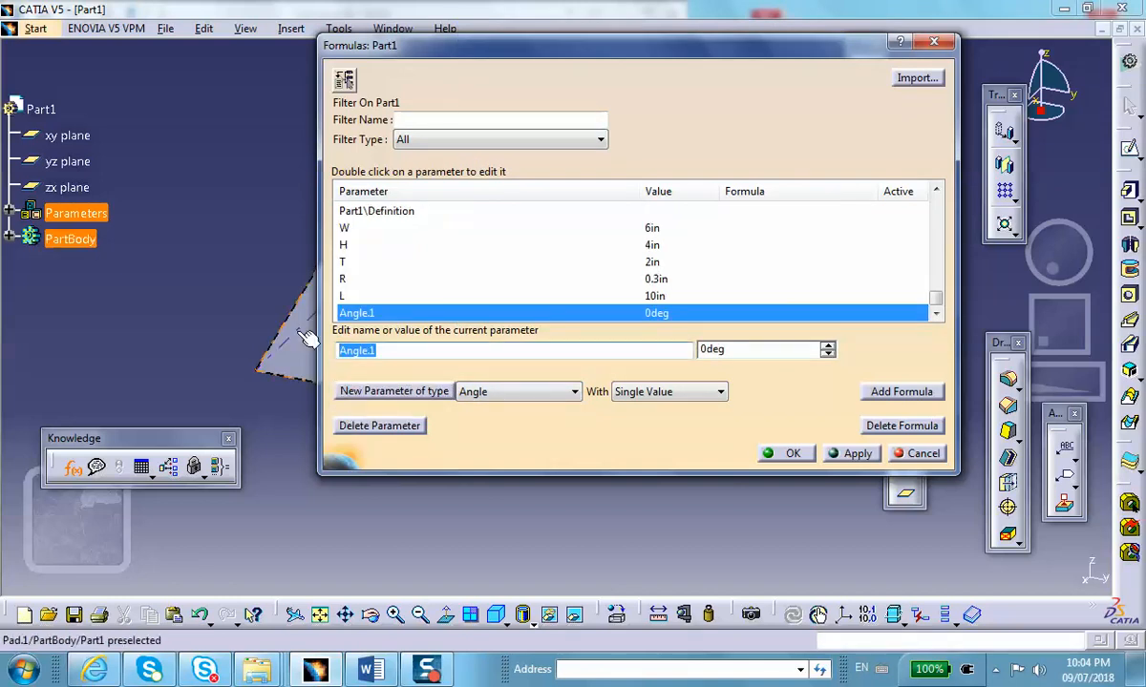
text(alfa)
double_click(735, 348)
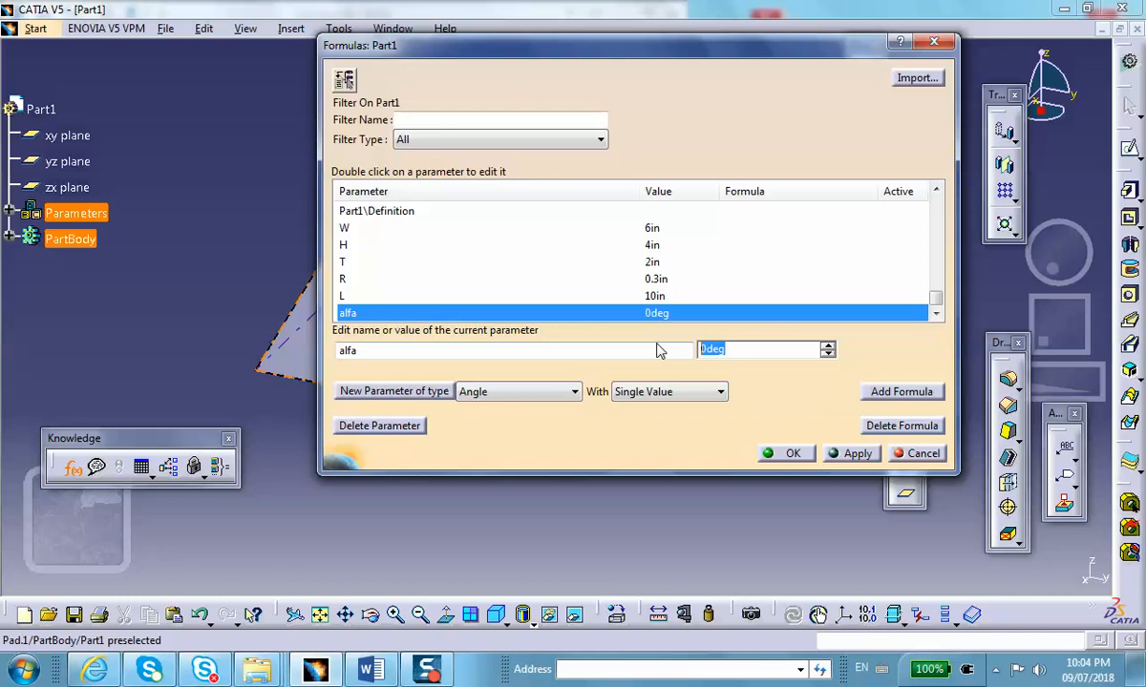
text(69)
click(856, 454)
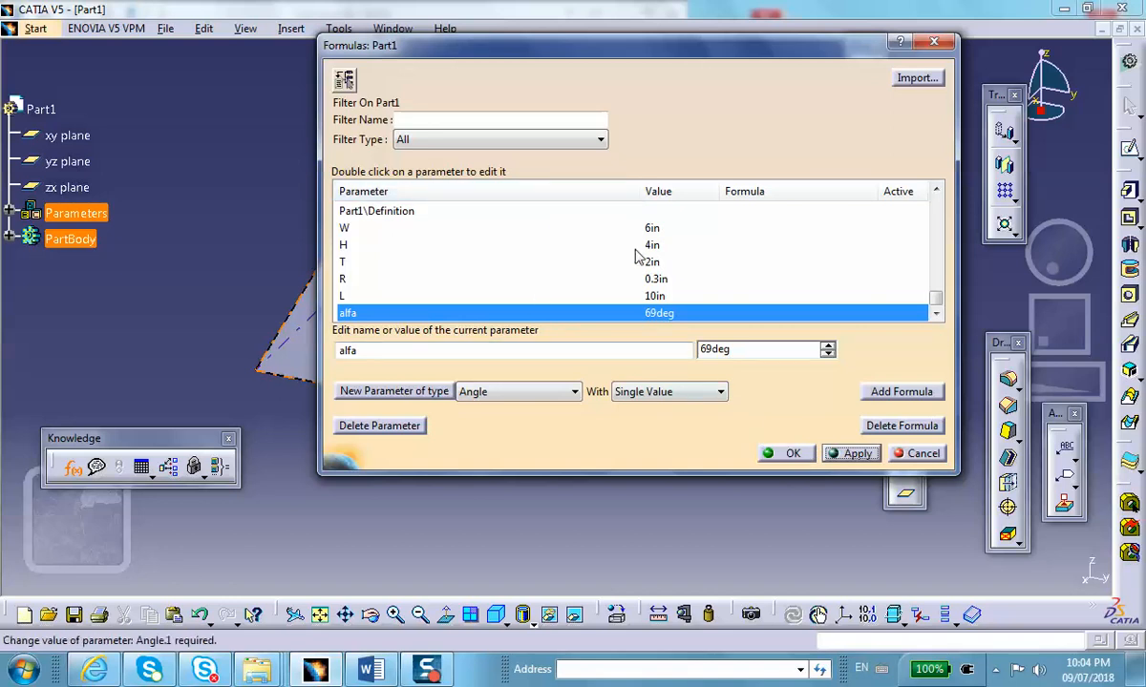
Accept the new parameters, closing the formulas editor, and expand the Parameters node in the specification tree.
drag(630, 52, 830, 105)
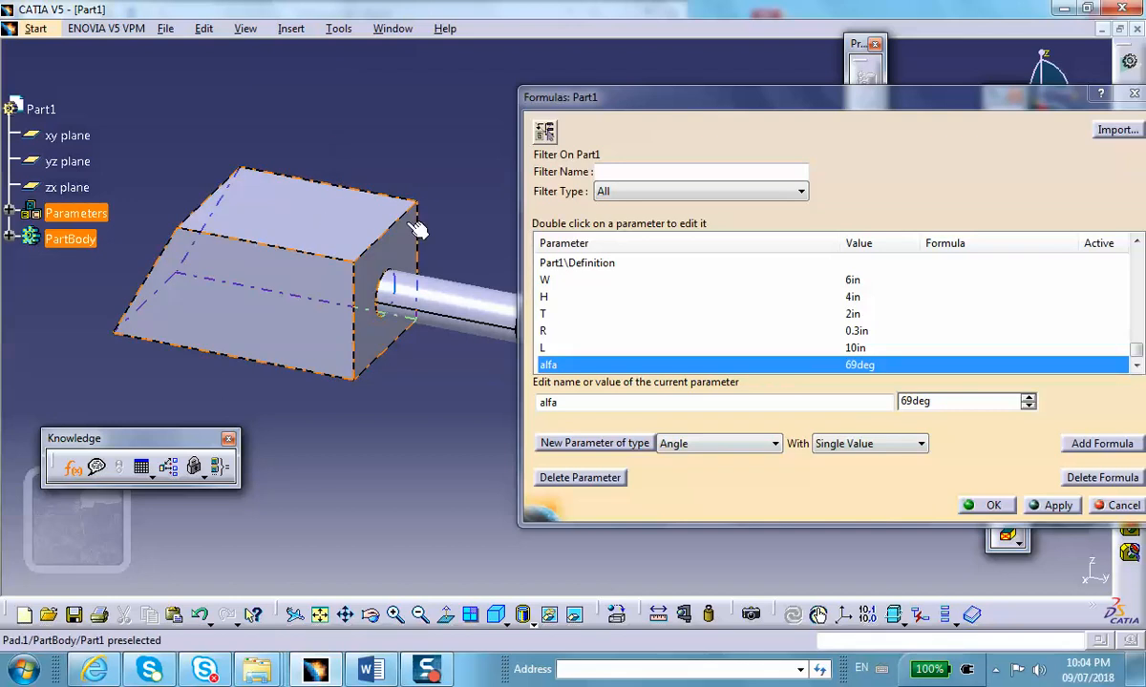
click(993, 506)
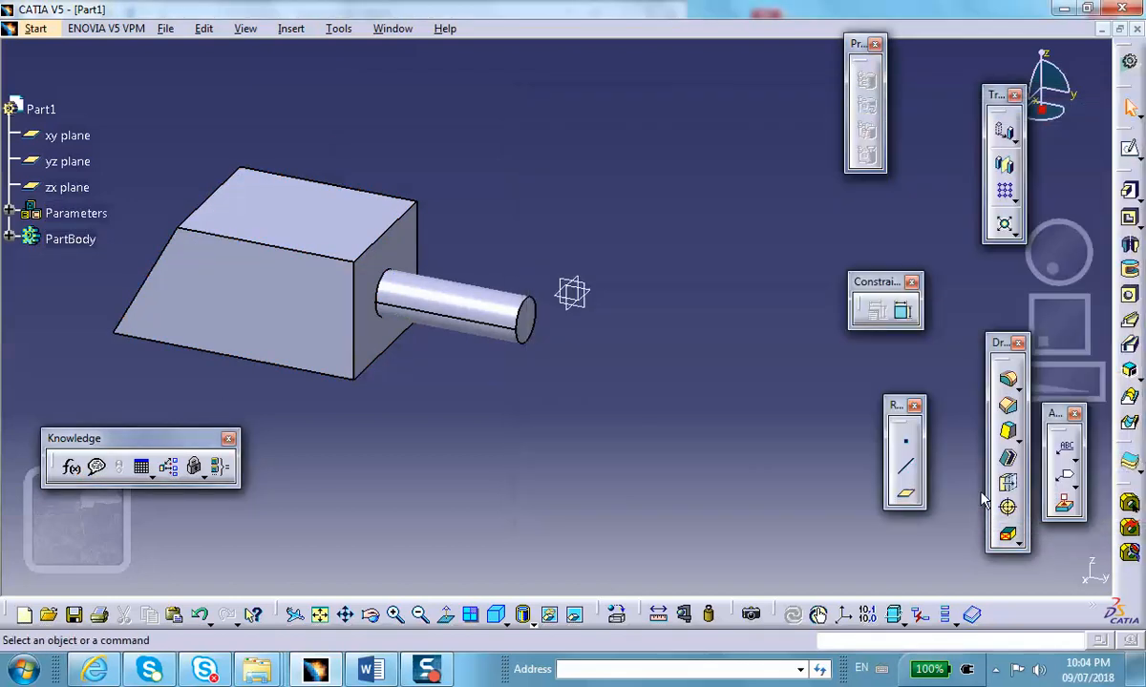
click(8, 212)
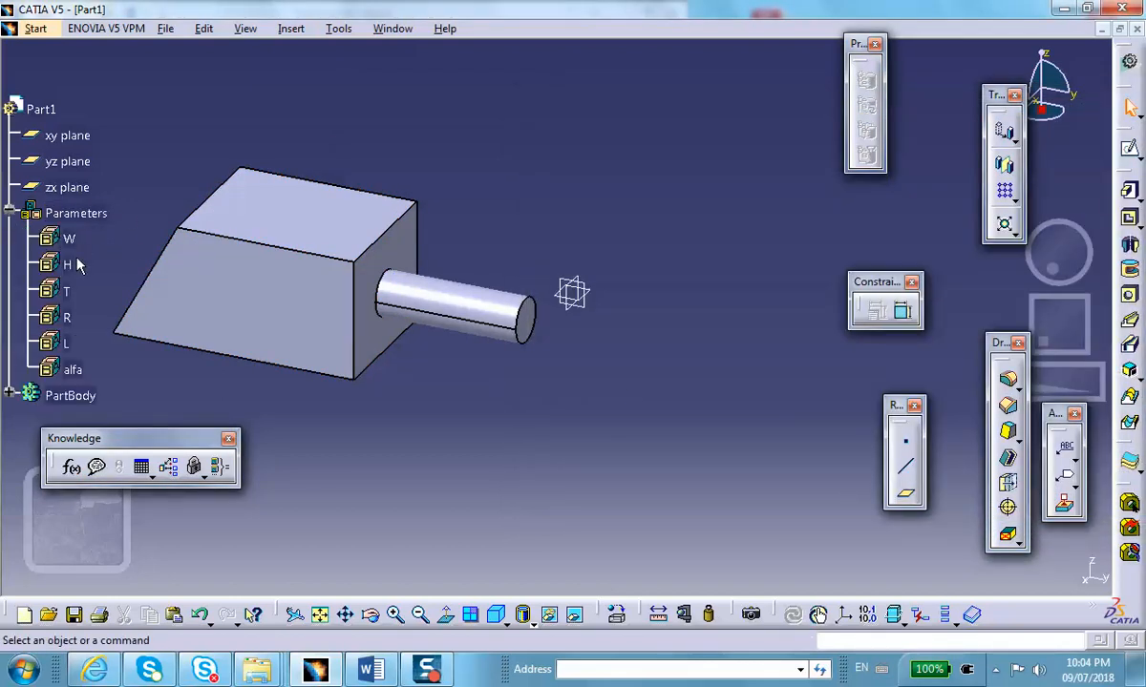
scroll(171, 280, up, 1)
middle_drag(171, 281, 193, 256)
scroll(153, 255, down, 2)
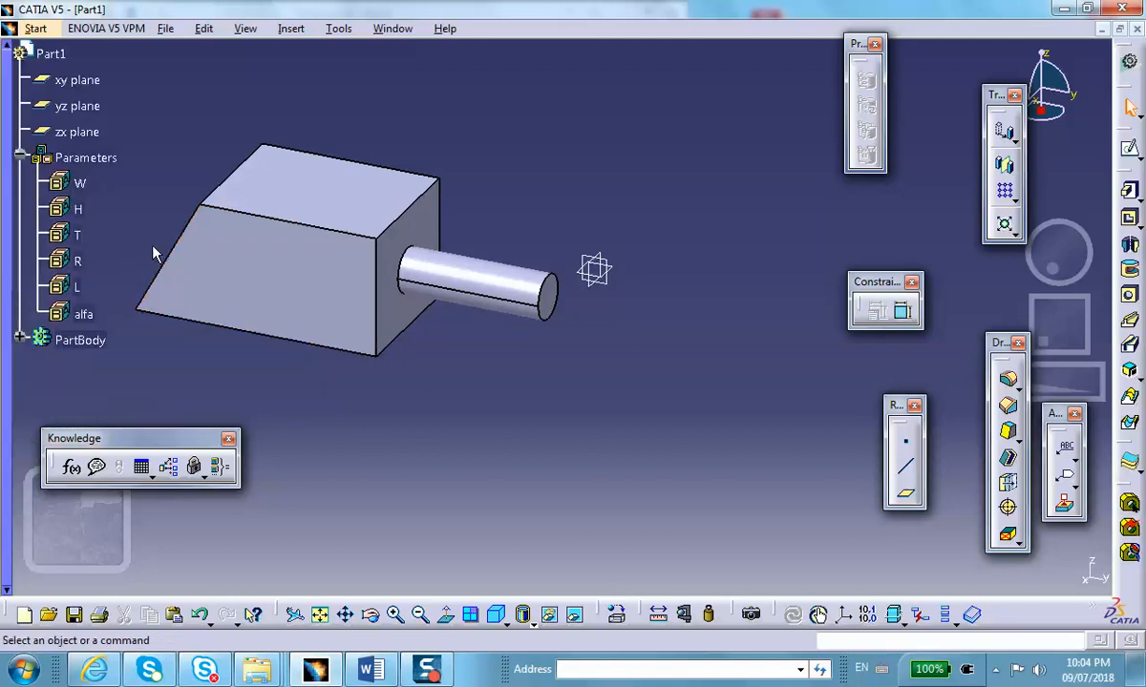
Reopen the formulas editor and display the trapezoidal block's dimensions, keeping the model and parameter tree unobstructed.
click(70, 468)
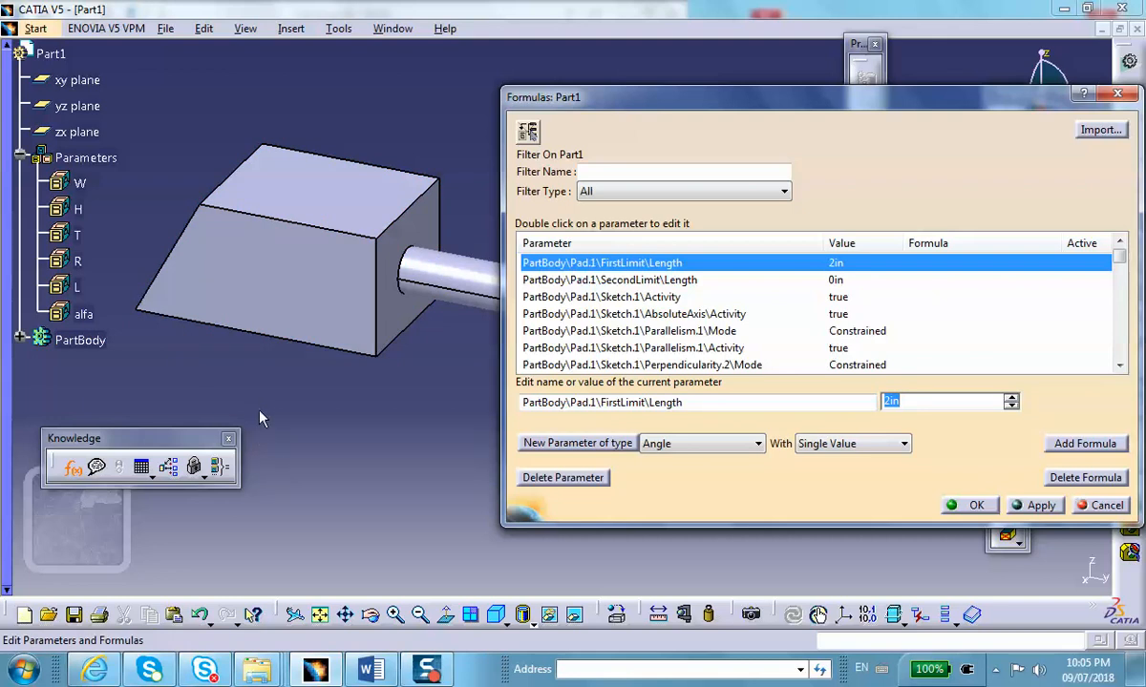
click(299, 309)
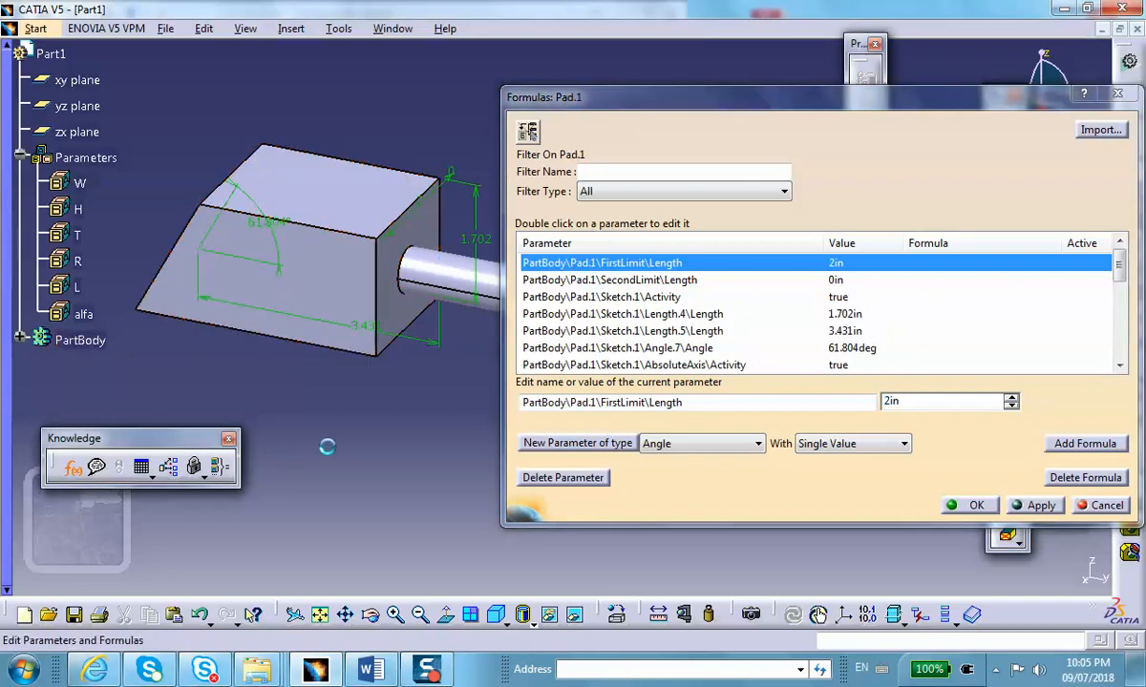
scroll(359, 418, up, 1)
middle_drag(359, 415, 335, 417)
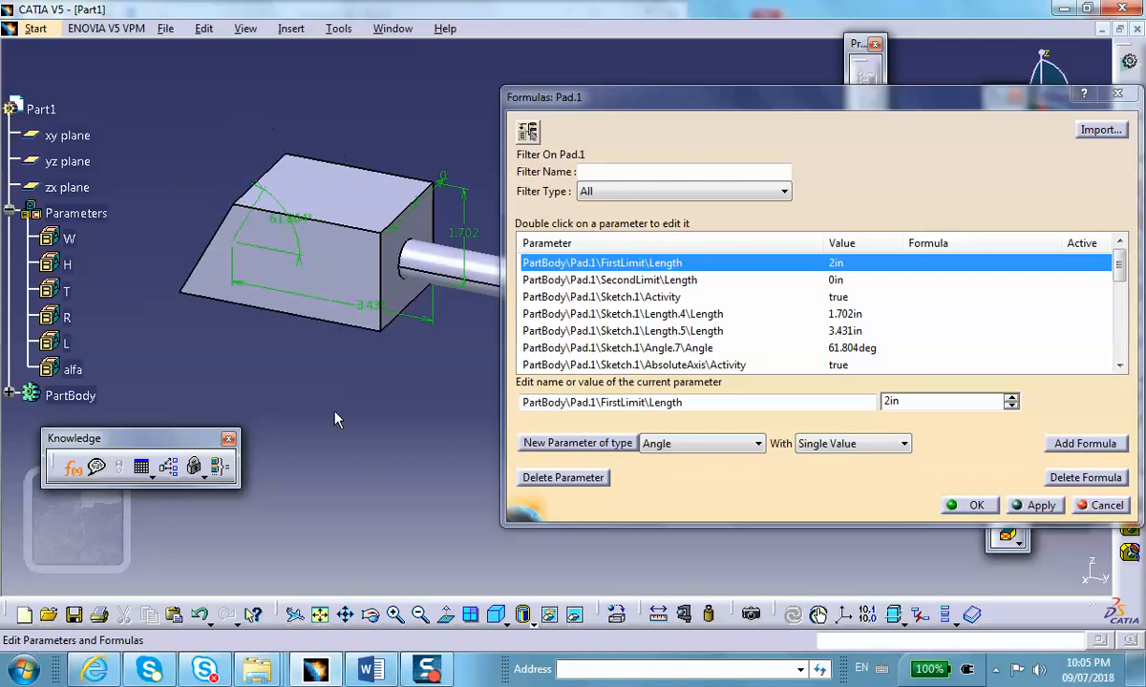
drag(582, 96, 761, 160)
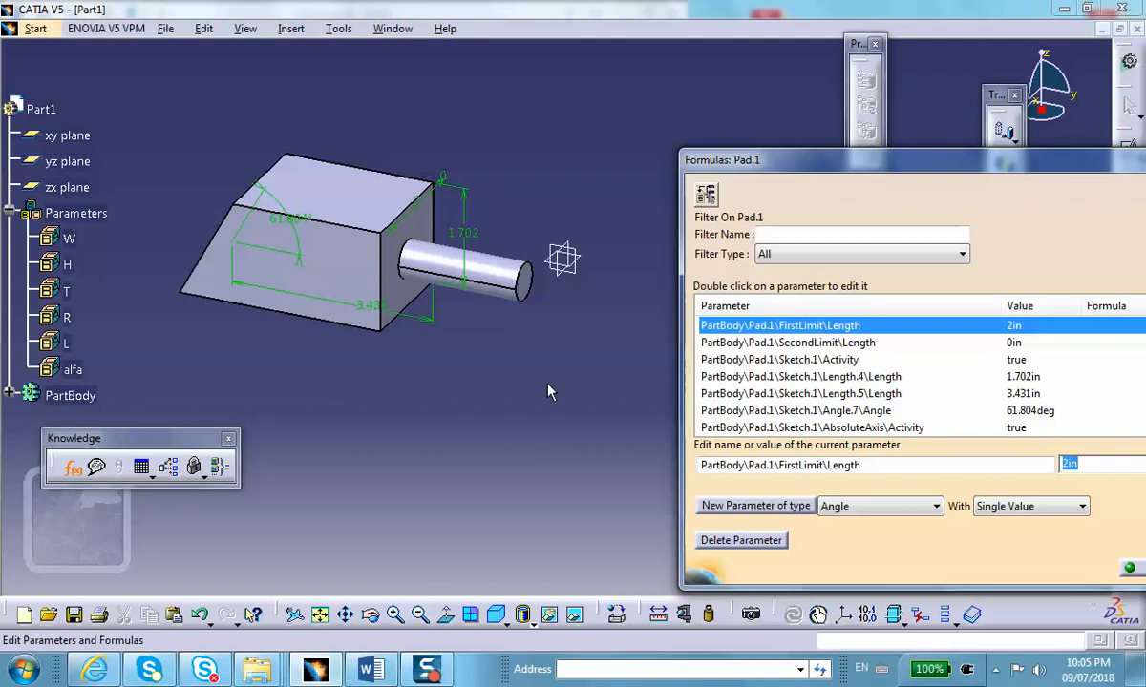
drag(823, 170, 716, 138)
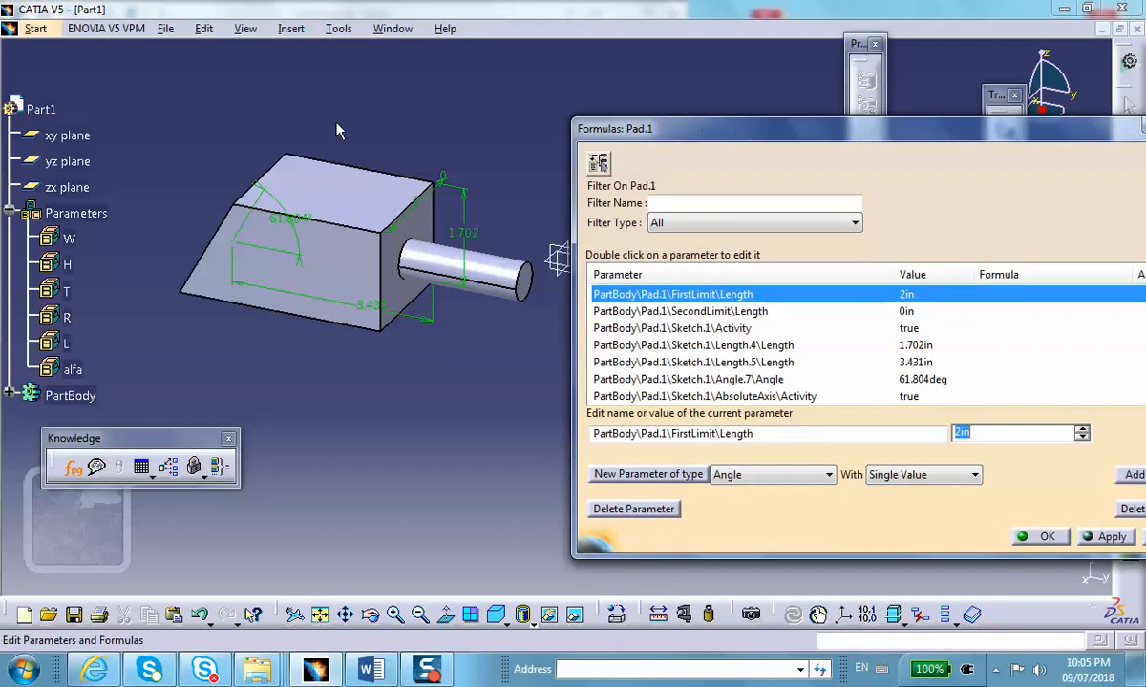
middle_drag(314, 113, 233, 77)
drag(780, 124, 691, 103)
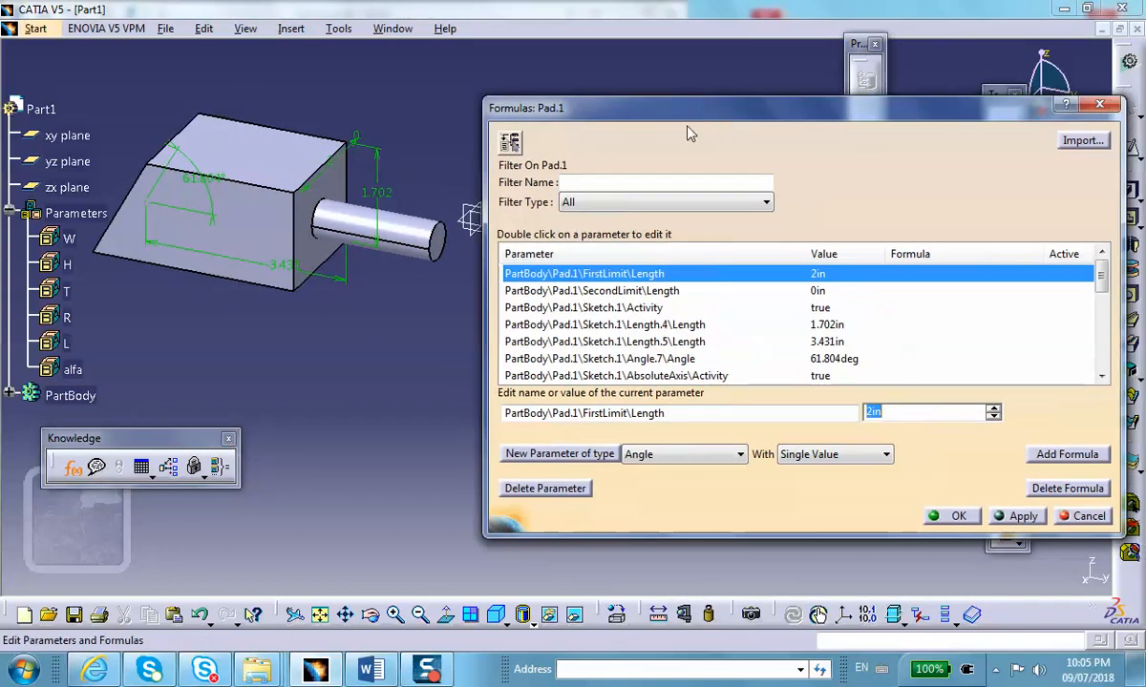
Add a formula that sets the angle of the block's slanted side equal to the alfa parameter.
click(212, 184)
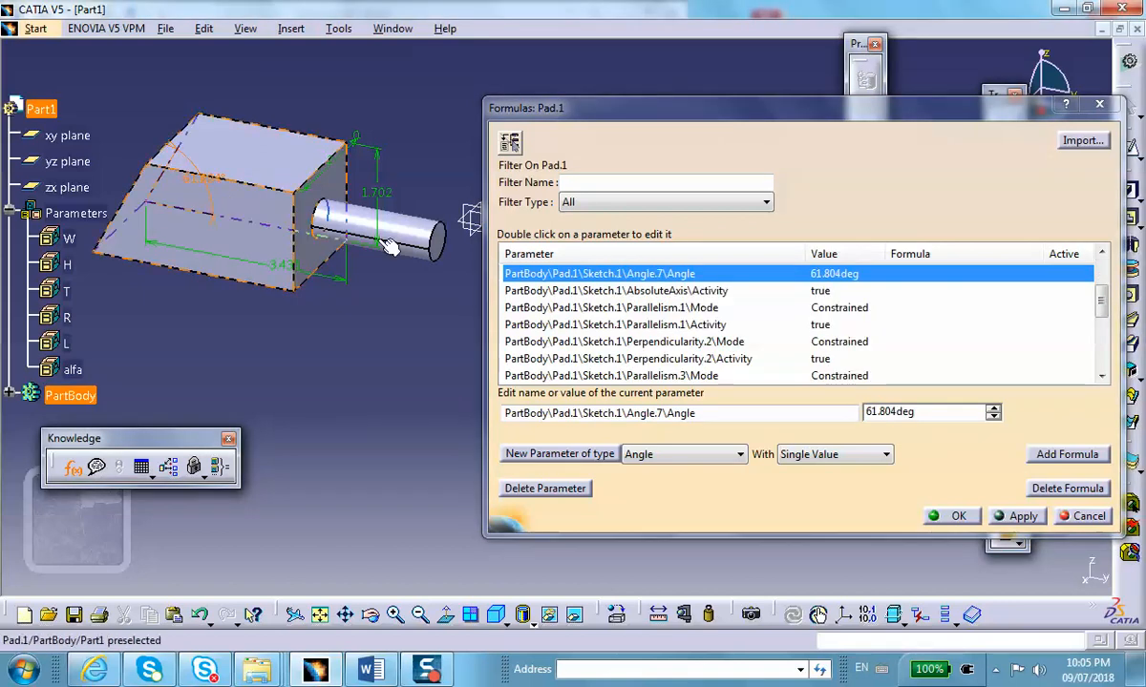
click(1067, 455)
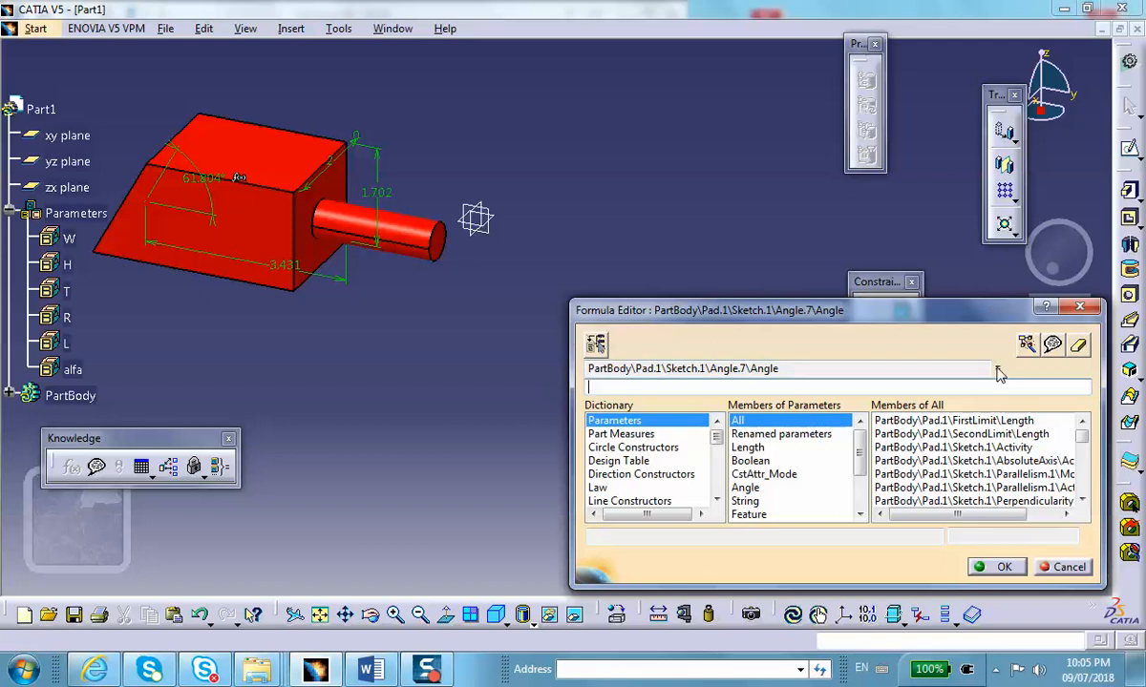
click(74, 370)
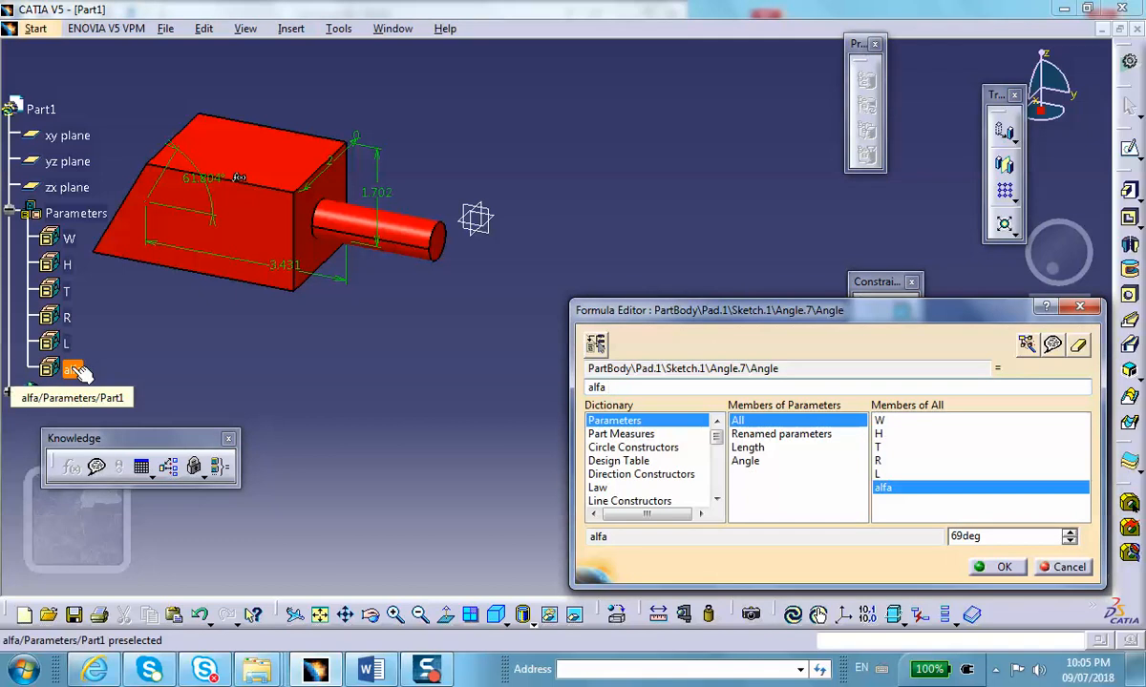
click(990, 569)
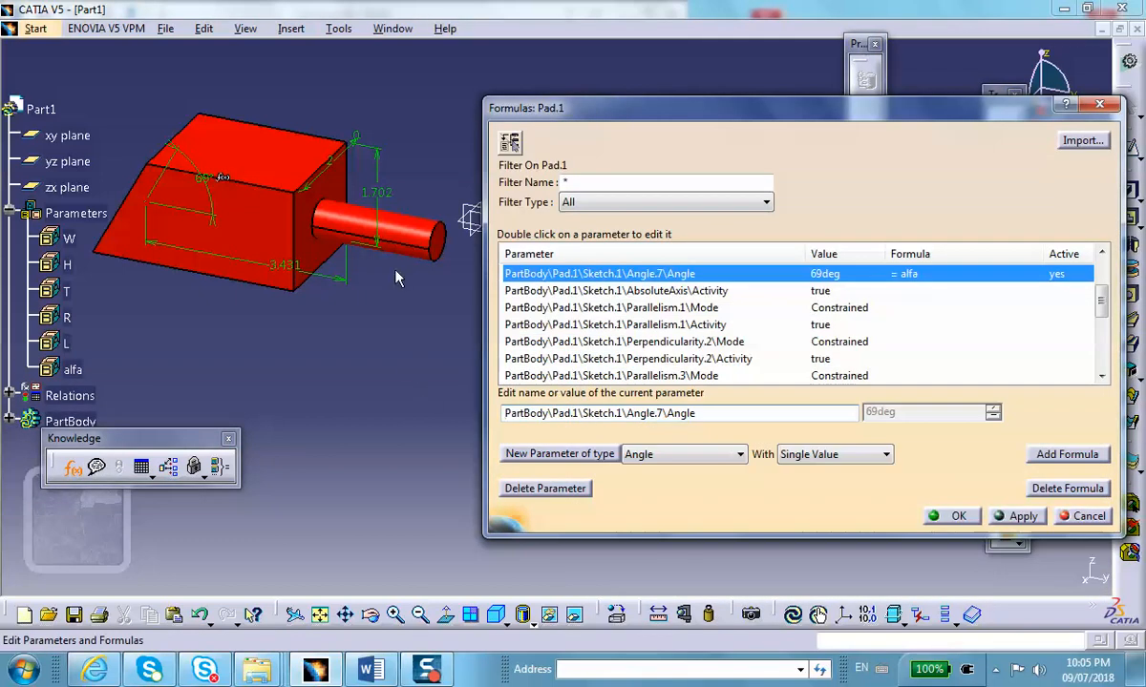
Add a formula that sets the block's pad length equal to the T parameter.
click(338, 158)
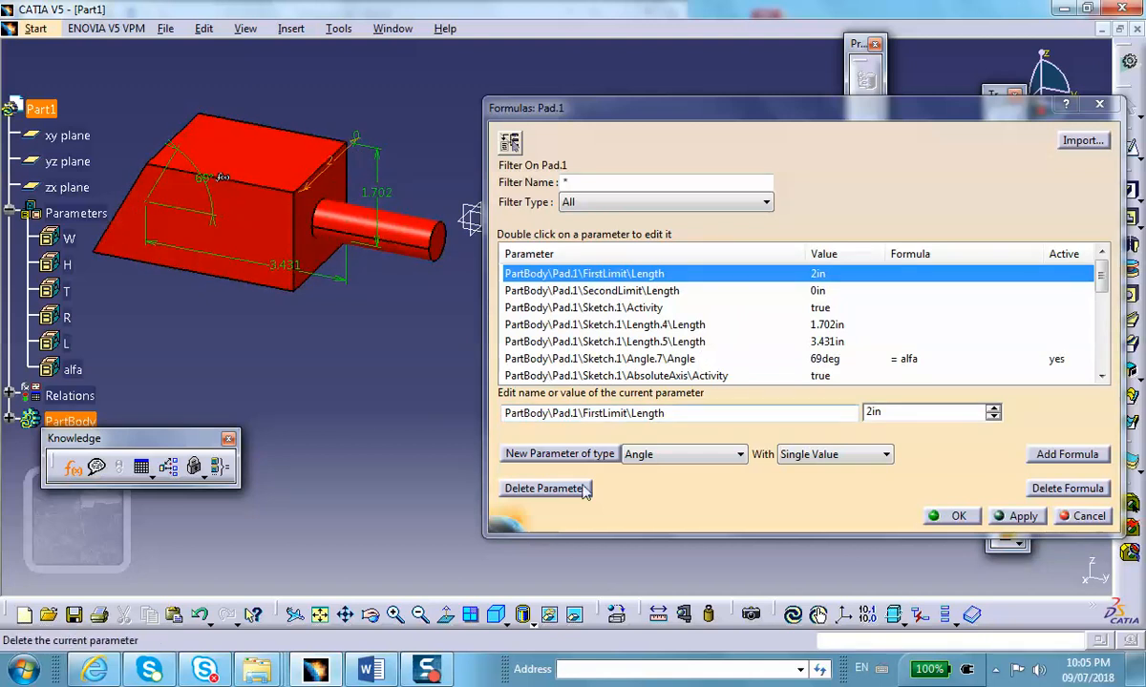
click(1066, 454)
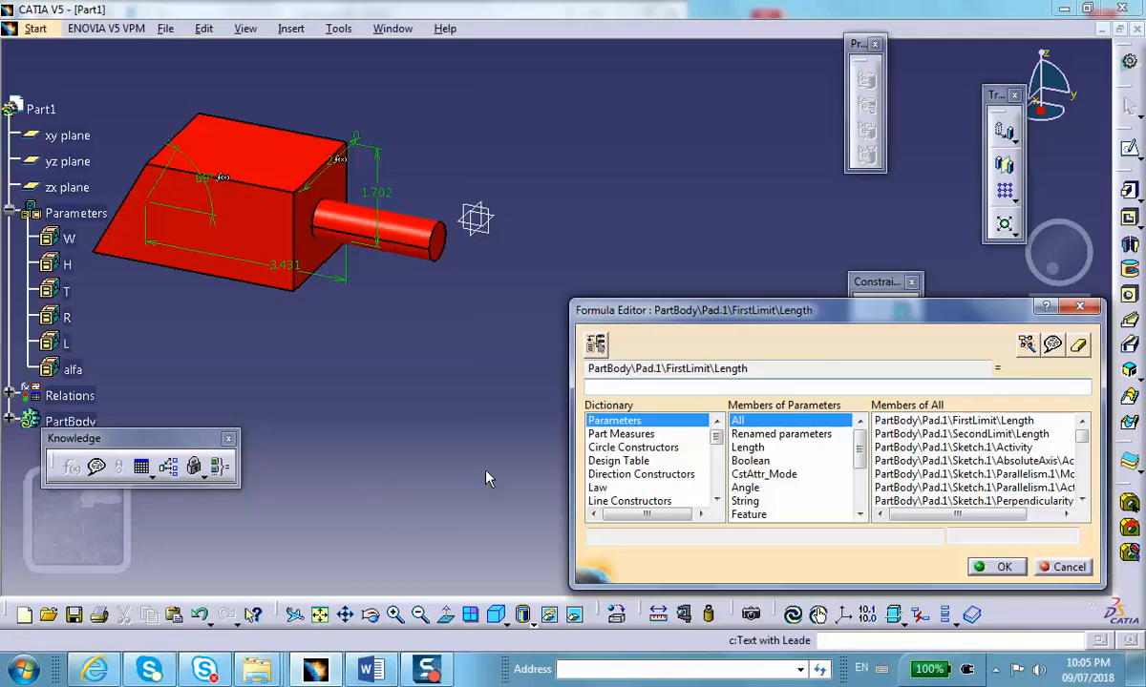
click(77, 301)
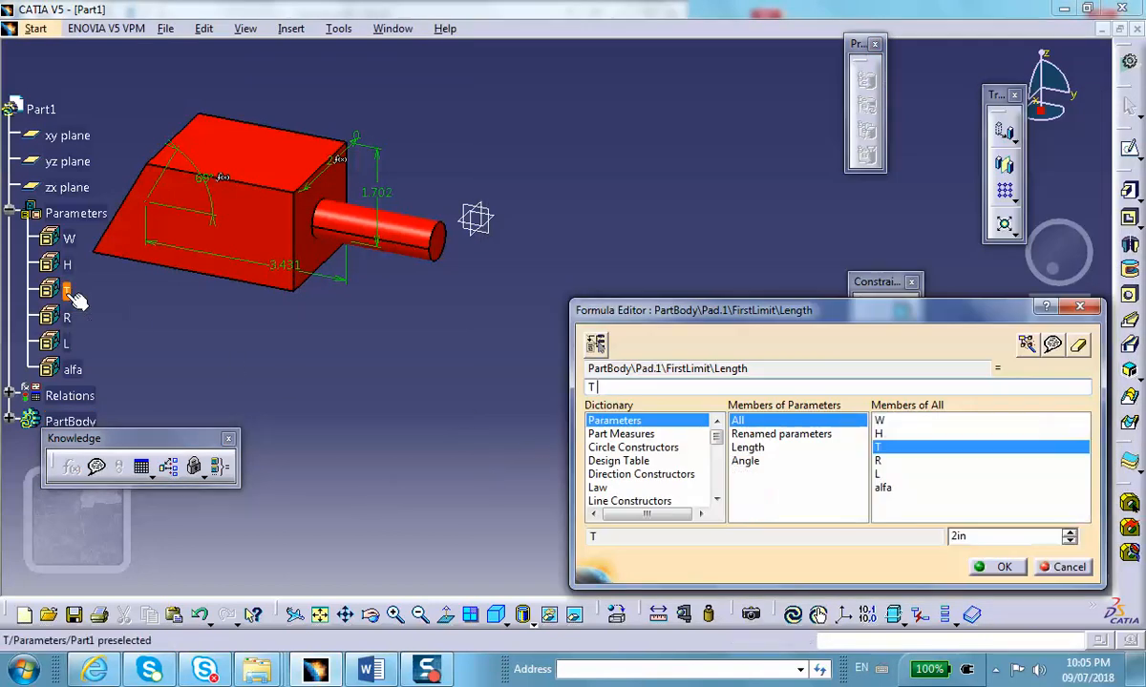
click(1003, 567)
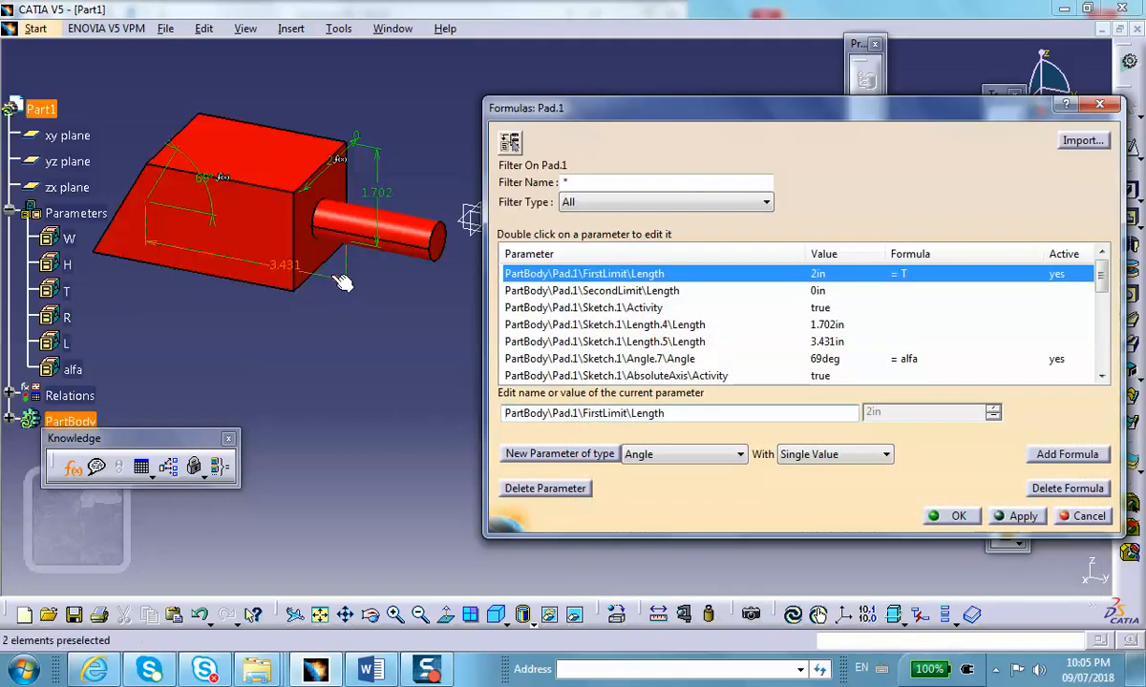
Add a formula that sets the block's base width dimension equal to the W parameter.
click(310, 264)
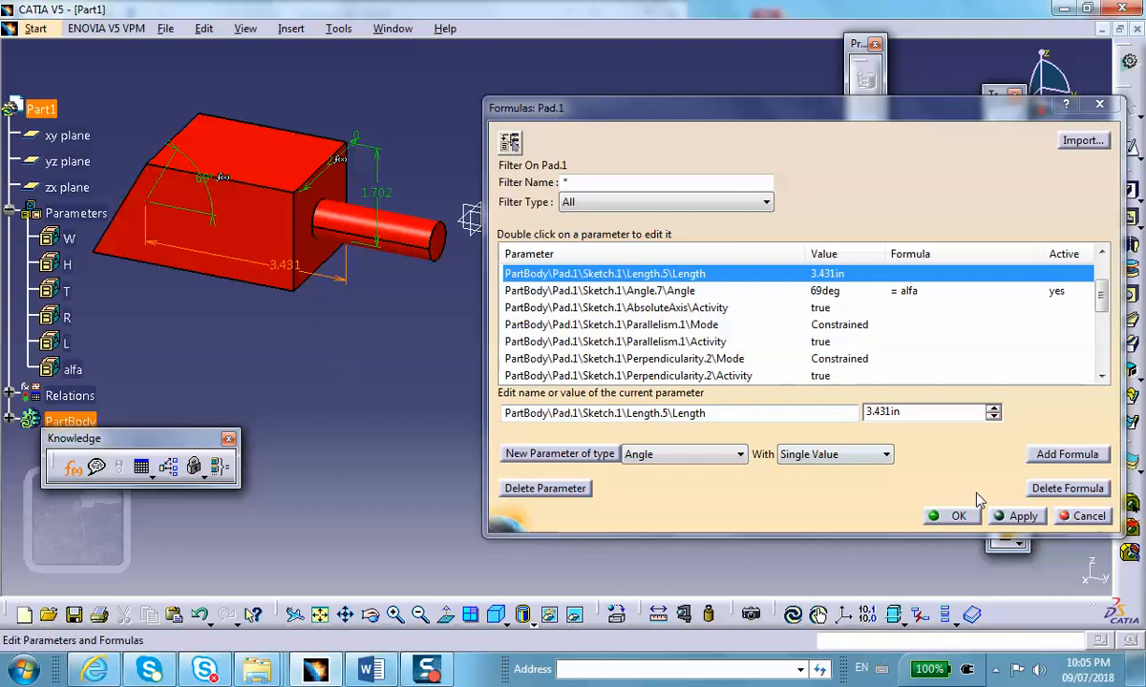
click(1064, 454)
click(71, 240)
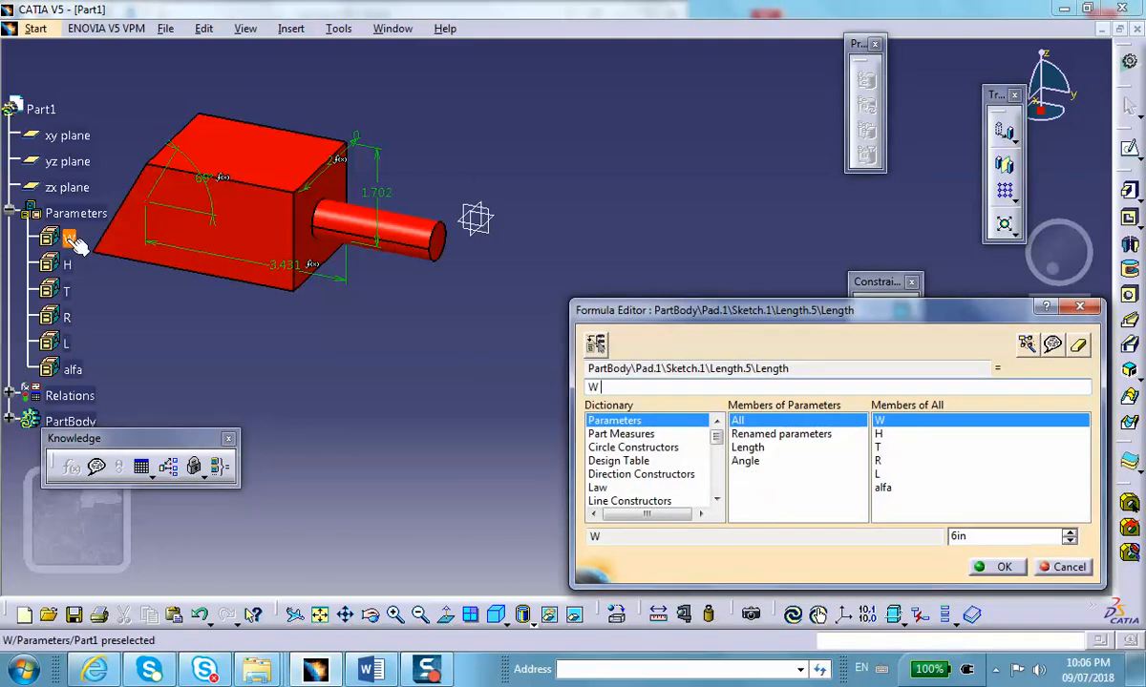
click(1002, 571)
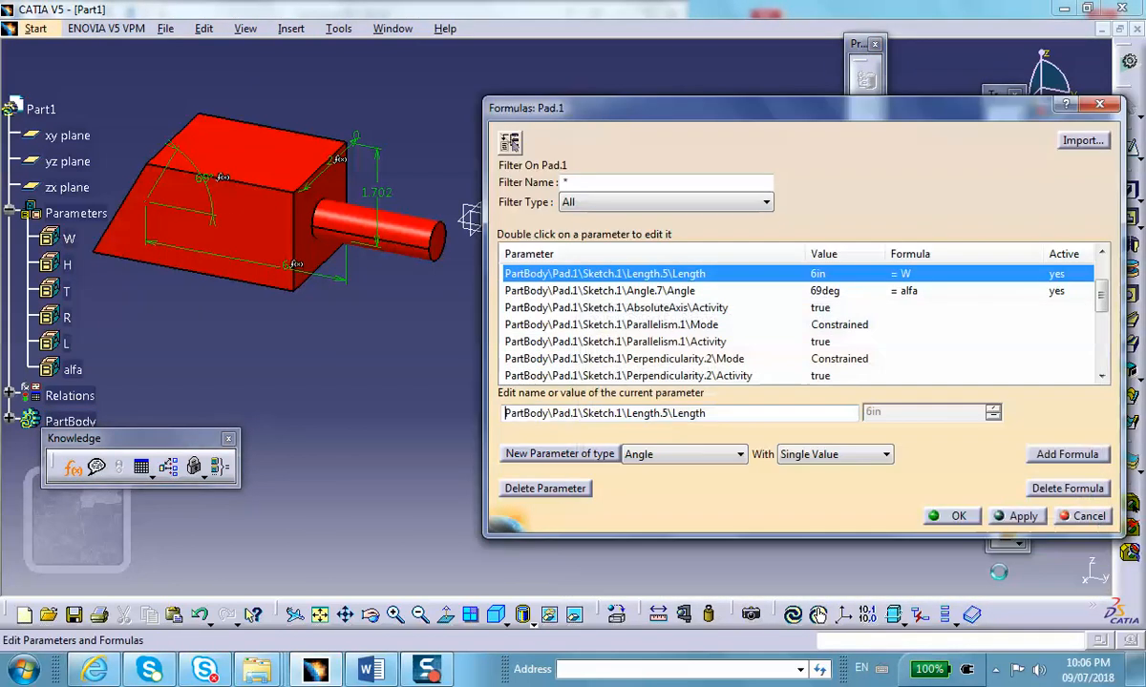
Add a formula that sets the block's height dimension equal to the H parameter.
click(377, 192)
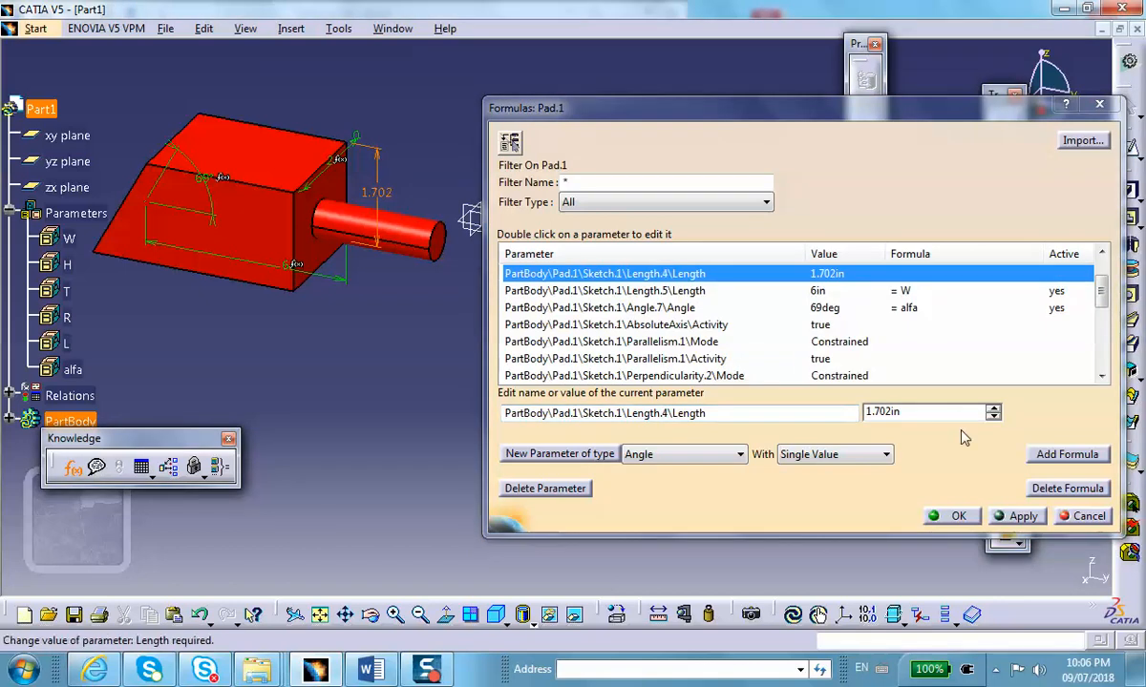
click(1060, 454)
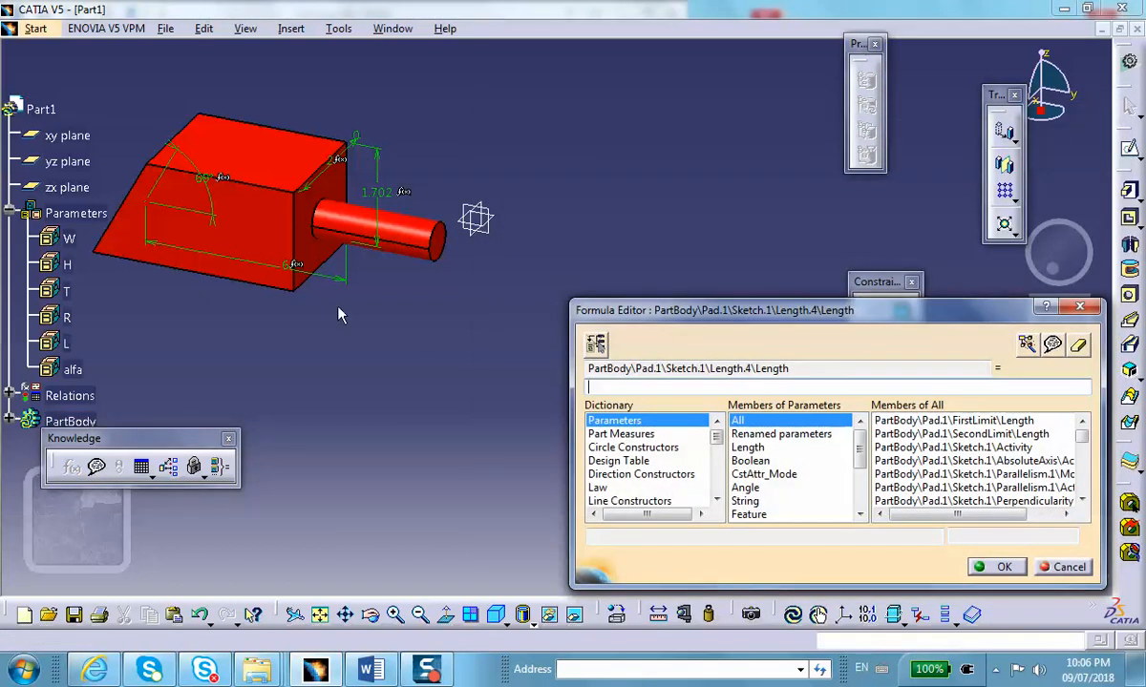
click(67, 265)
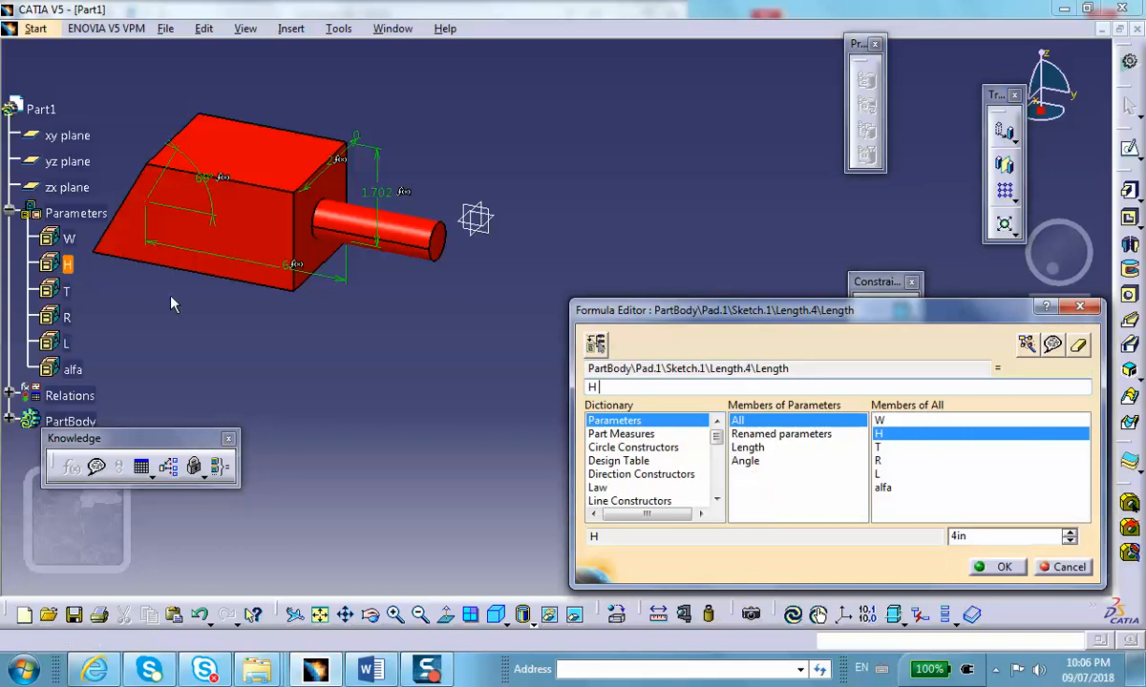
click(998, 567)
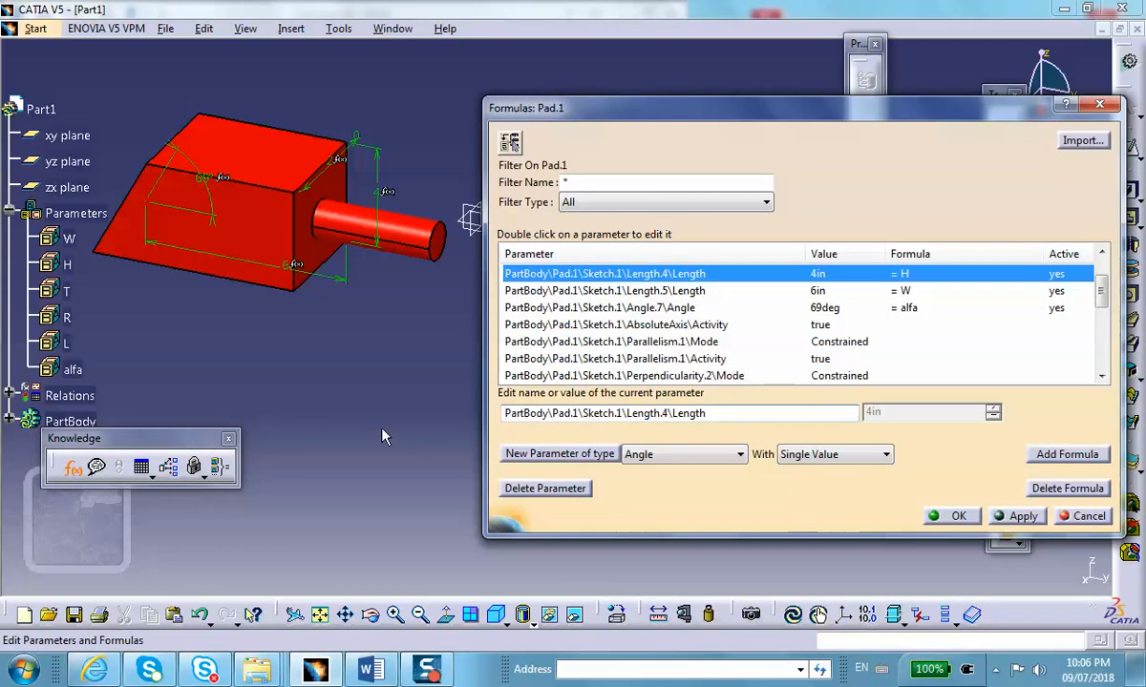
Move the Knowledge toolbar clear of the tree and expand the Relations branch to list the formulas.
drag(112, 446, 236, 511)
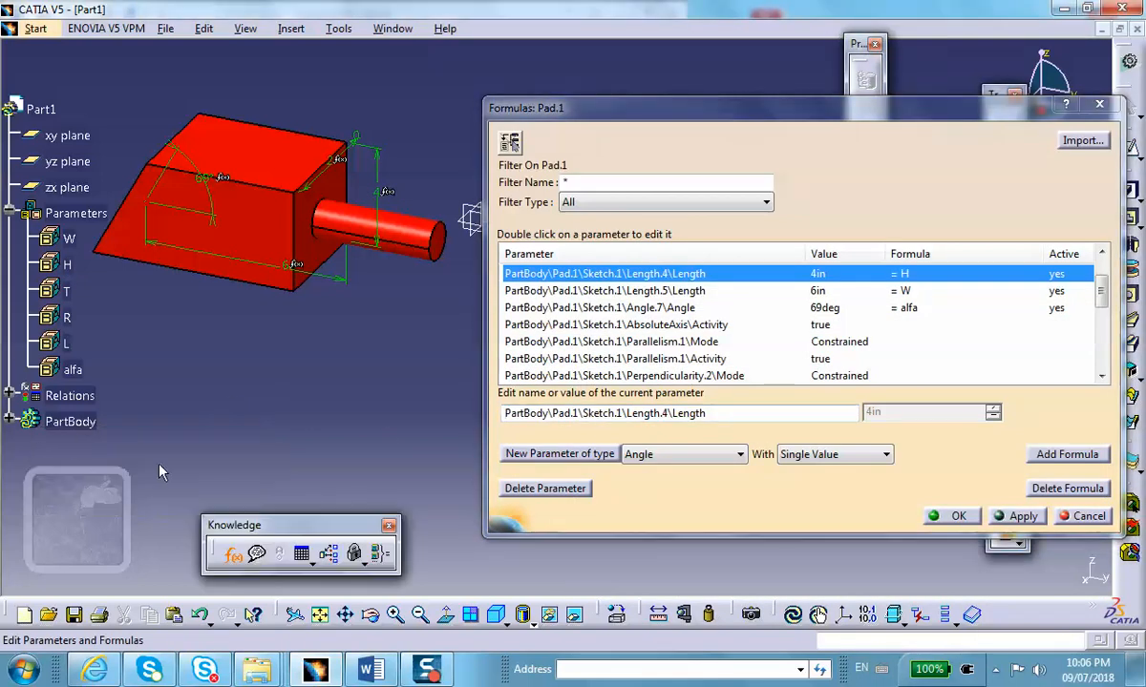
click(8, 396)
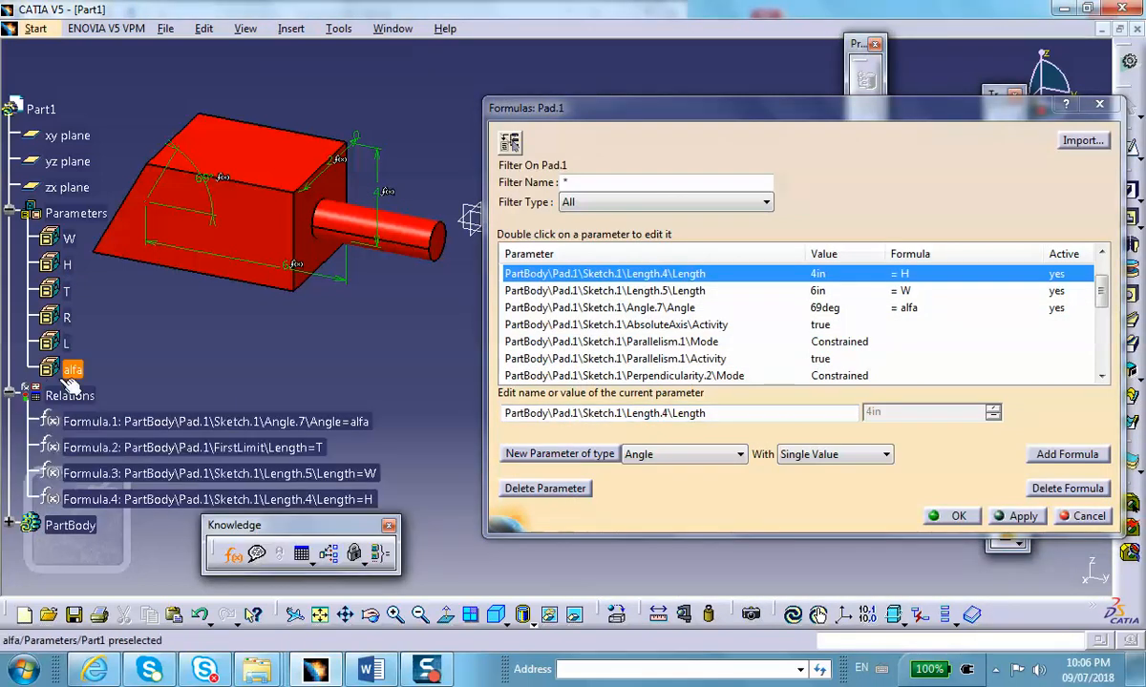
scroll(394, 349, up, 1)
middle_drag(394, 358, 396, 340)
scroll(401, 339, down, 1)
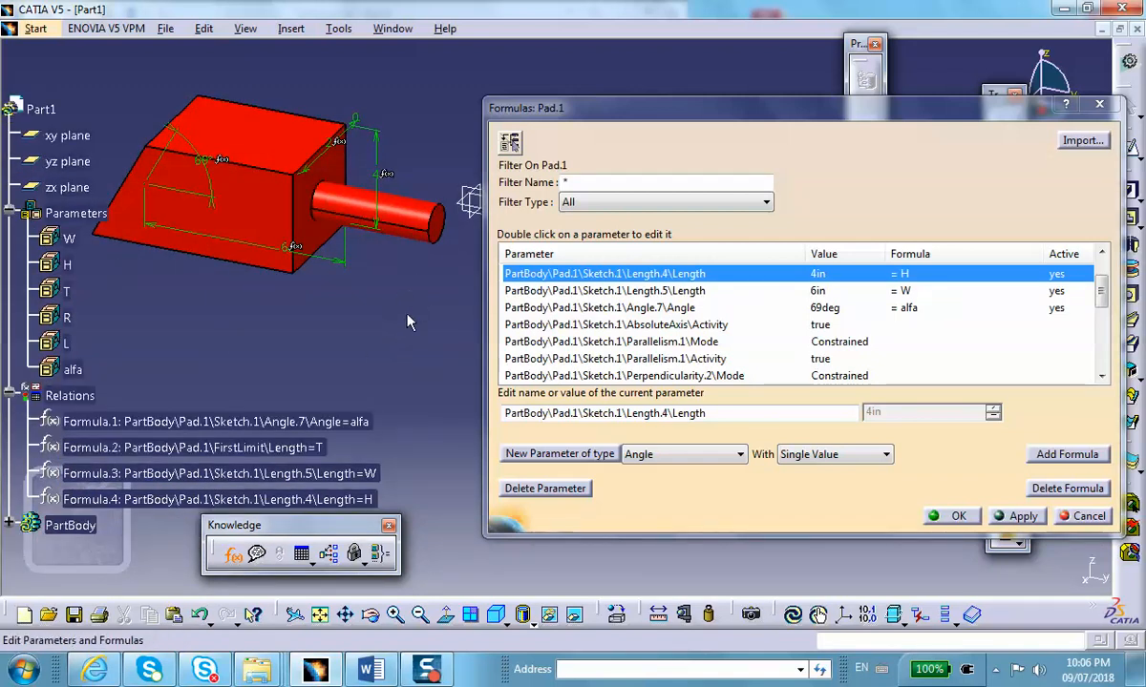
Display the cylindrical rod's dimensions and add a formula that sets its radius equal to the R parameter.
click(396, 221)
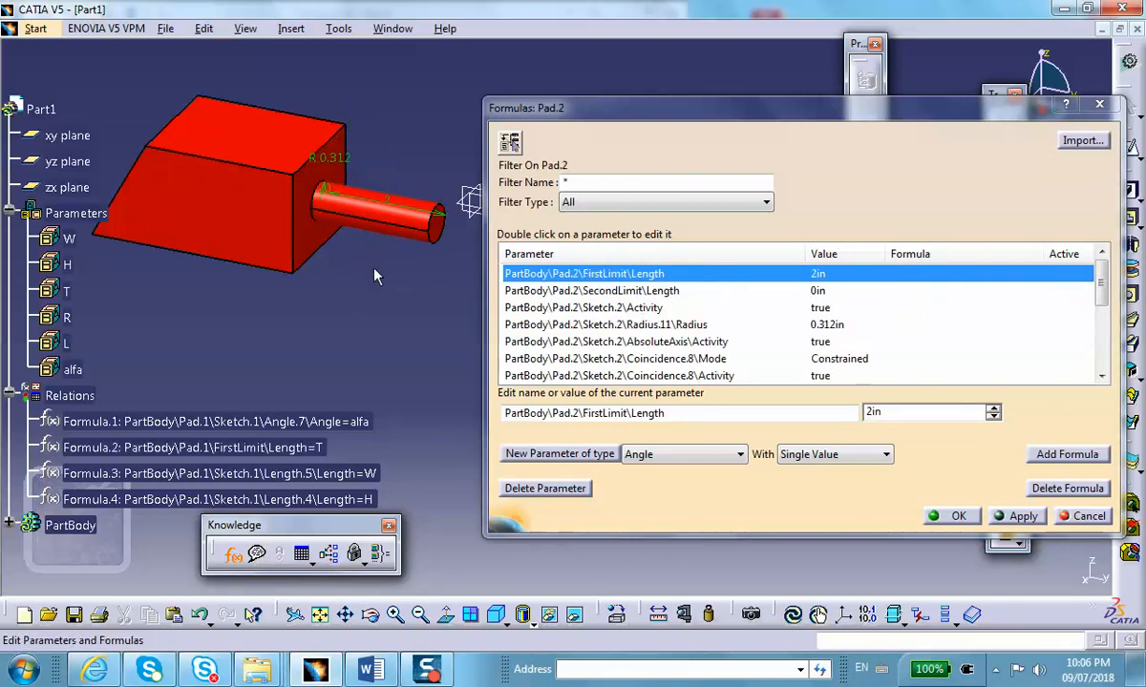
click(351, 167)
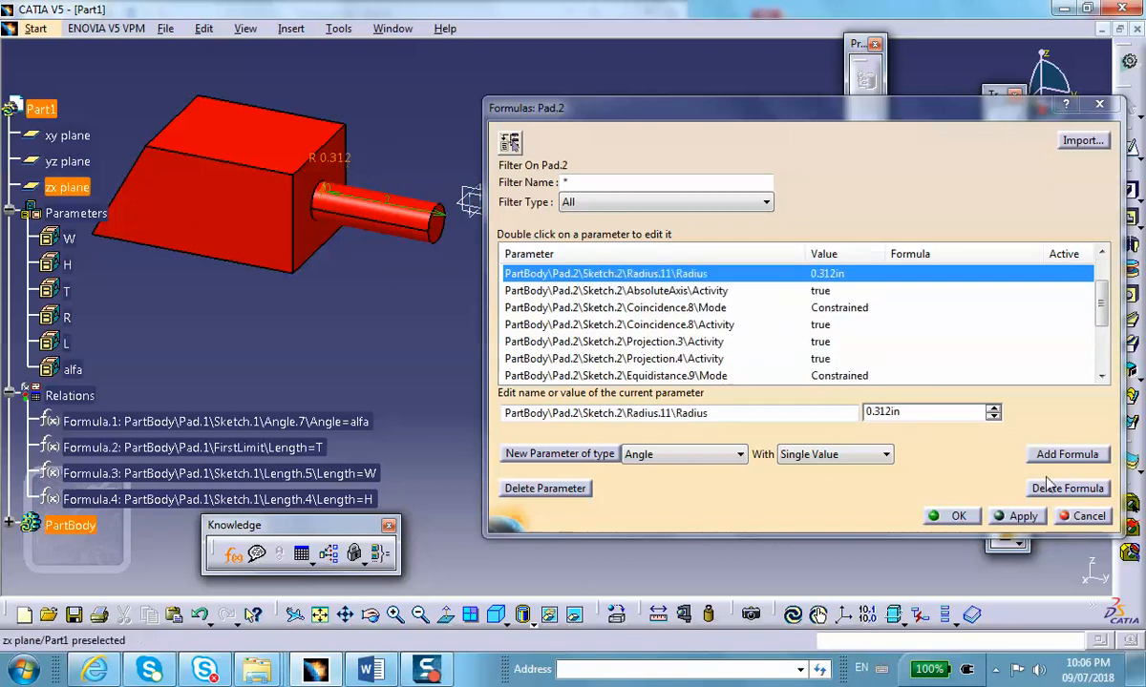
click(1065, 454)
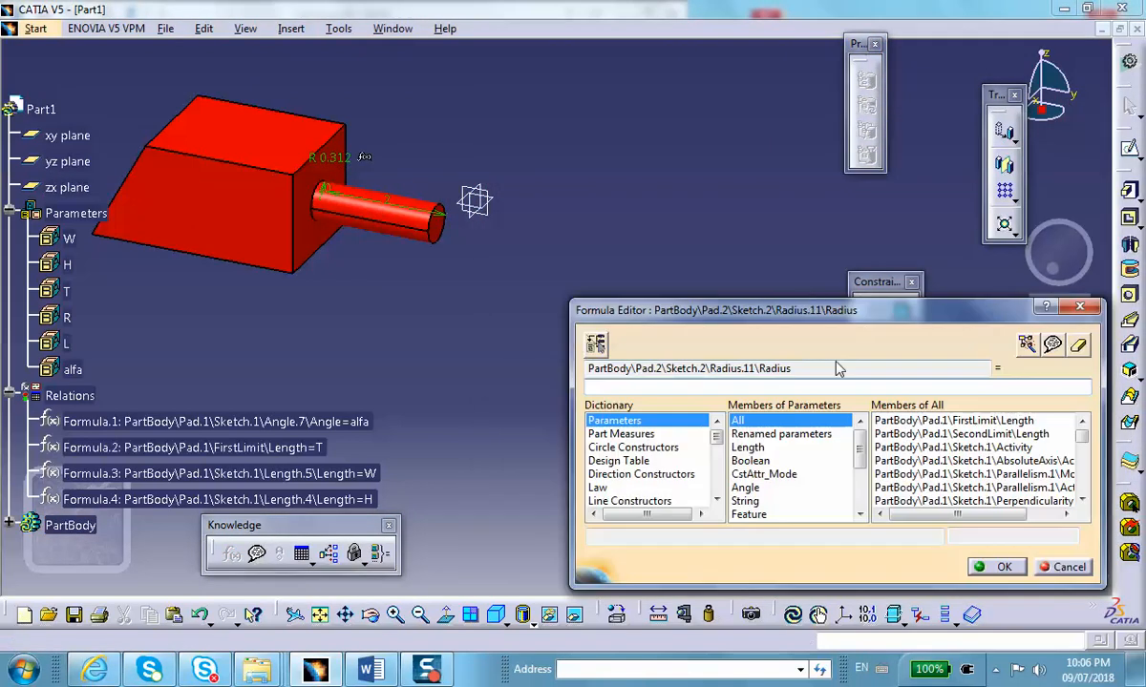
click(62, 315)
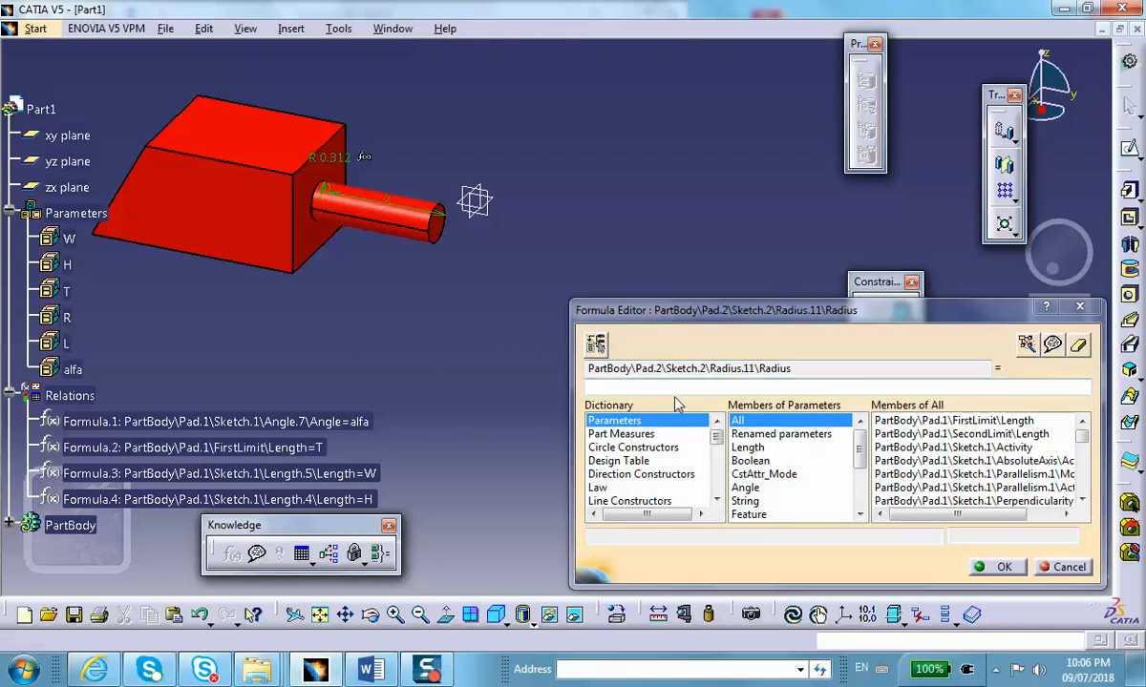
click(632, 385)
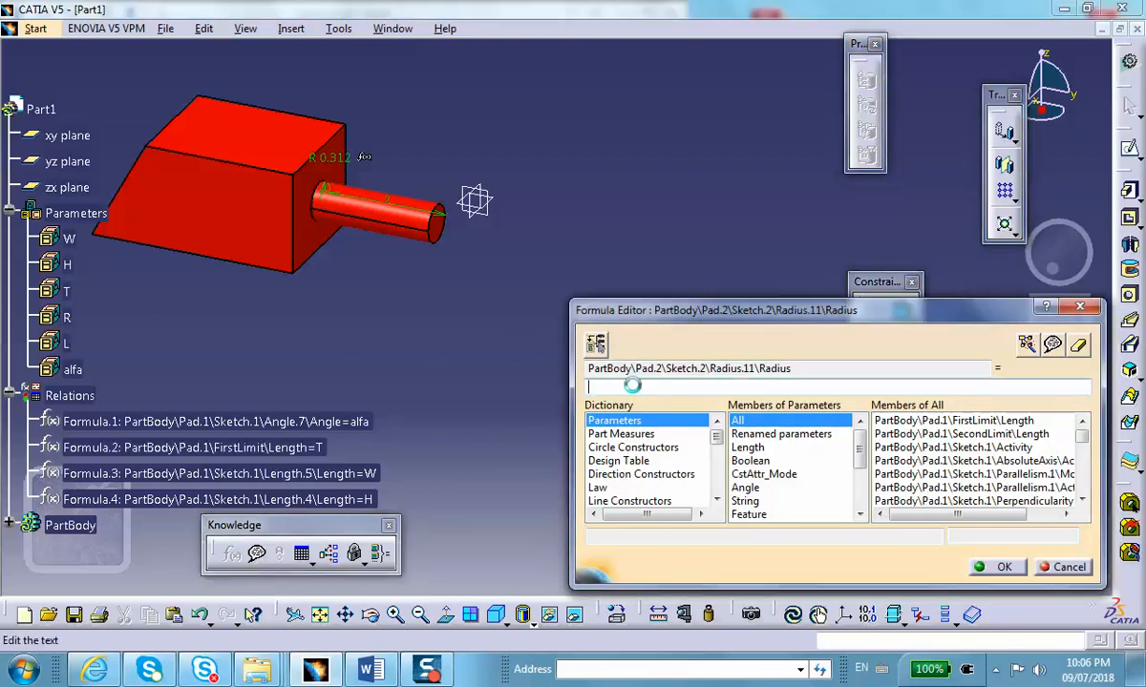
click(65, 318)
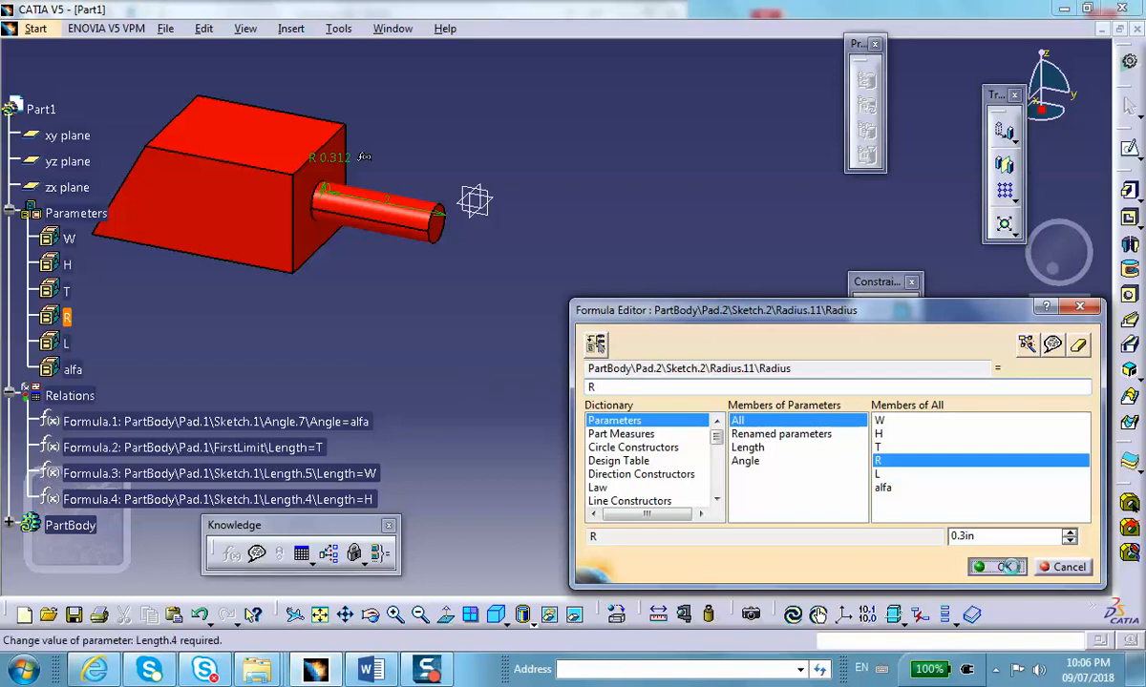
click(1002, 567)
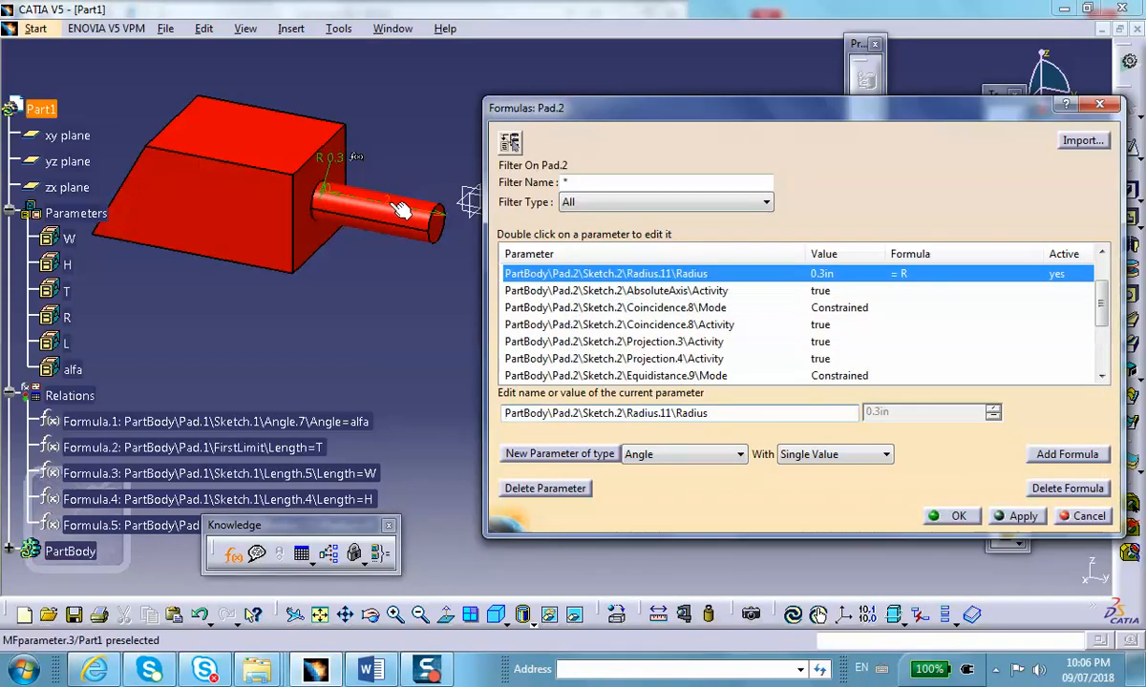
Add a formula that sets the rod's pad length equal to the L parameter, and close the formulas editor.
click(397, 216)
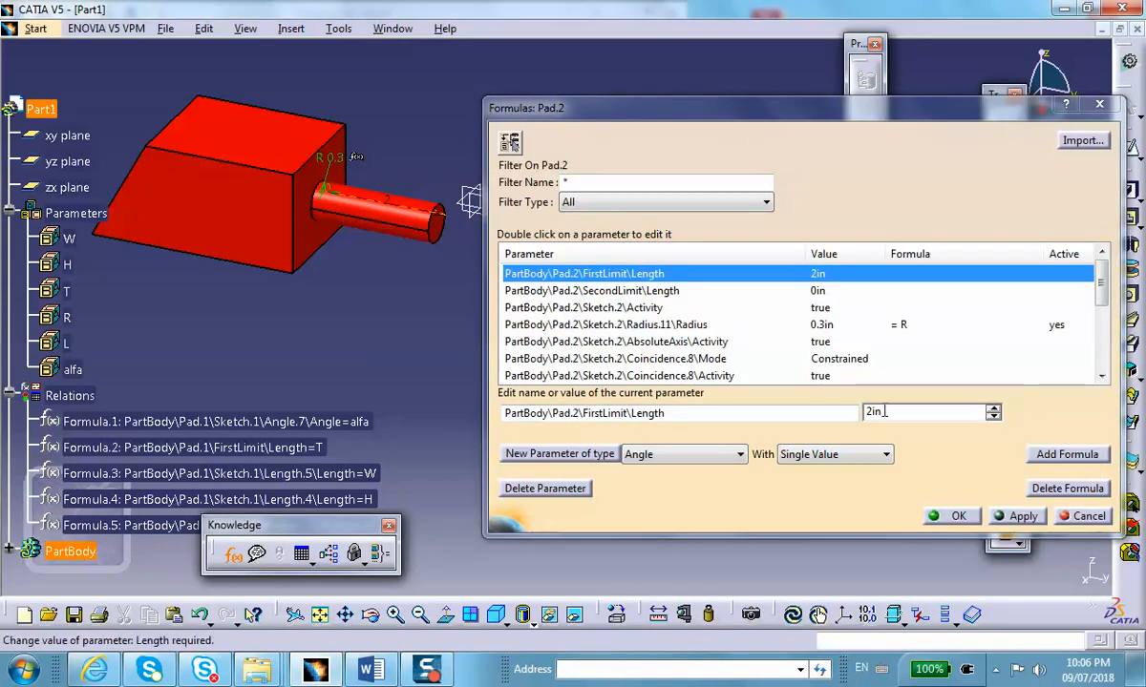
click(1062, 455)
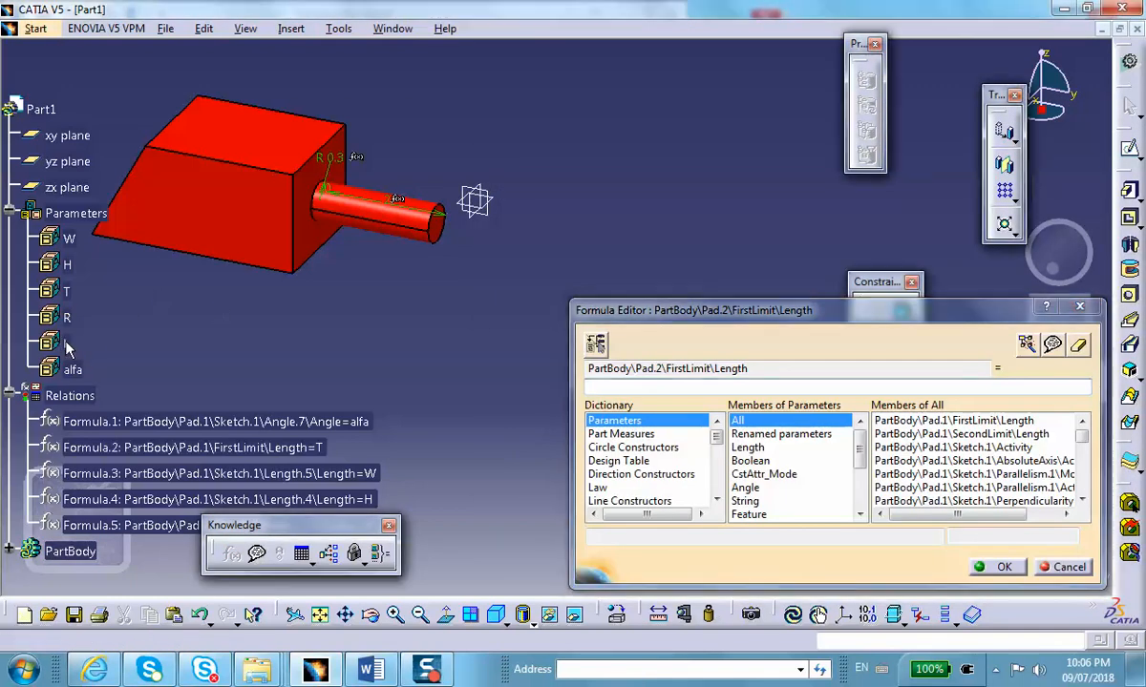
click(63, 344)
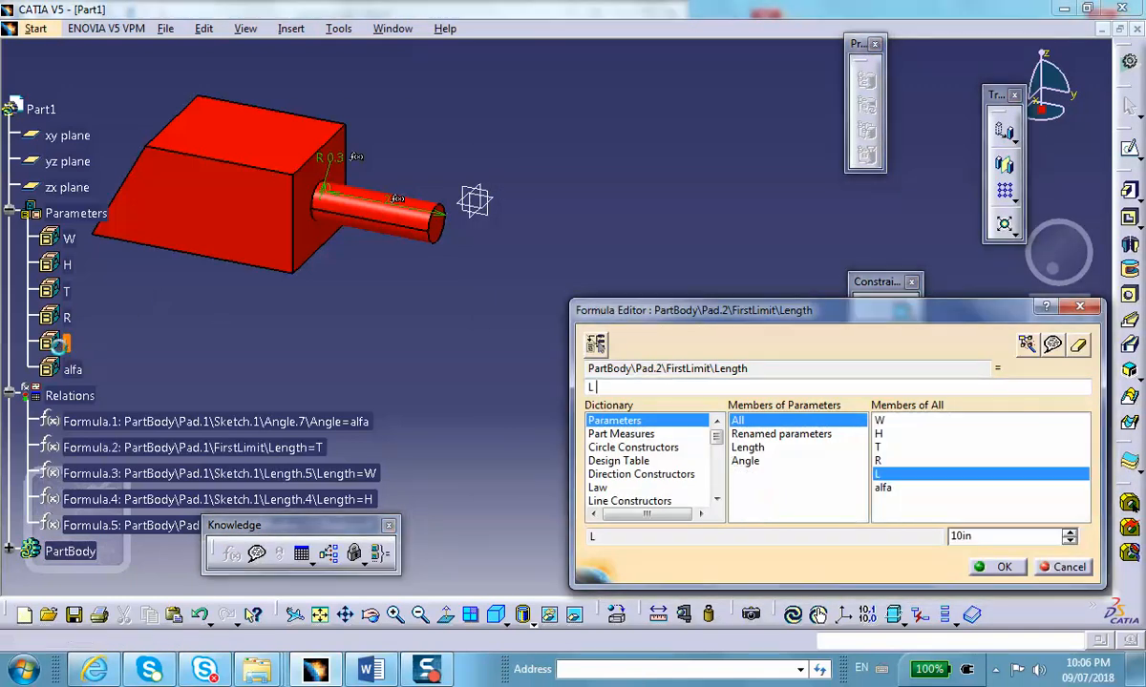
click(1006, 565)
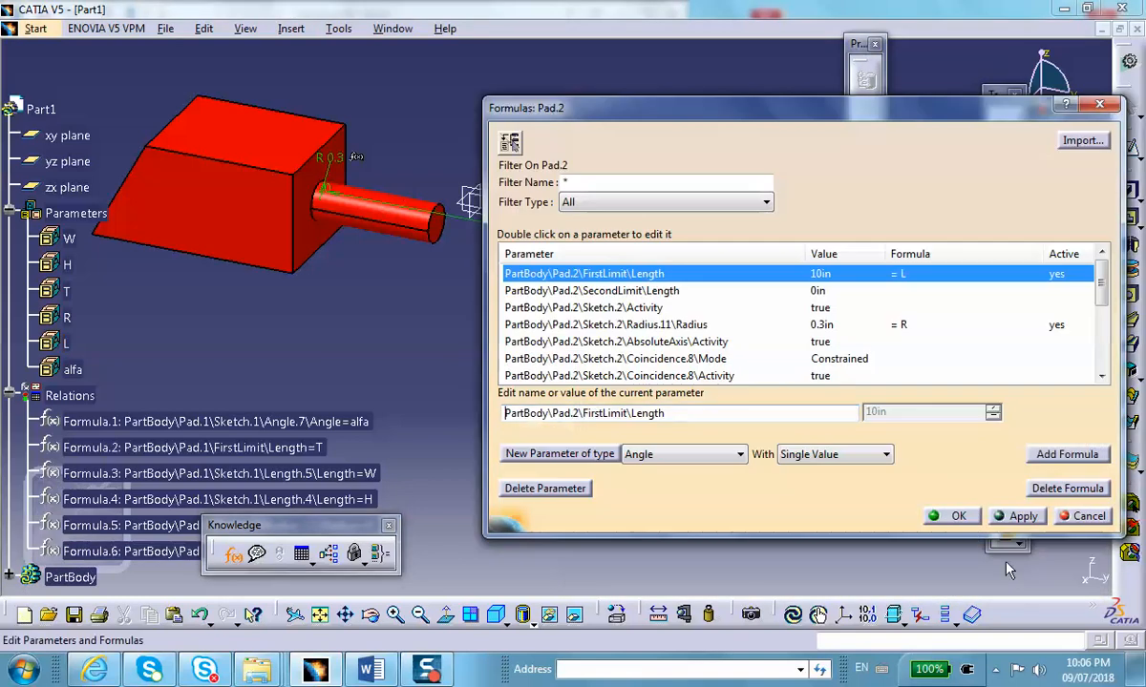
click(958, 516)
Examine the updated block and rod together with the parameters and relations listed in the tree.
middle_drag(583, 328, 611, 468)
scroll(548, 395, down, 1)
middle_drag(418, 327, 474, 294)
click(465, 267)
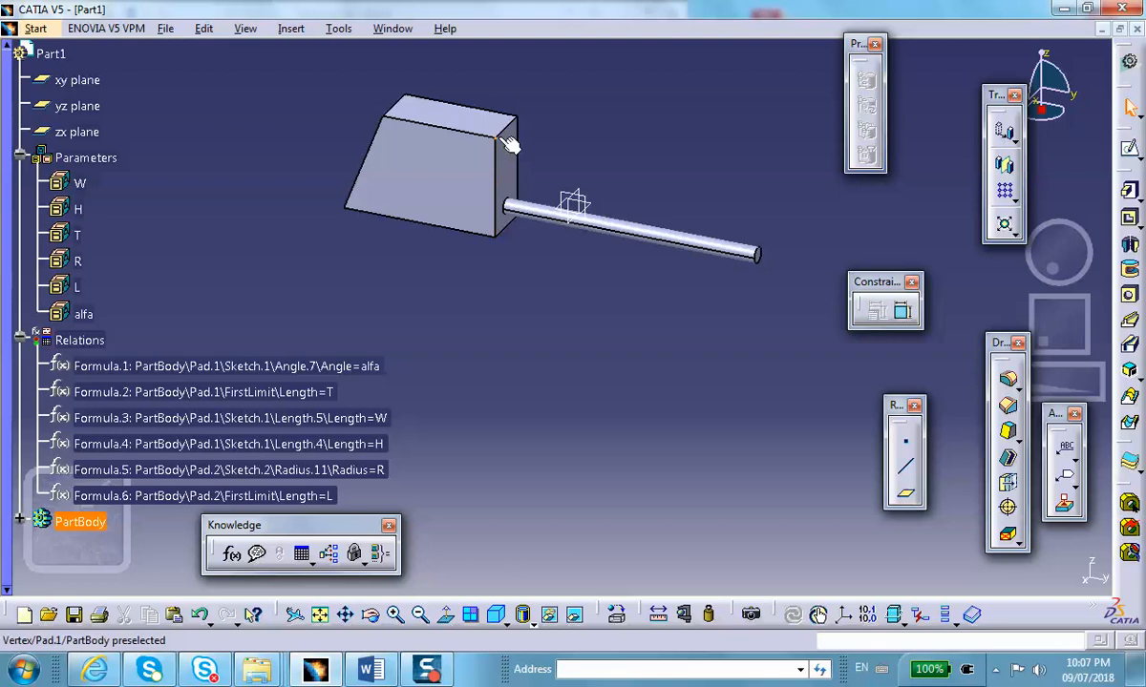
scroll(351, 253, down, 2)
scroll(351, 259, down, 2)
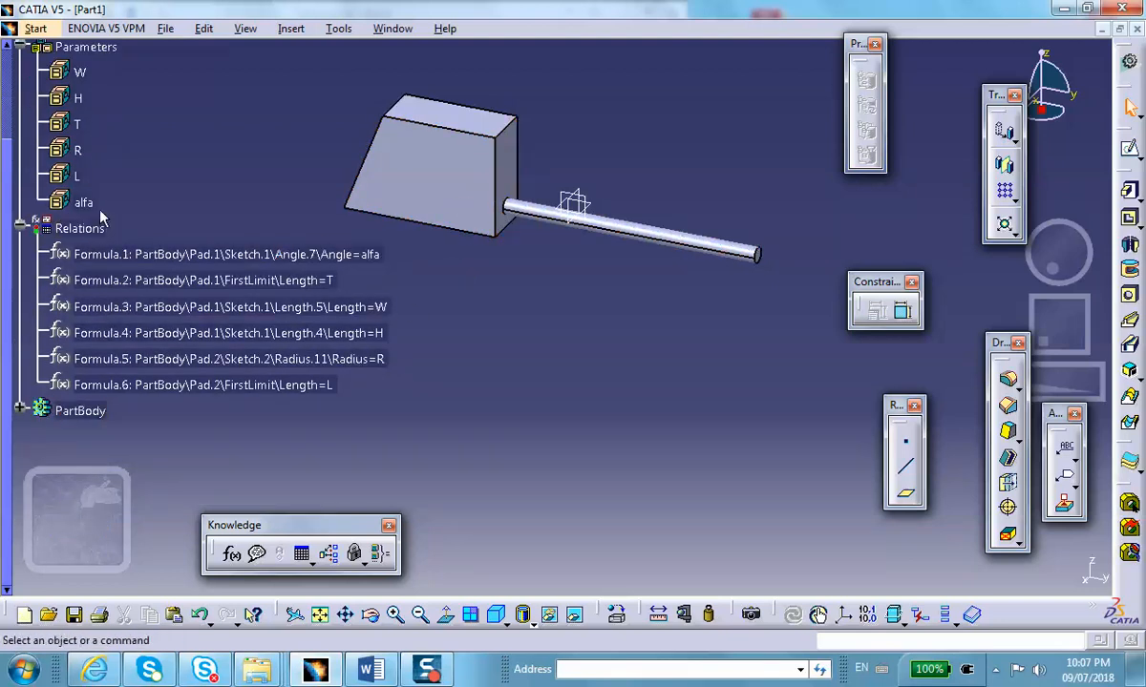
scroll(109, 154, up, 4)
scroll(82, 179, up, 2)
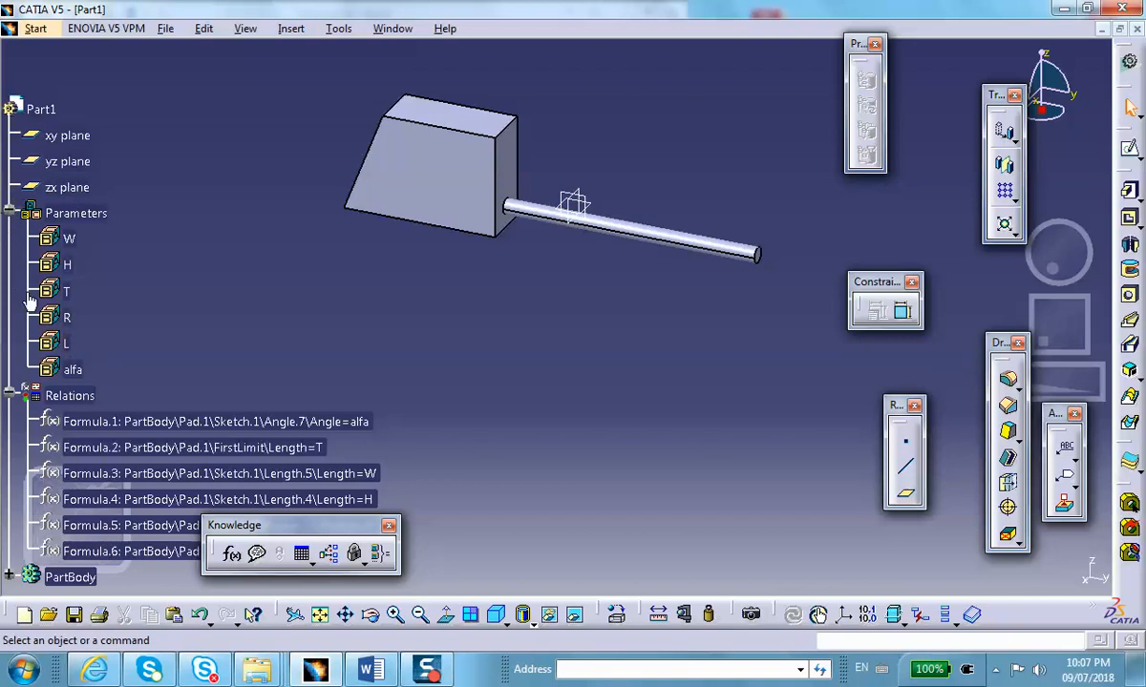
scroll(38, 238, down, 8)
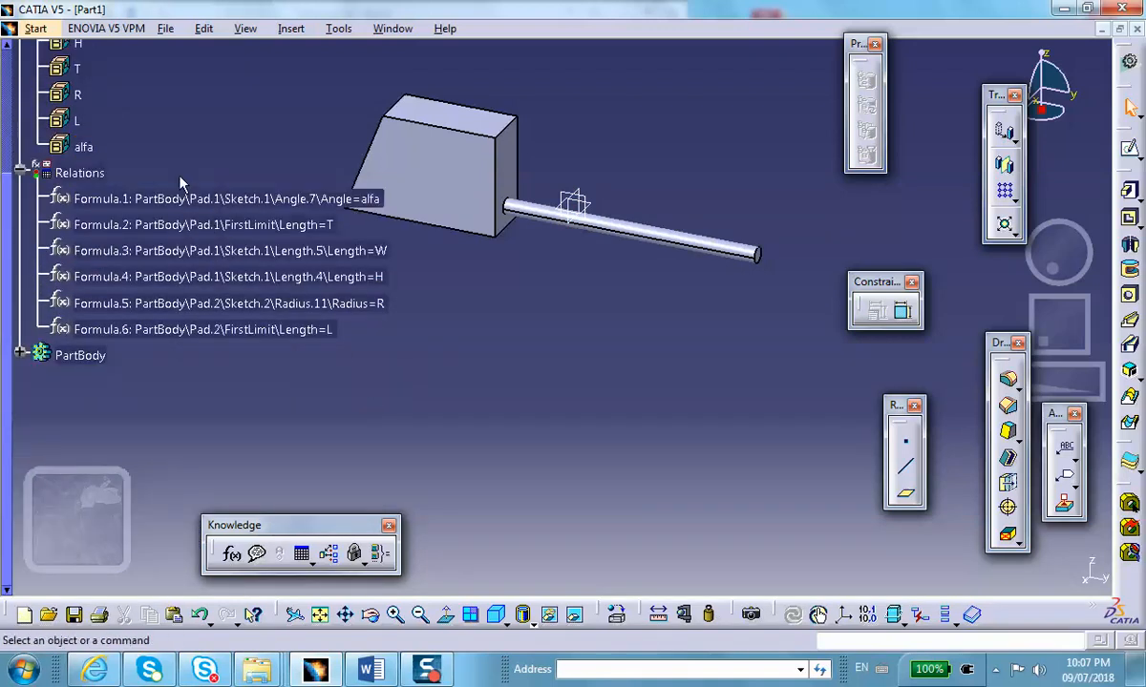
scroll(160, 151, up, 2)
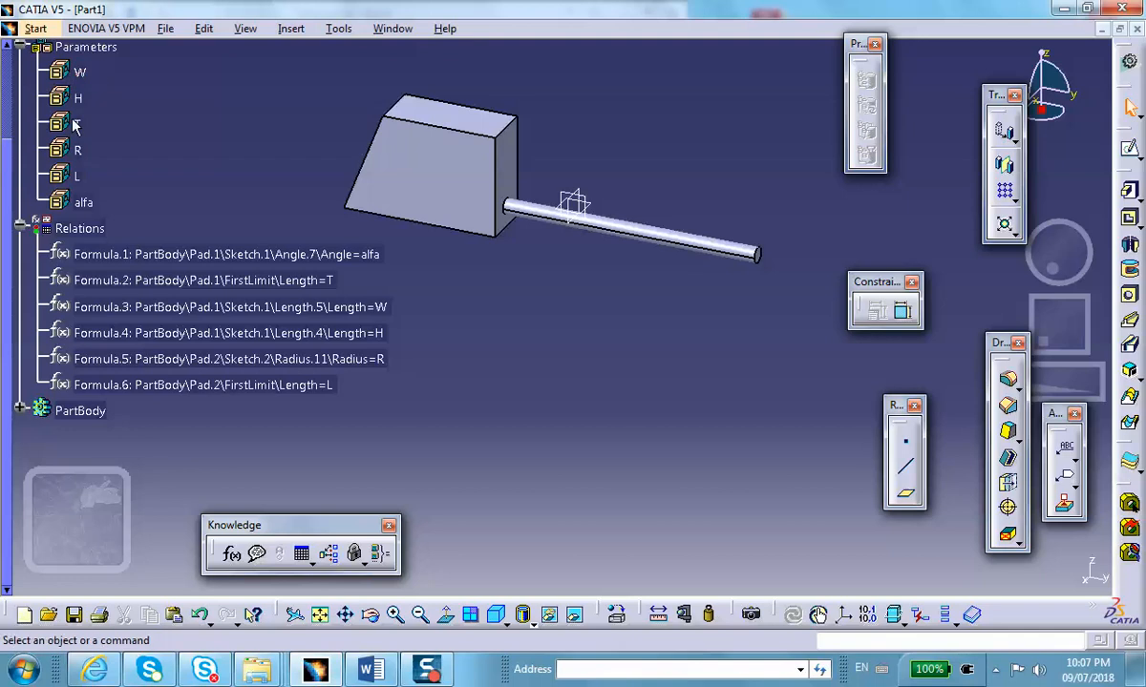
Set the alfa parameter to 90 degrees to test the angle of the block's slanted side.
double_click(84, 202)
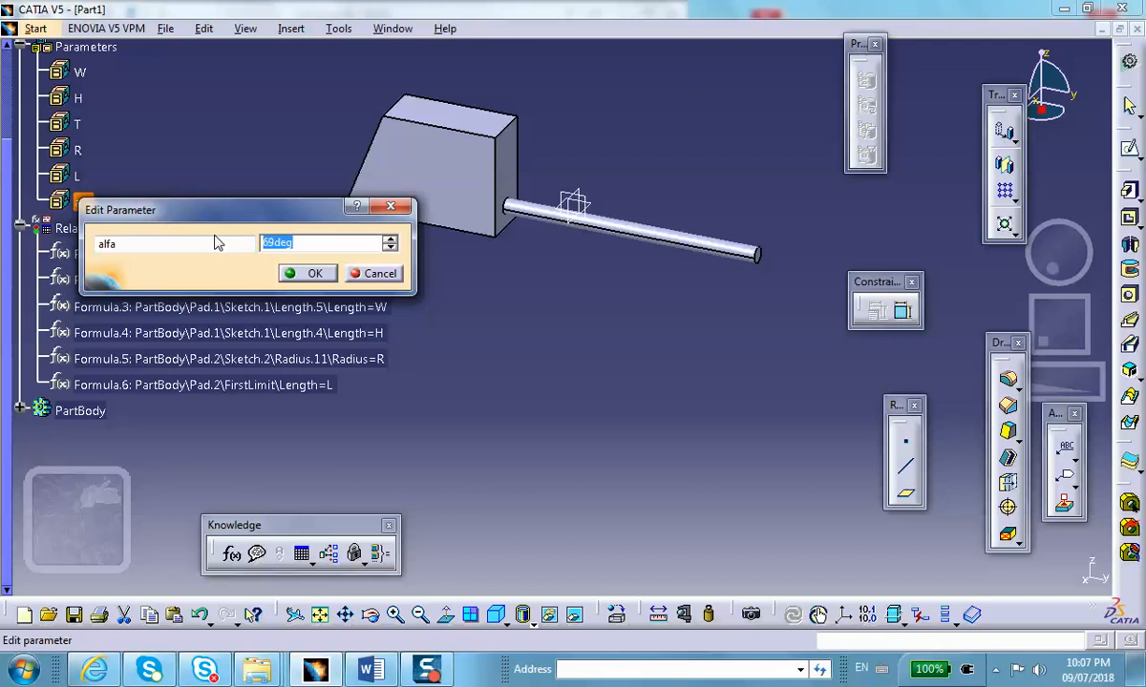
text(90)
click(306, 273)
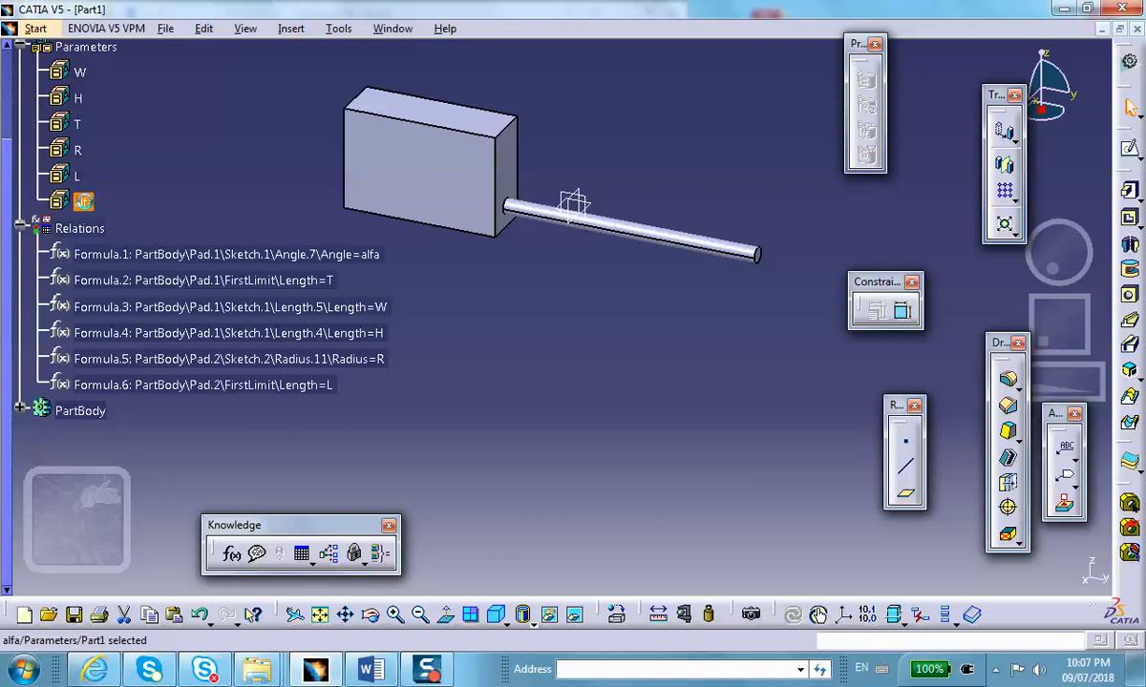
Set the alfa parameter to 45 degrees to change the slope of the block's slanted side.
double_click(92, 203)
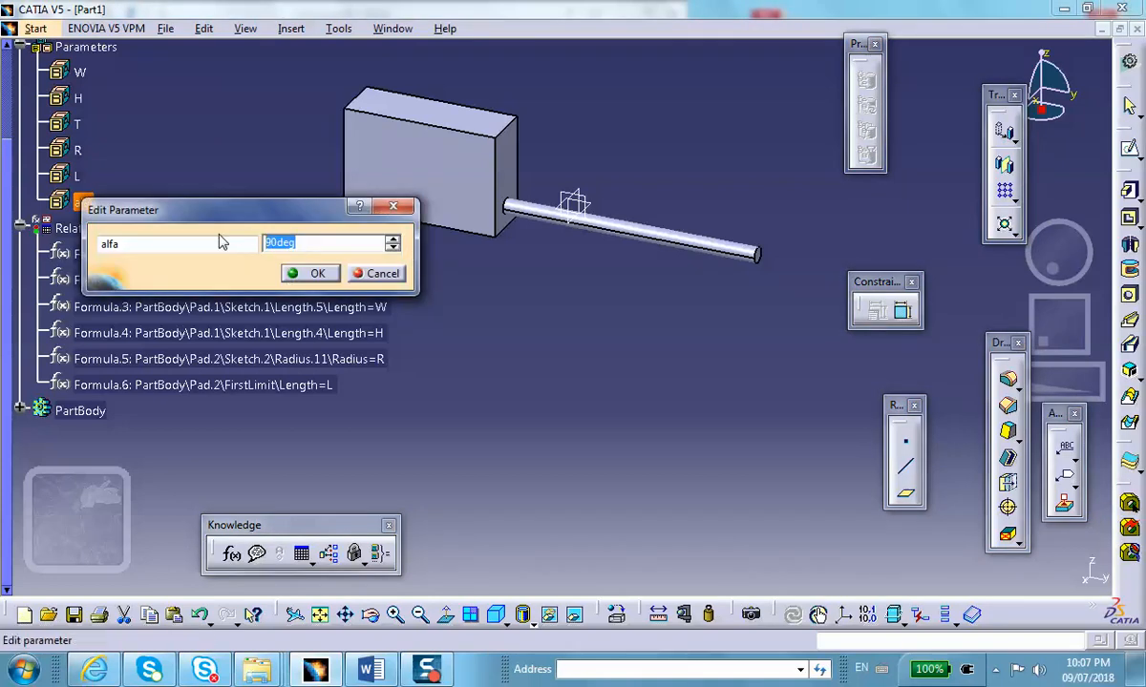
text(45)
click(303, 277)
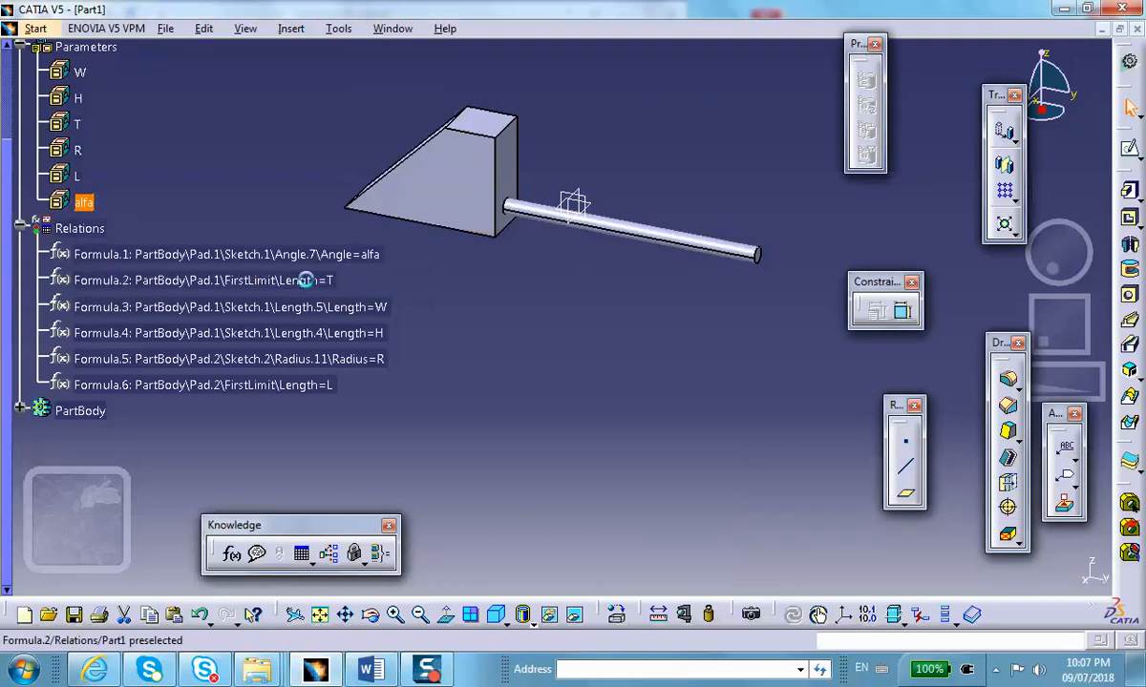
Increase the L parameter to lengthen the rod, and set the R parameter to 0.1 in to thin it.
double_click(76, 176)
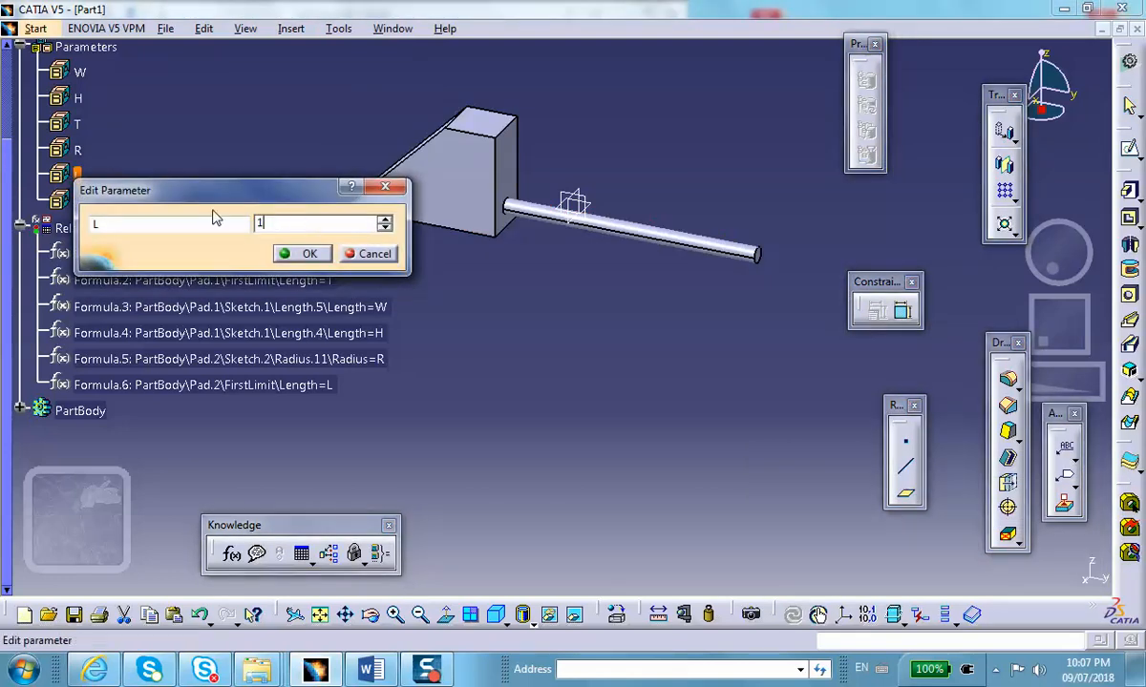
click(310, 255)
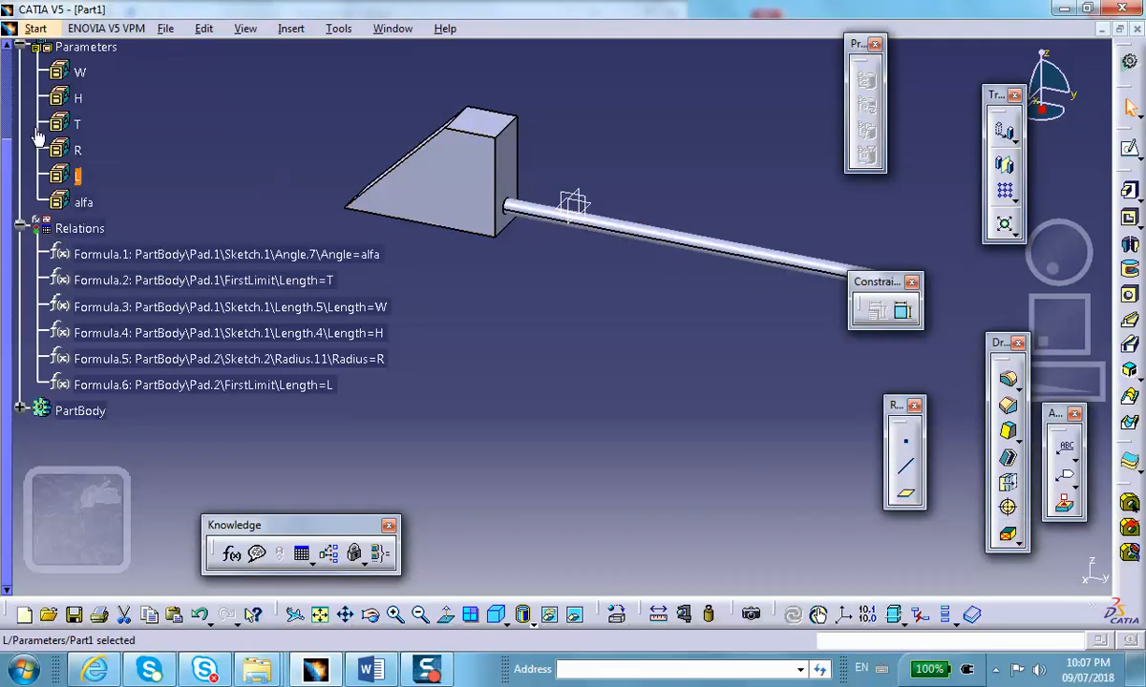
double_click(78, 151)
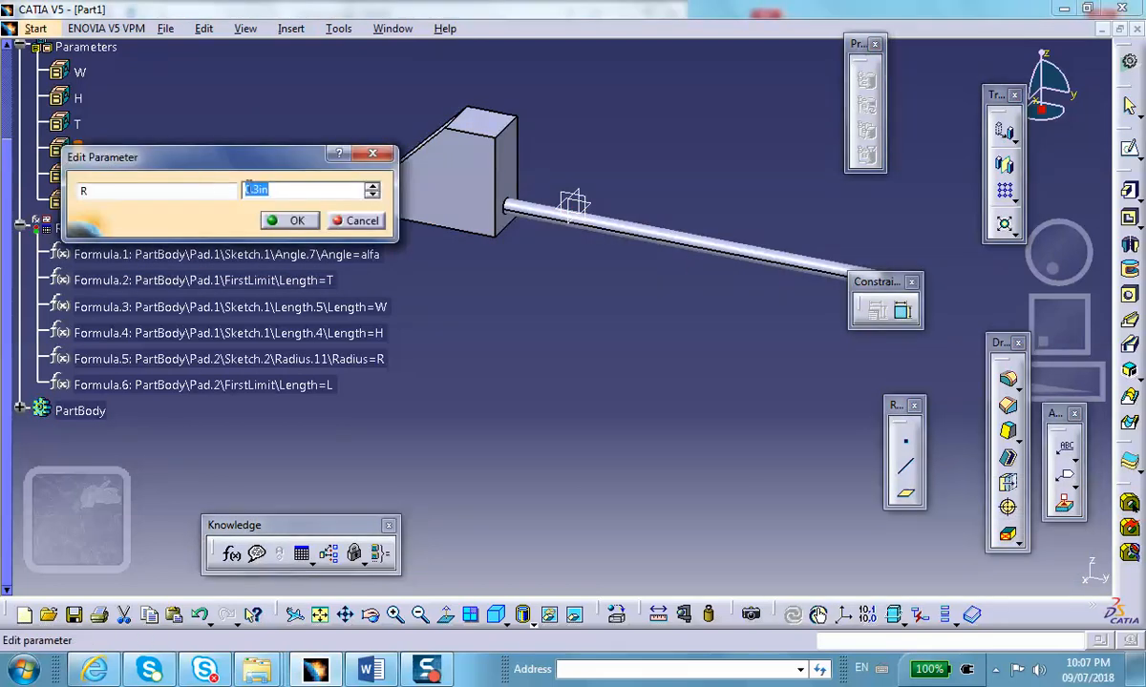
drag(288, 193, 227, 184)
text(.1)
click(297, 221)
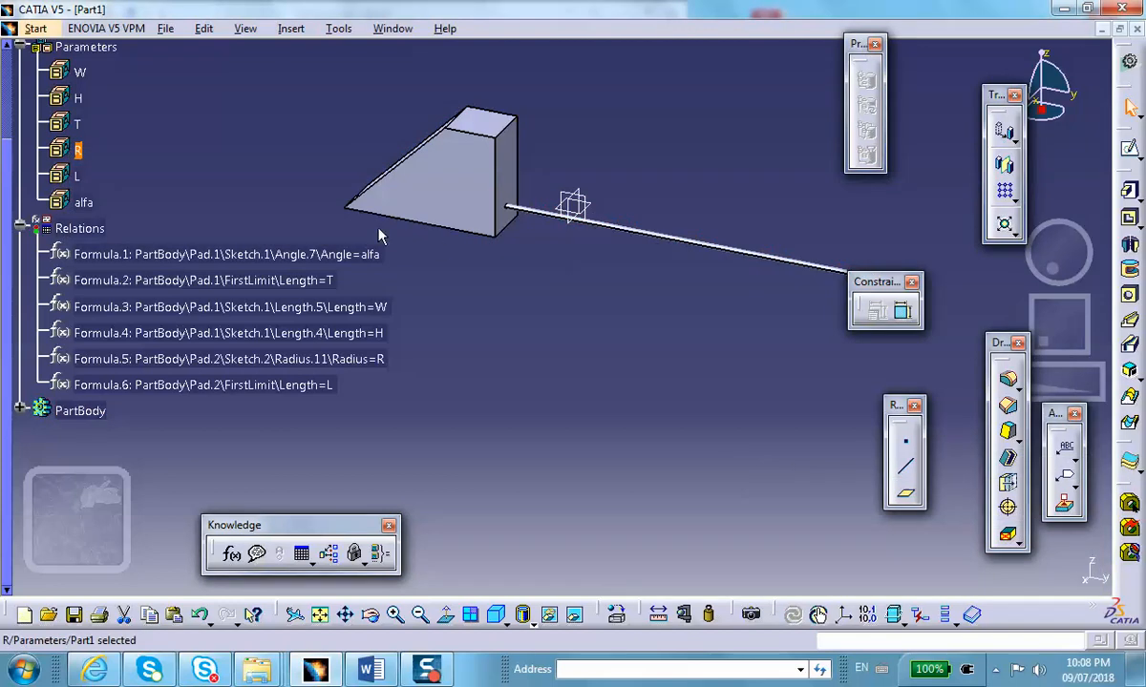
Set the T parameter to 3 in to make the block thicker.
double_click(72, 121)
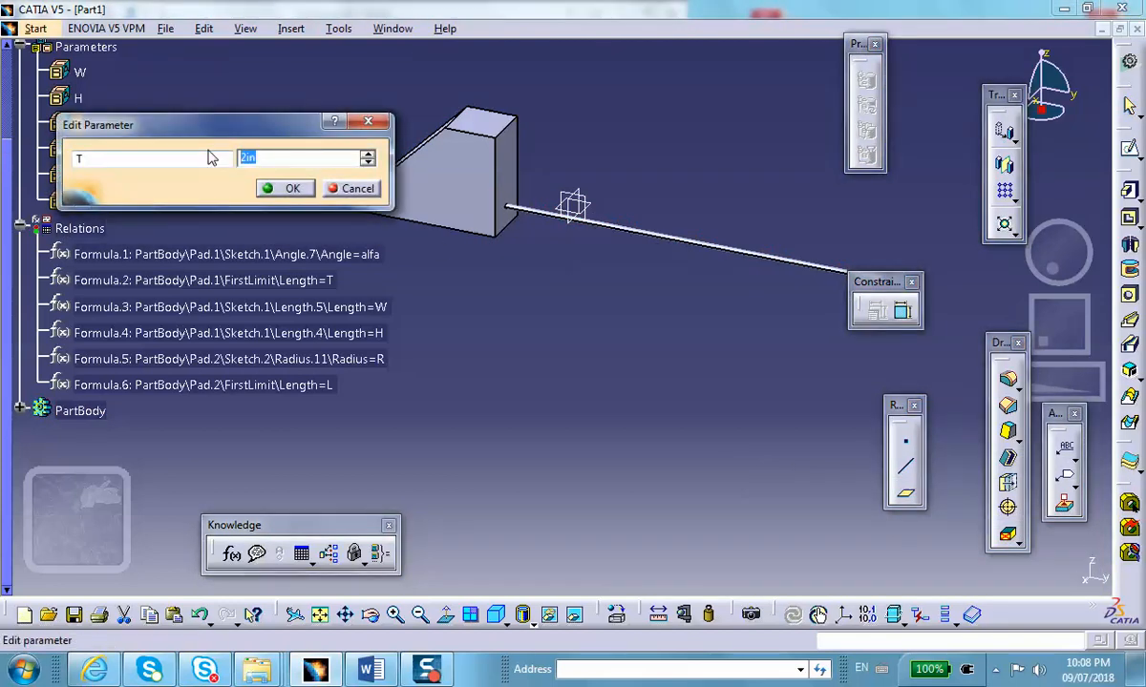
text(3)
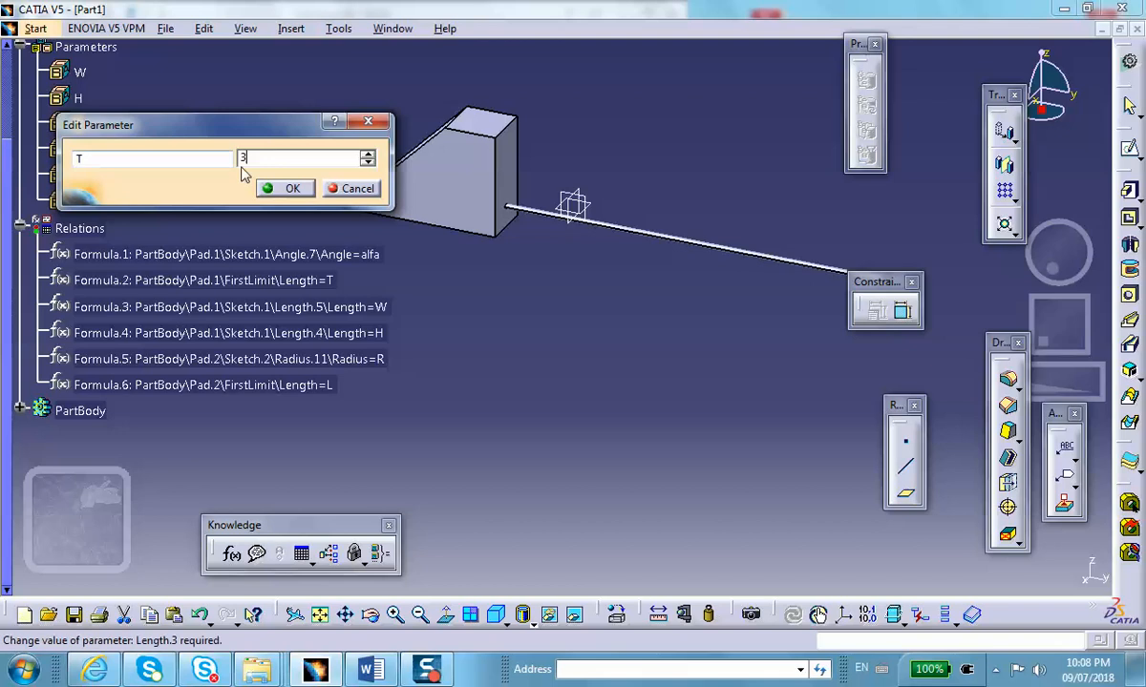
click(289, 188)
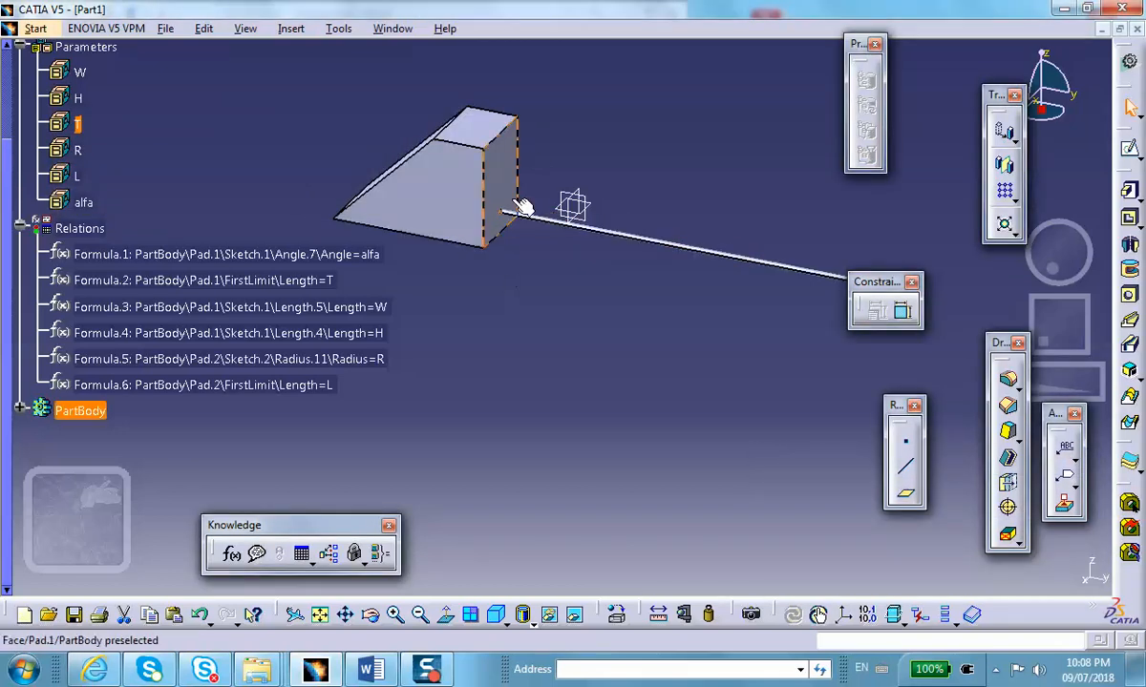
click(79, 98)
click(74, 72)
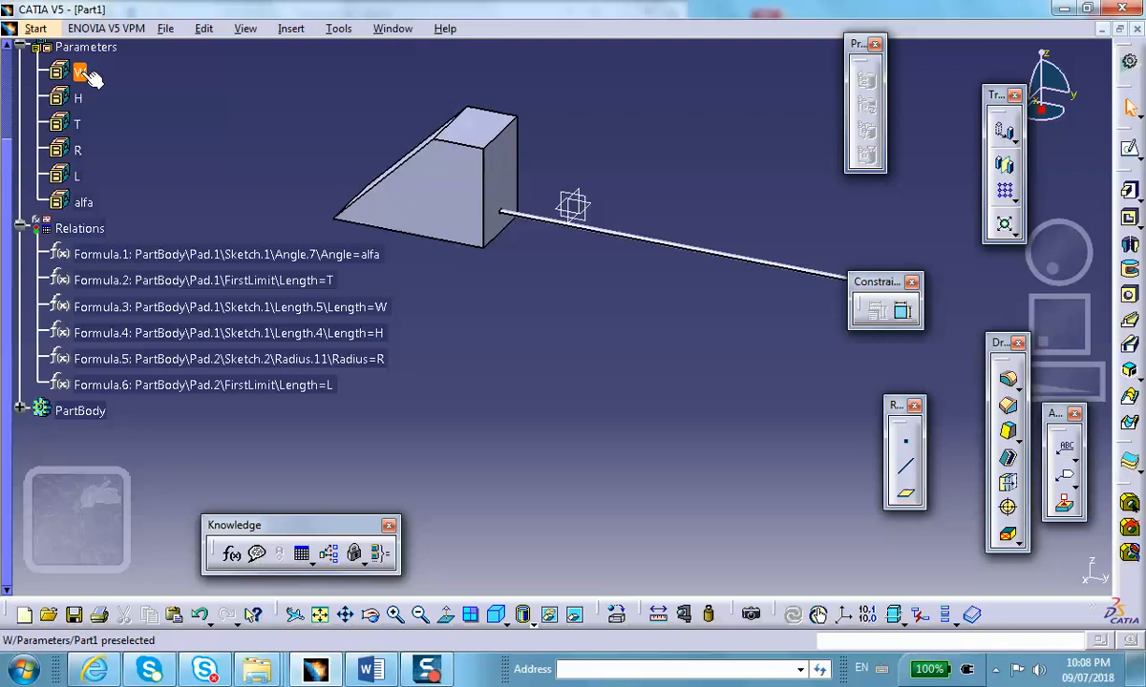
Set the W parameter to 12 in and the H parameter to 6 in to make the block wider and taller.
double_click(75, 73)
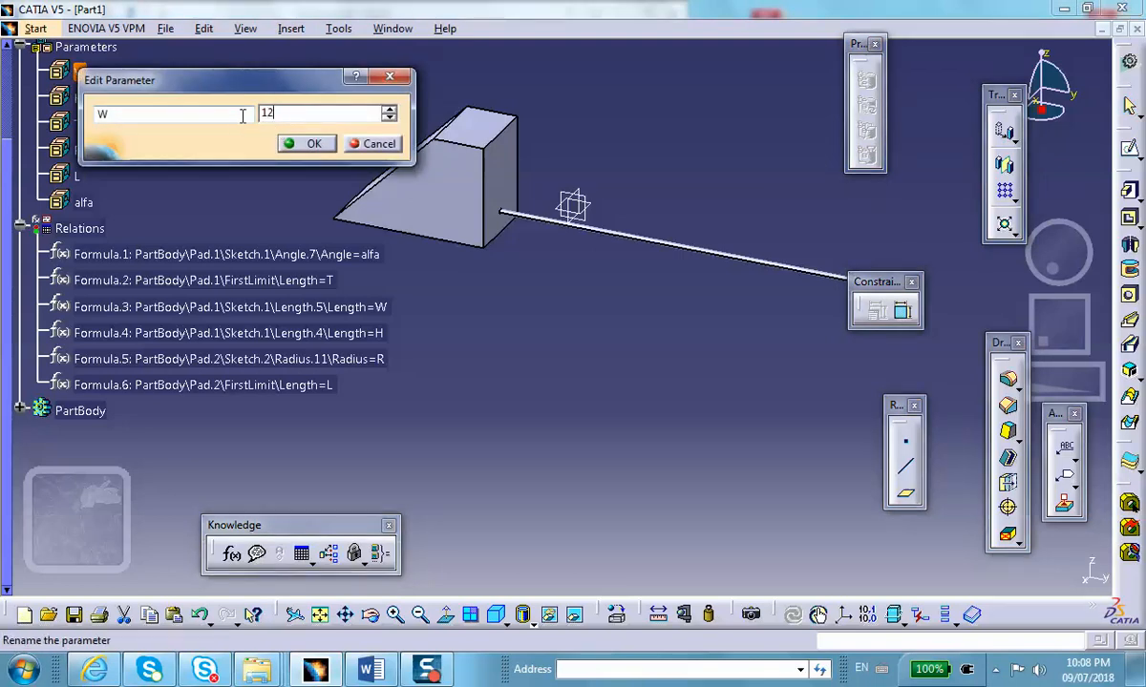
text(12)
click(305, 143)
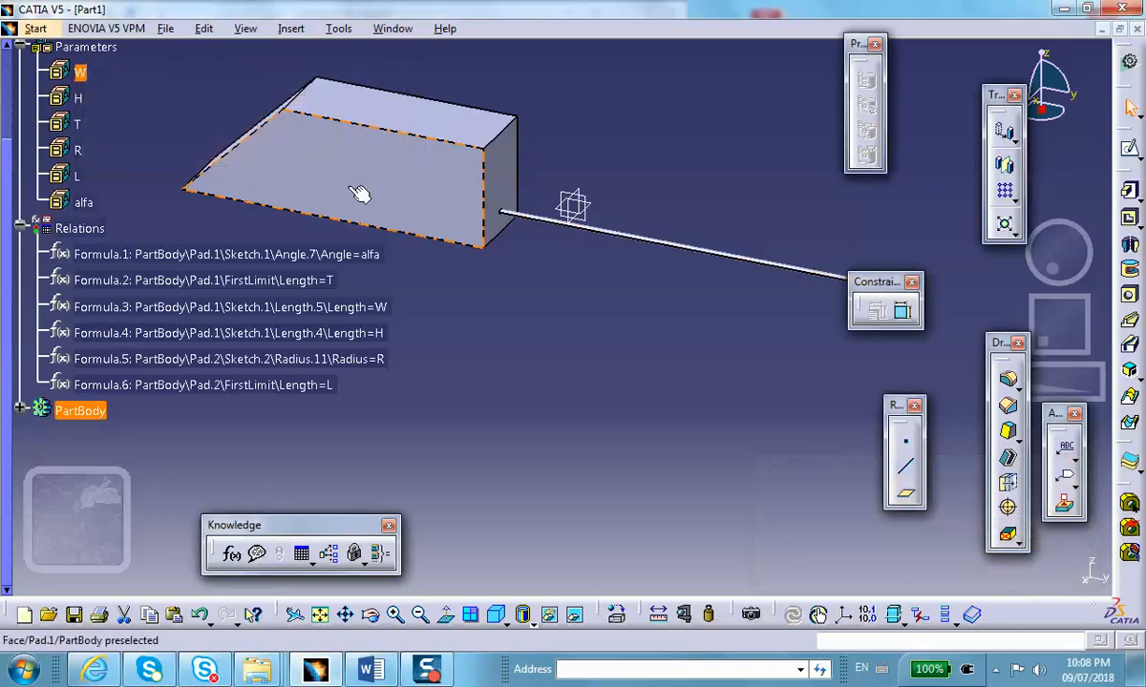
double_click(78, 99)
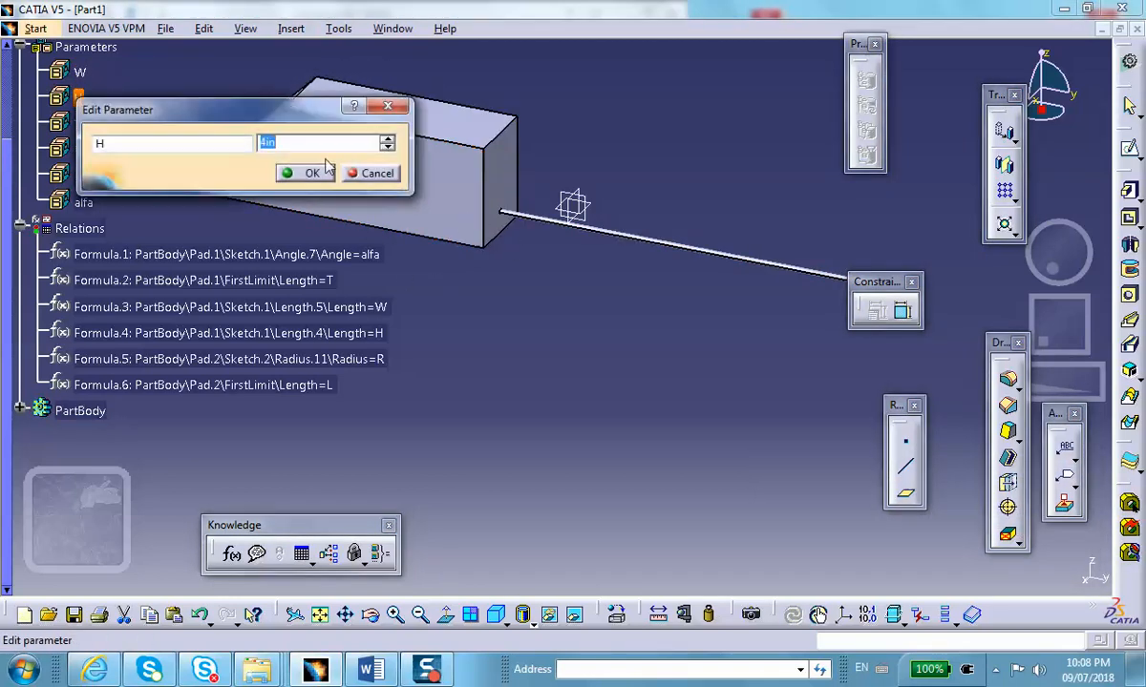
text(6)
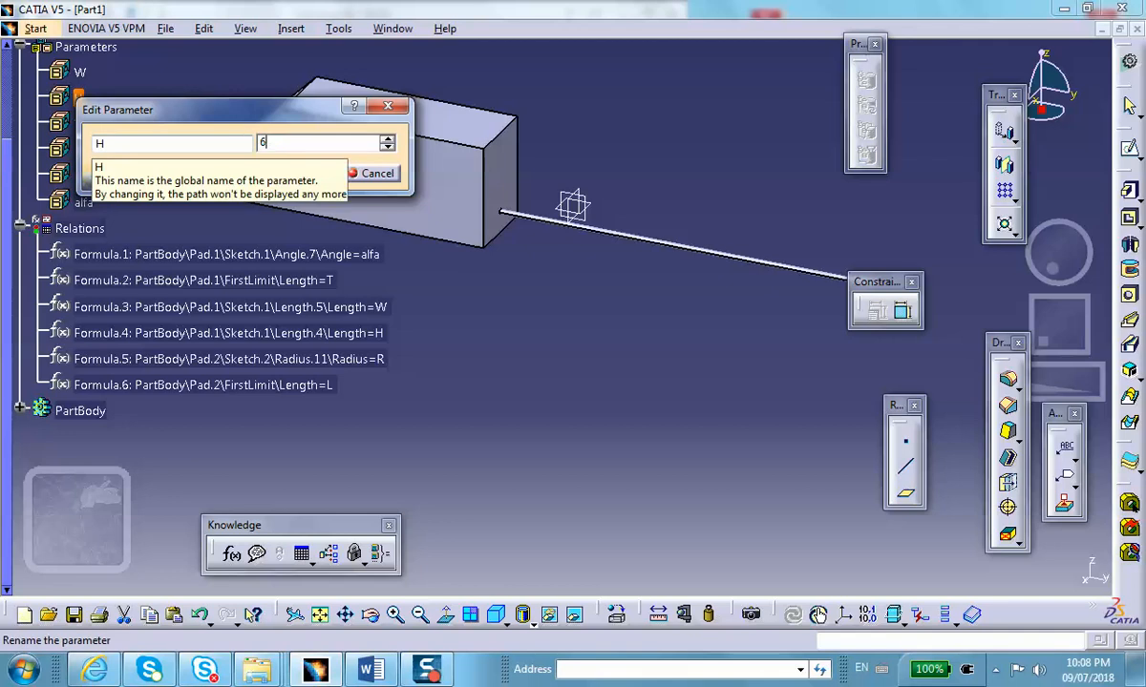
click(302, 173)
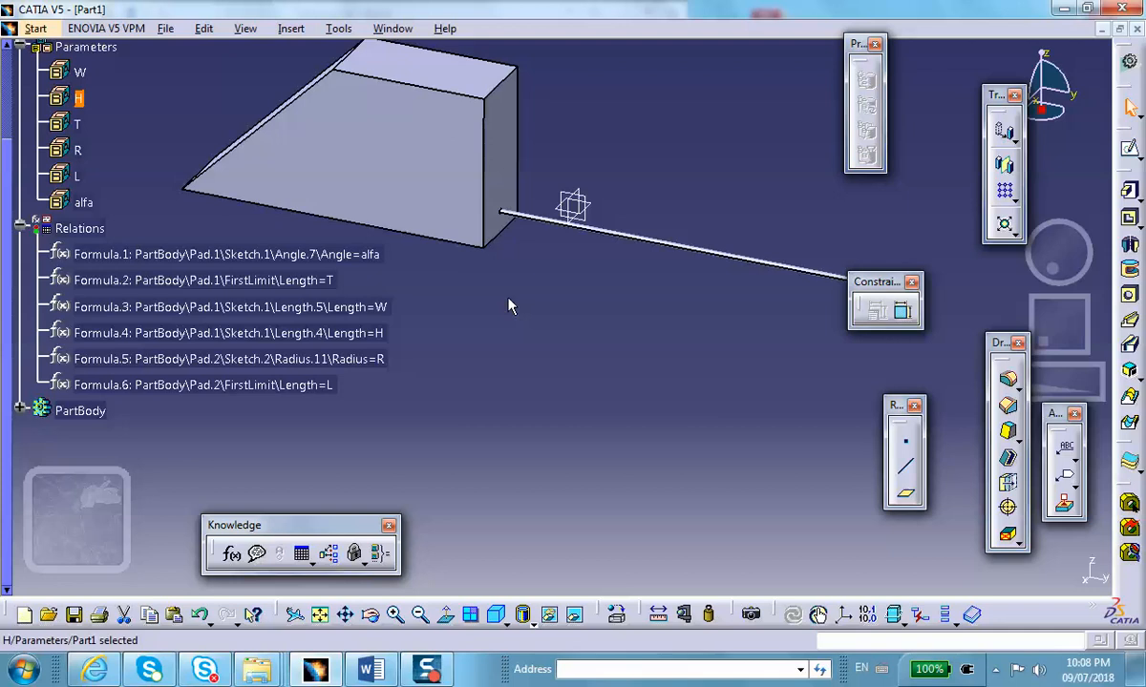
Open Sketch.2 of Pad.2, the rod's circle profile, for editing.
scroll(84, 200, up, 3)
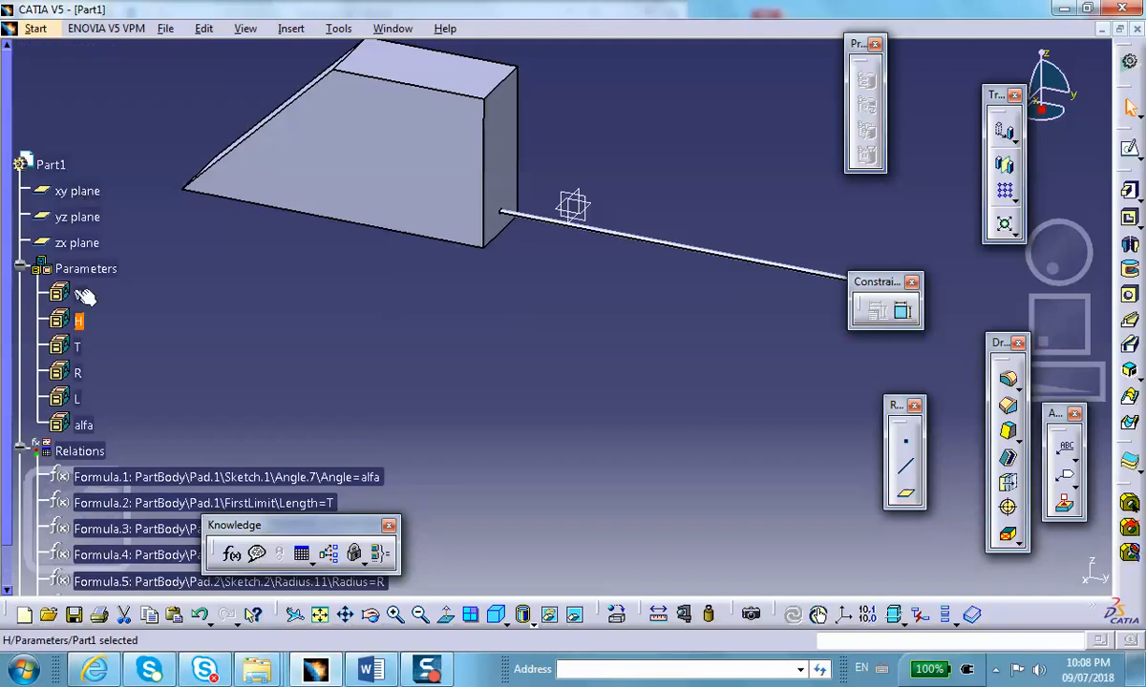
scroll(84, 305, down, 5)
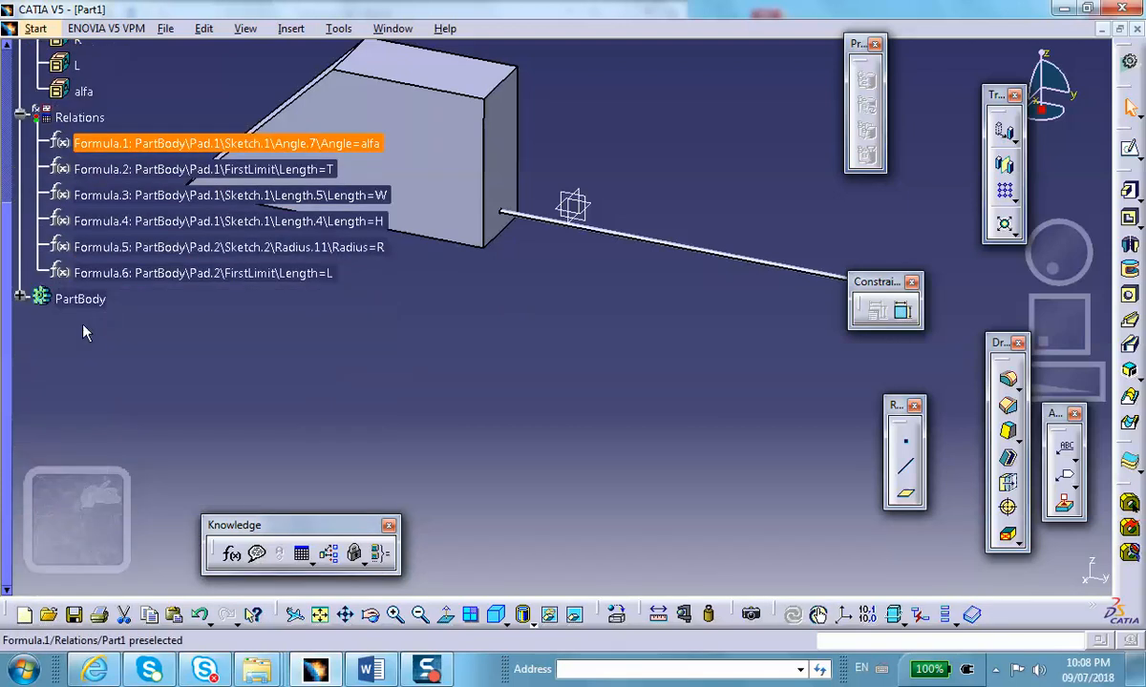
click(21, 299)
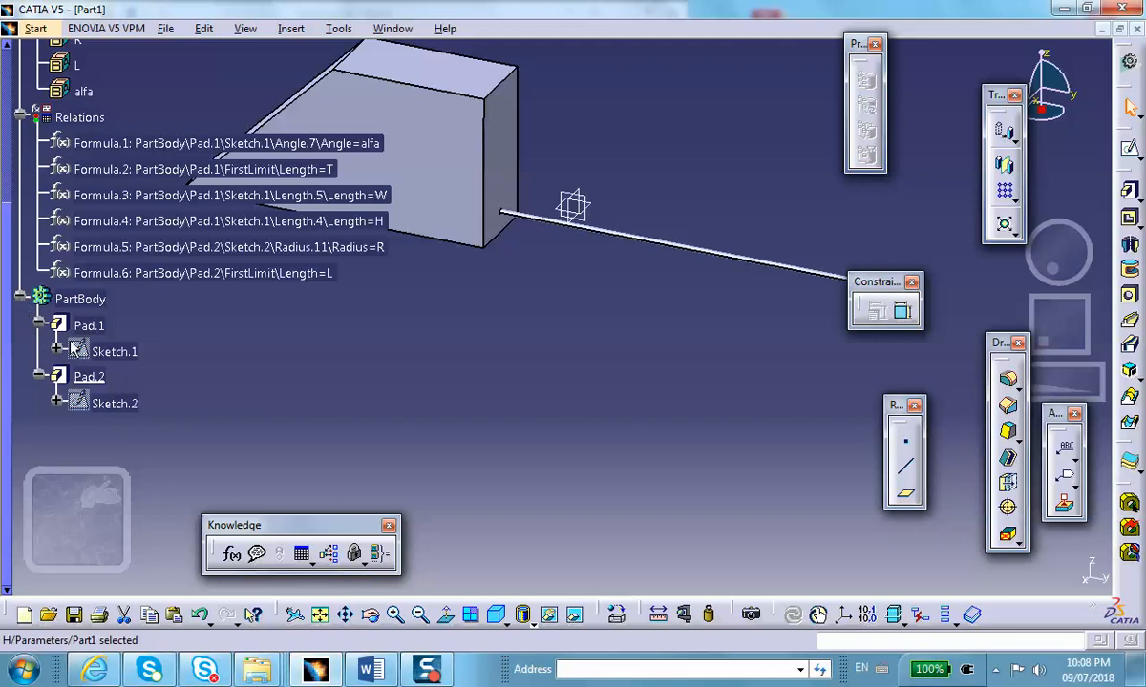
double_click(112, 404)
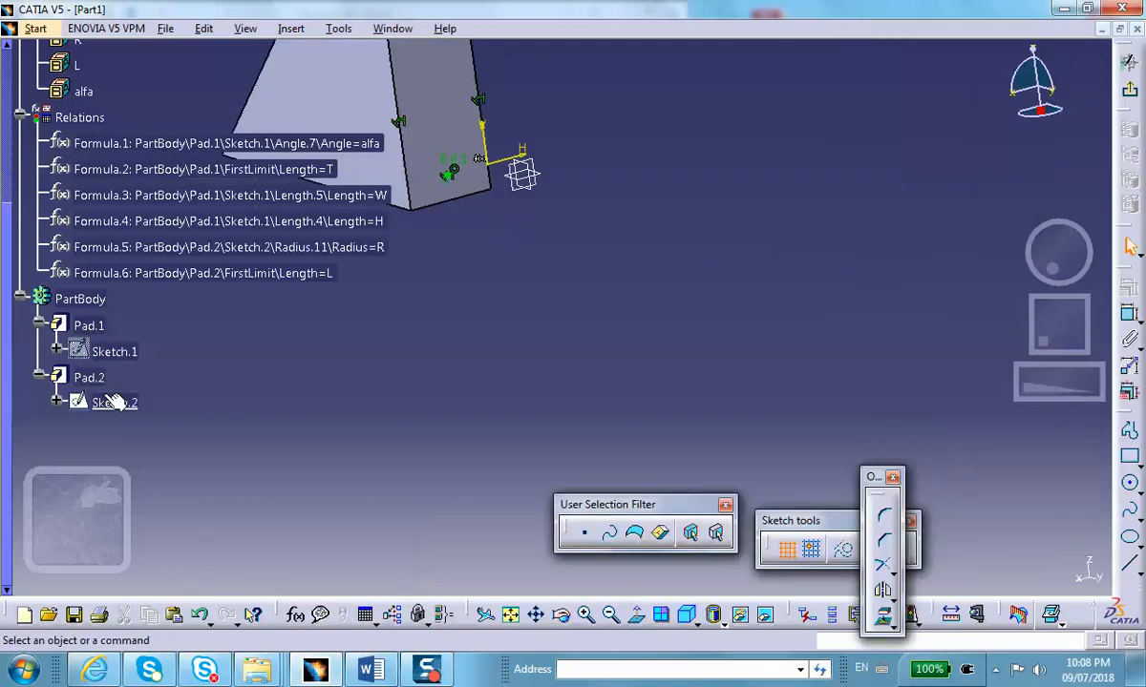
middle_drag(492, 325, 482, 286)
mouse_move(402, 238)
middle_down()
mouse_move(659, 520)
mouse_move(662, 504)
middle_up()
middle_drag(591, 430, 596, 256)
mouse_move(553, 302)
middle_down()
mouse_move(675, 343)
mouse_move(703, 396)
mouse_move(673, 340)
mouse_move(672, 440)
mouse_move(610, 413)
mouse_move(609, 427)
mouse_move(619, 340)
middle_up()
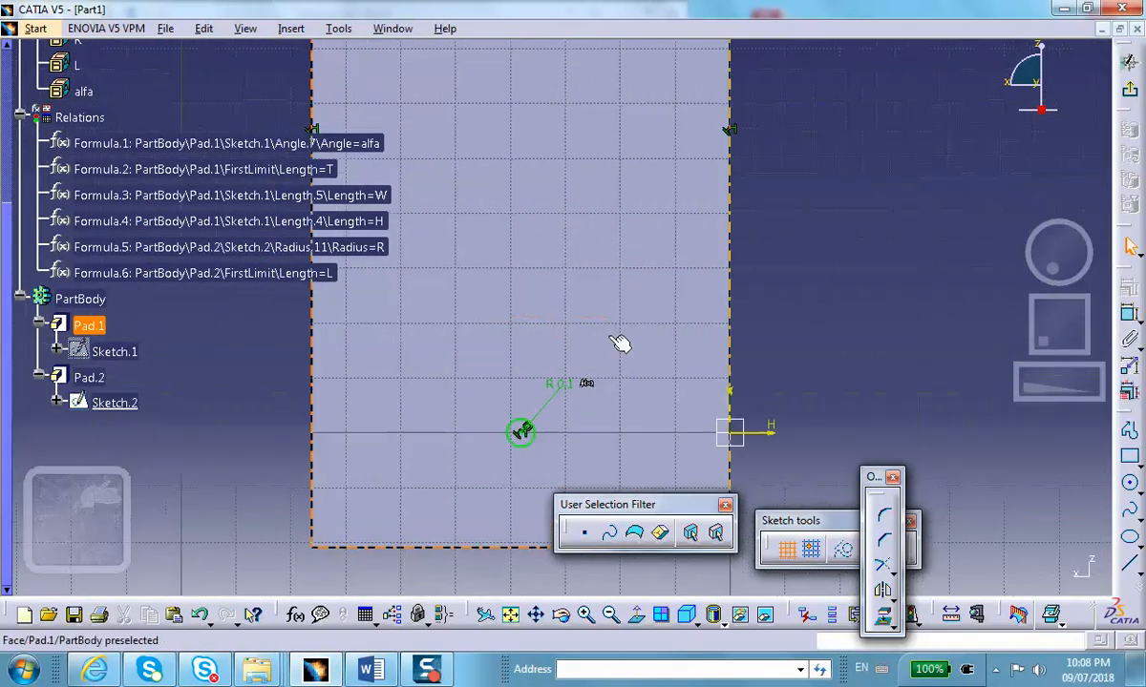
Delete the Coincidence.8 constraint that ties the circle's centre in Sketch.2 to the sketch axis.
click(521, 433)
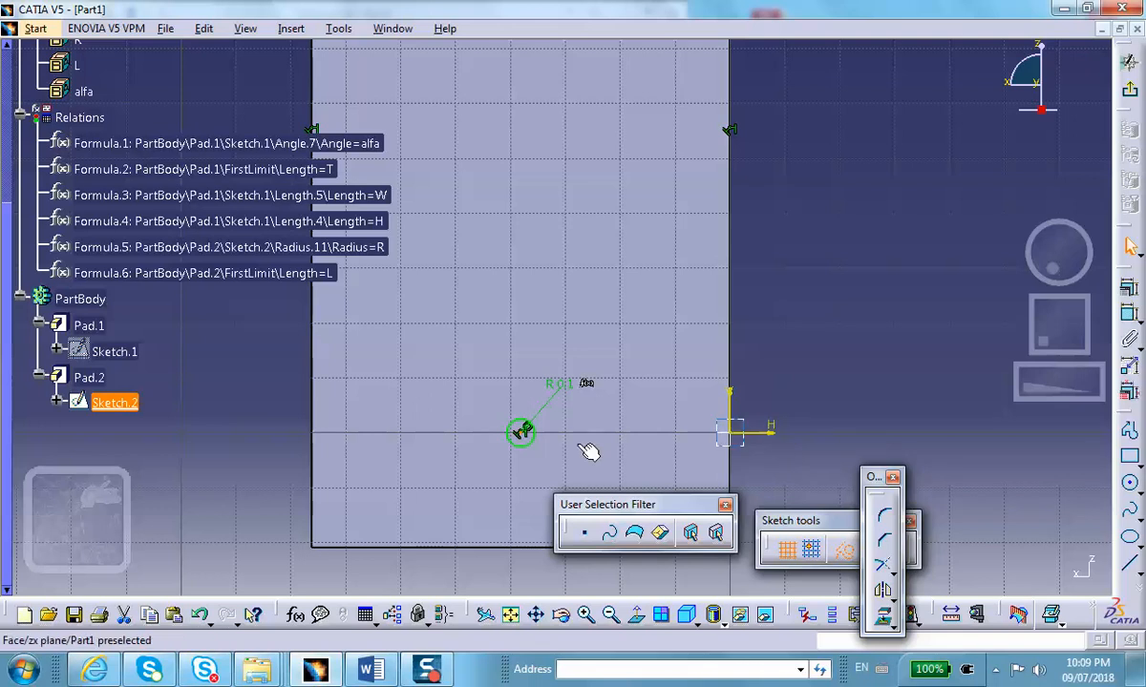
click(57, 403)
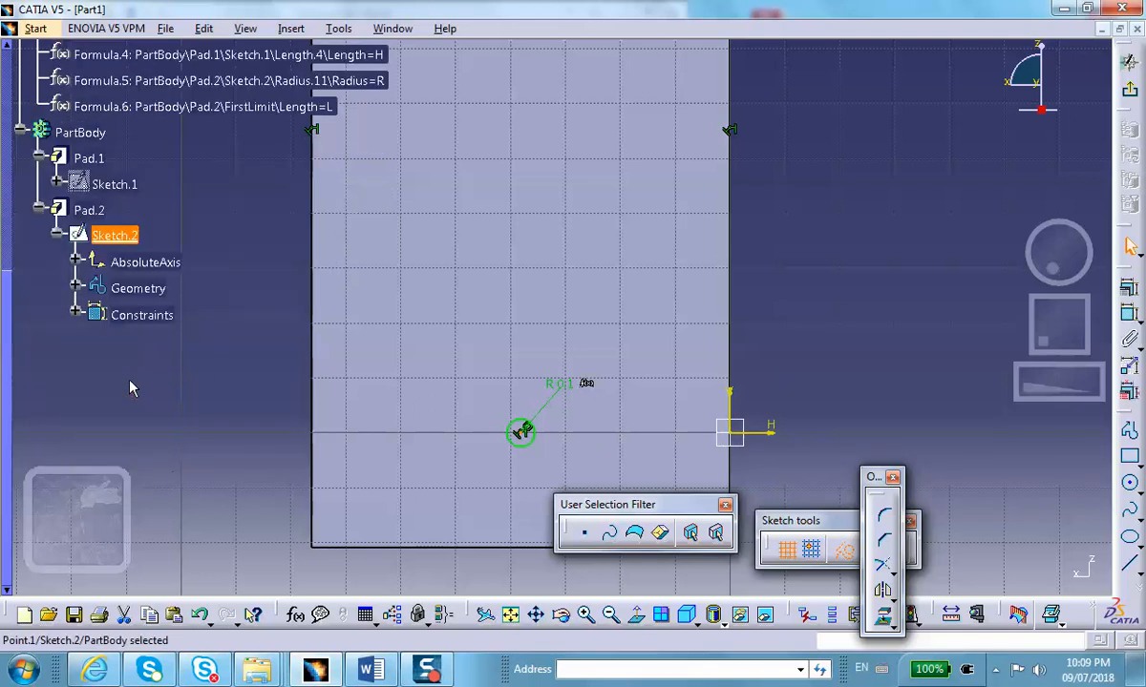
click(75, 315)
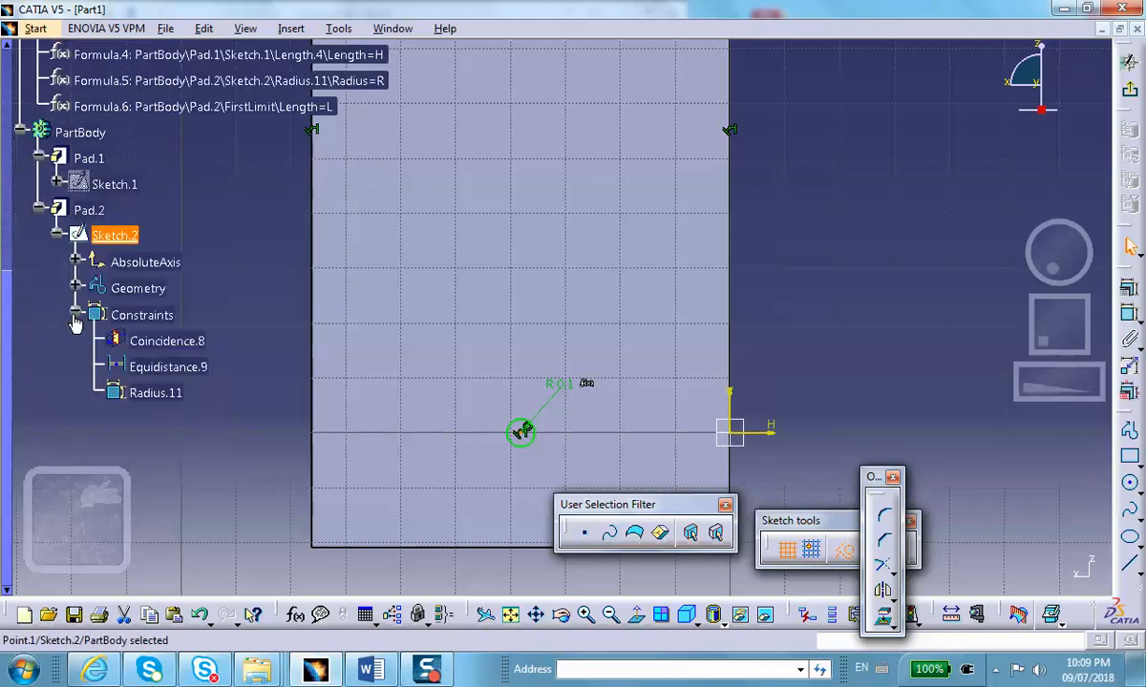
right_click(198, 345)
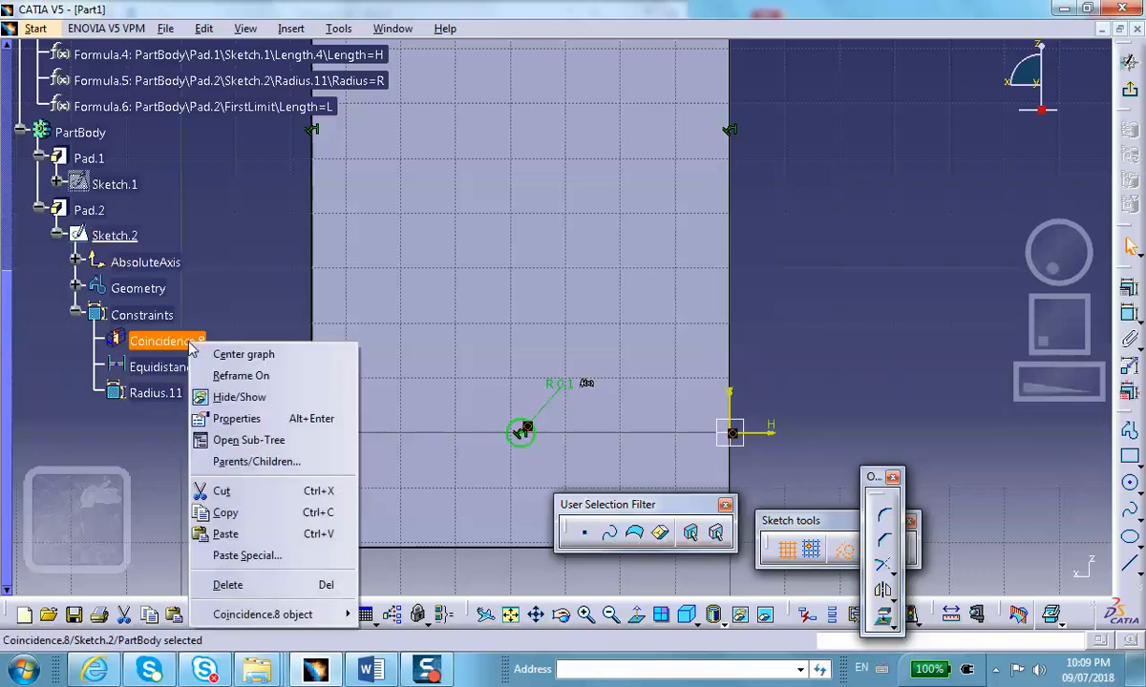
click(308, 586)
mouse_move(465, 482)
middle_down()
mouse_move(466, 407)
mouse_move(494, 478)
mouse_move(469, 428)
mouse_move(445, 491)
middle_up()
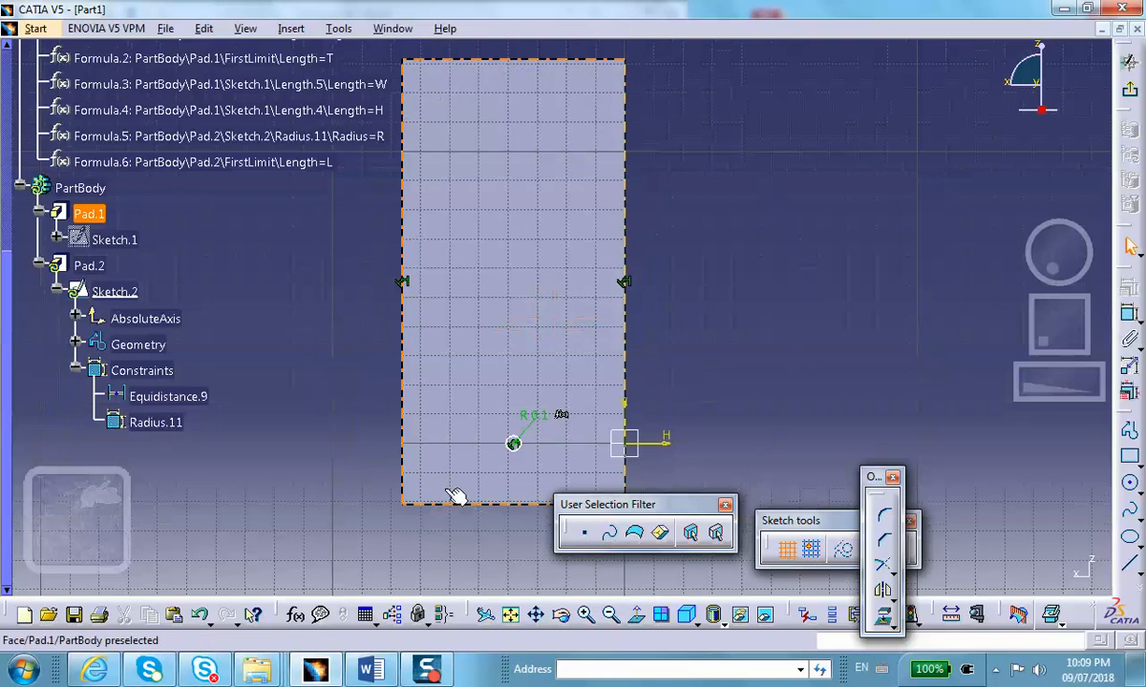
click(531, 61)
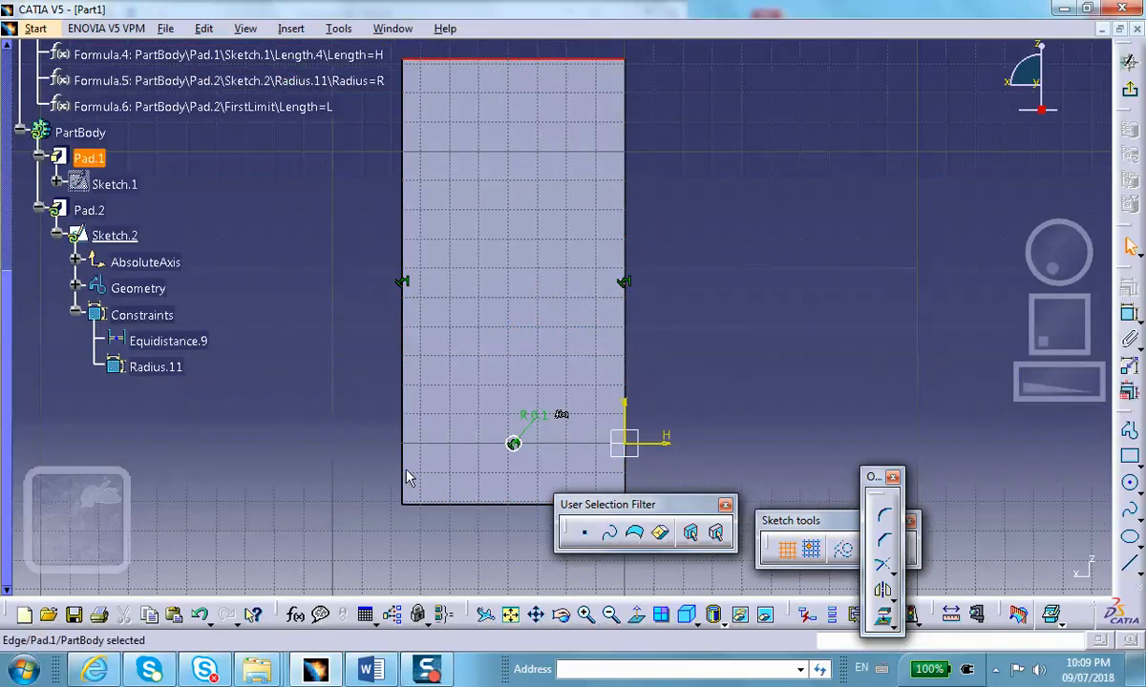
ctrl+click(490, 504)
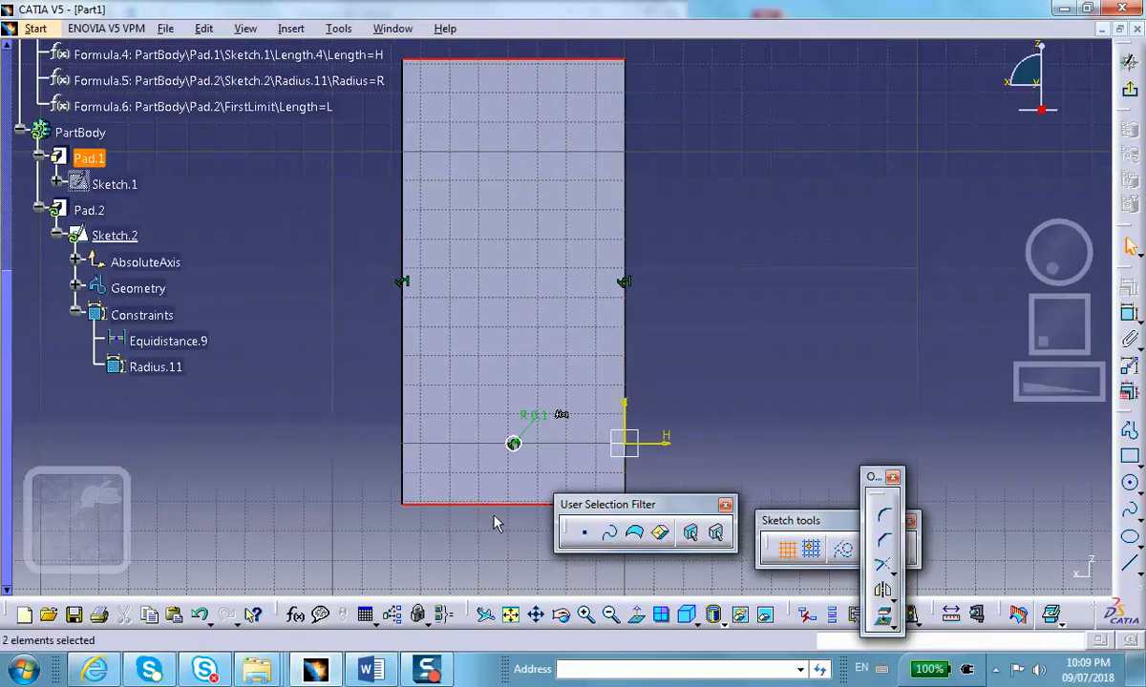
ctrl+click(515, 446)
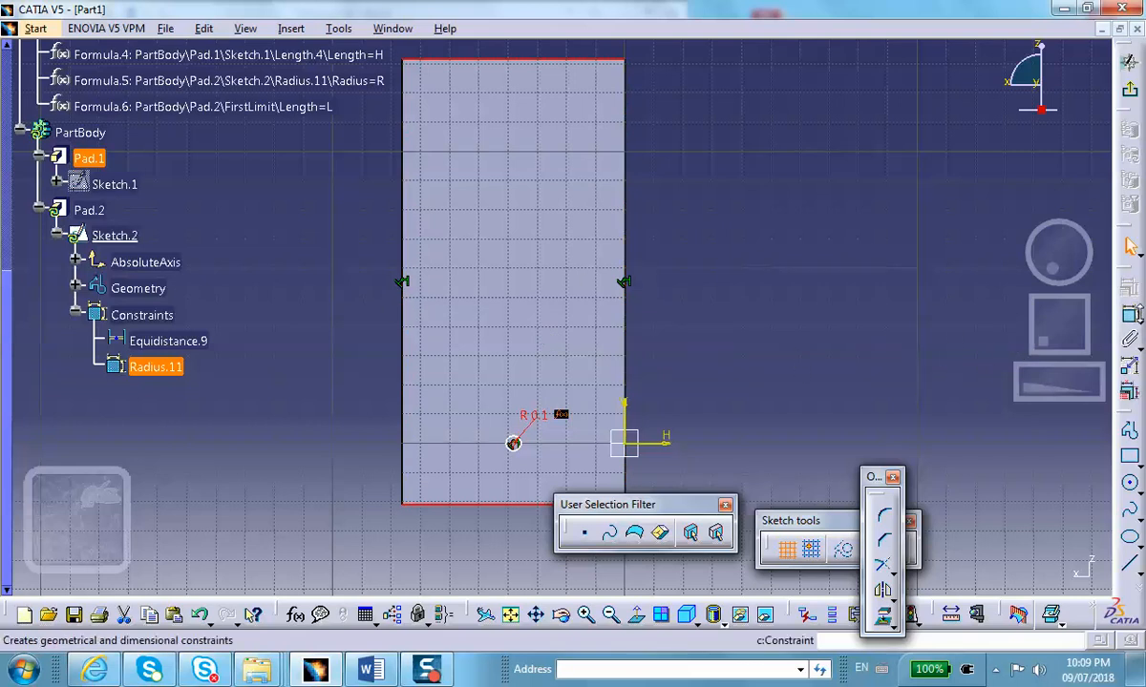
click(757, 258)
Constrain the circle's centre as an equidistant point between the upper and lower edges of the block's end face, and exit the sketch.
mouse_move(238, 236)
middle_down()
mouse_move(256, 230)
mouse_move(256, 203)
mouse_move(276, 256)
middle_up()
click(537, 114)
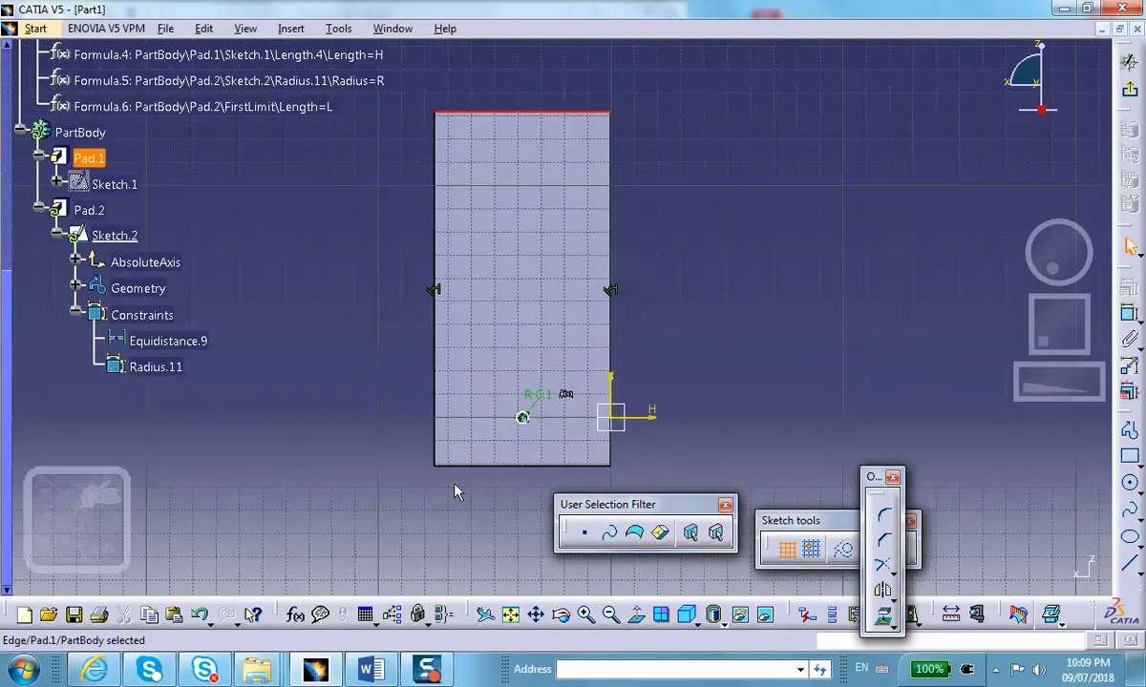
ctrl+click(475, 467)
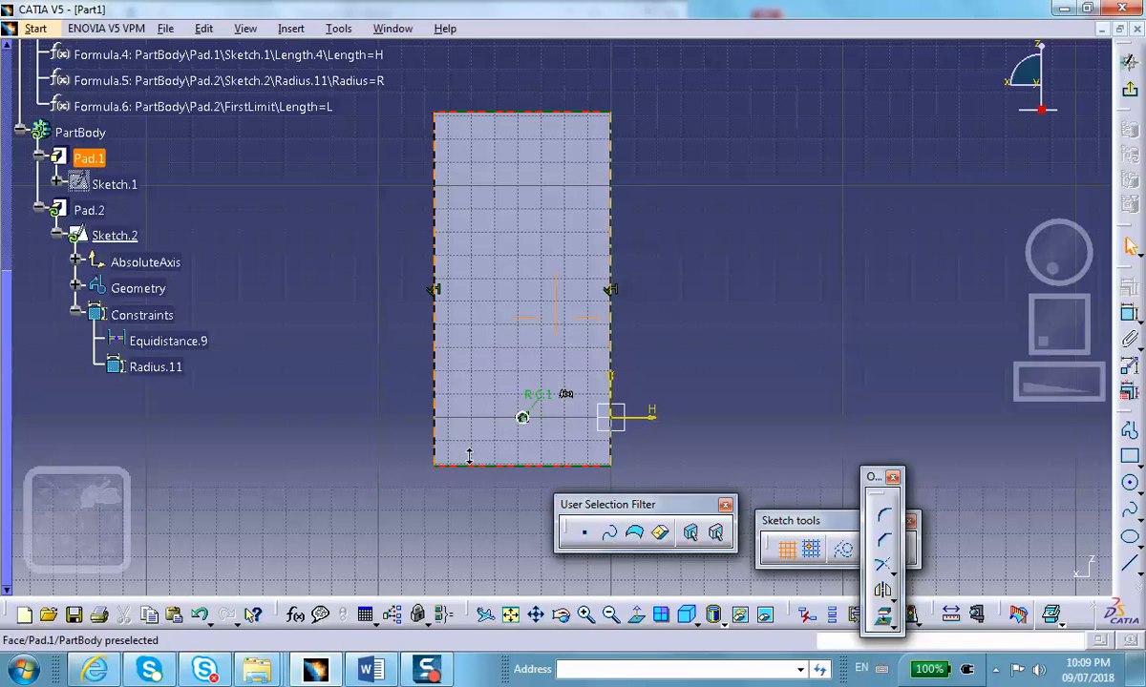
middle_drag(468, 445, 467, 370)
mouse_move(736, 366)
middle_down()
mouse_move(752, 424)
mouse_move(729, 320)
middle_up()
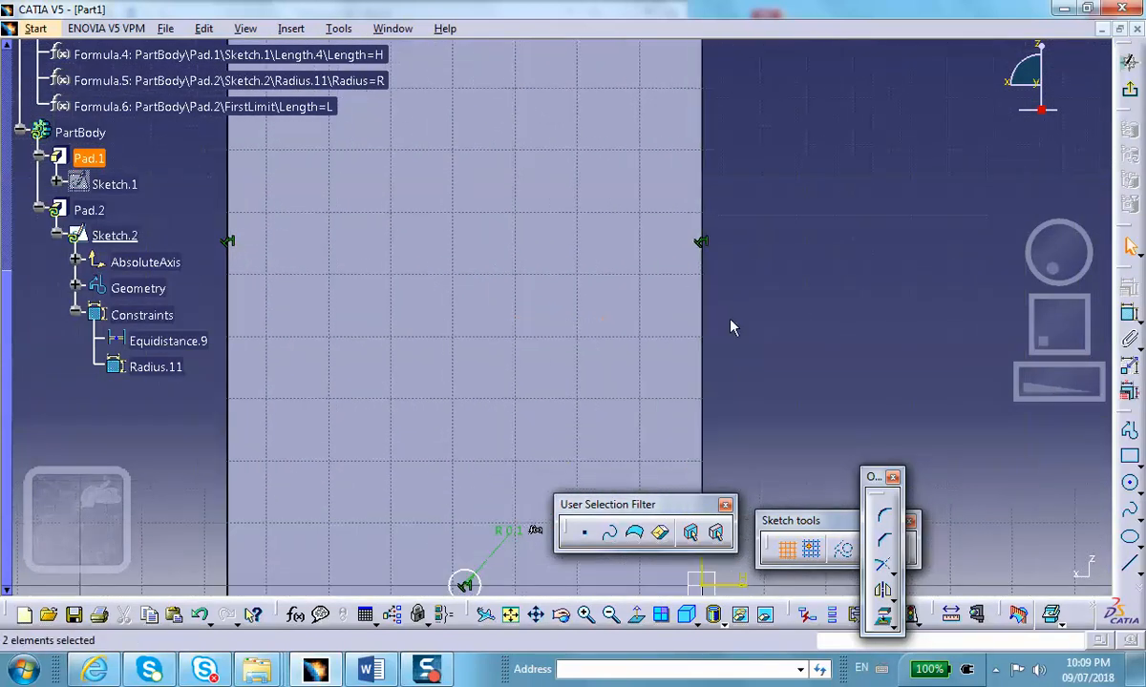
click(464, 583)
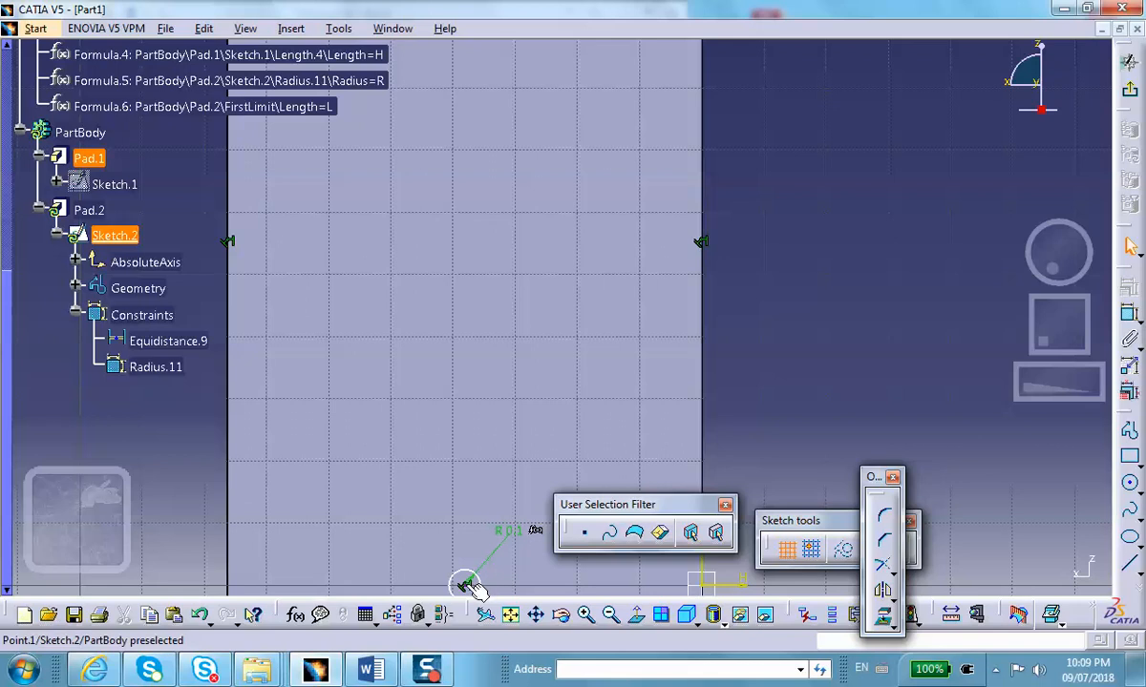
click(465, 583)
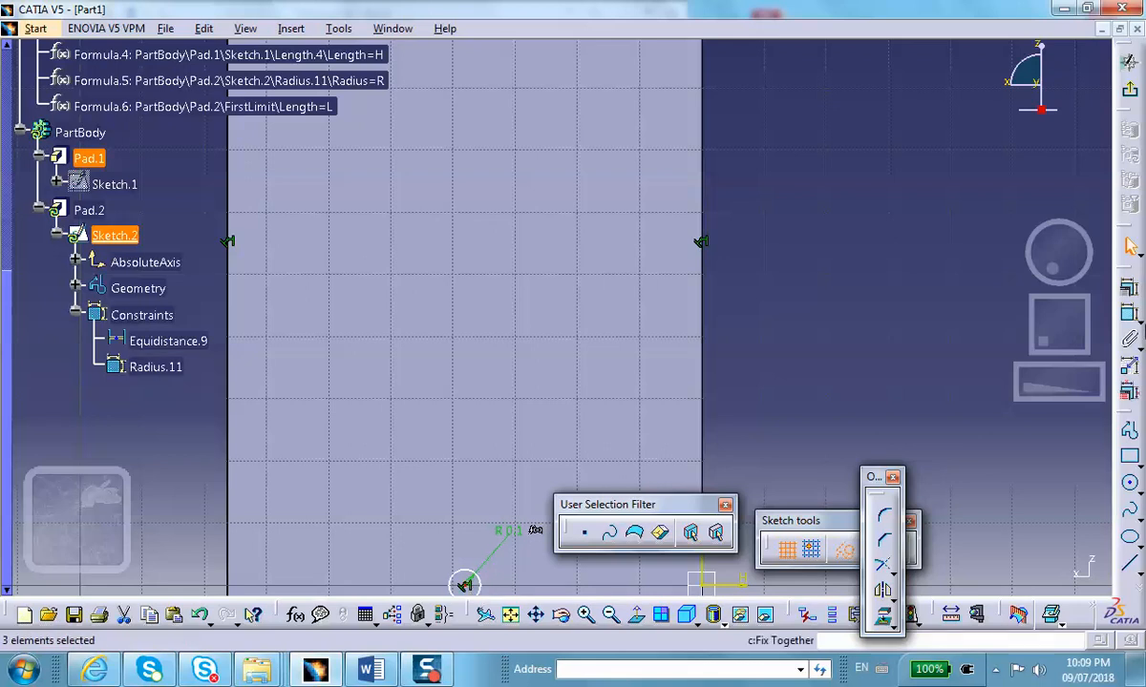
click(1128, 290)
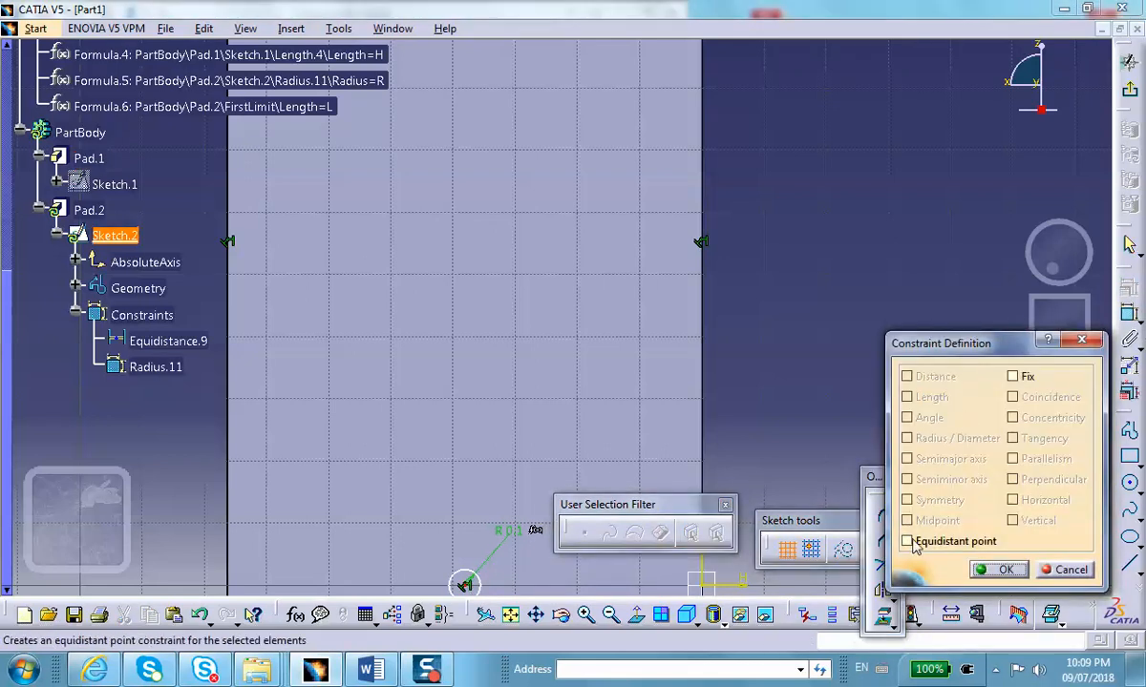
click(908, 542)
click(998, 570)
click(1129, 61)
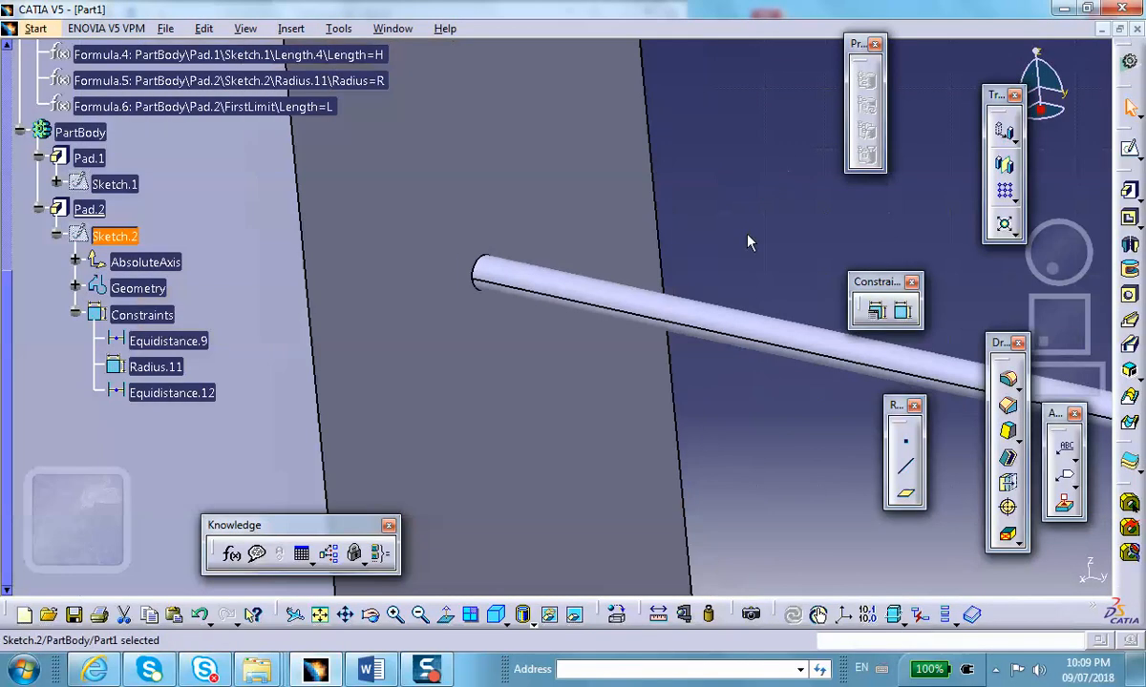
Set the R parameter to 1 in to thicken the rod.
mouse_move(735, 242)
middle_down()
mouse_move(697, 415)
mouse_move(622, 361)
mouse_move(678, 304)
middle_up()
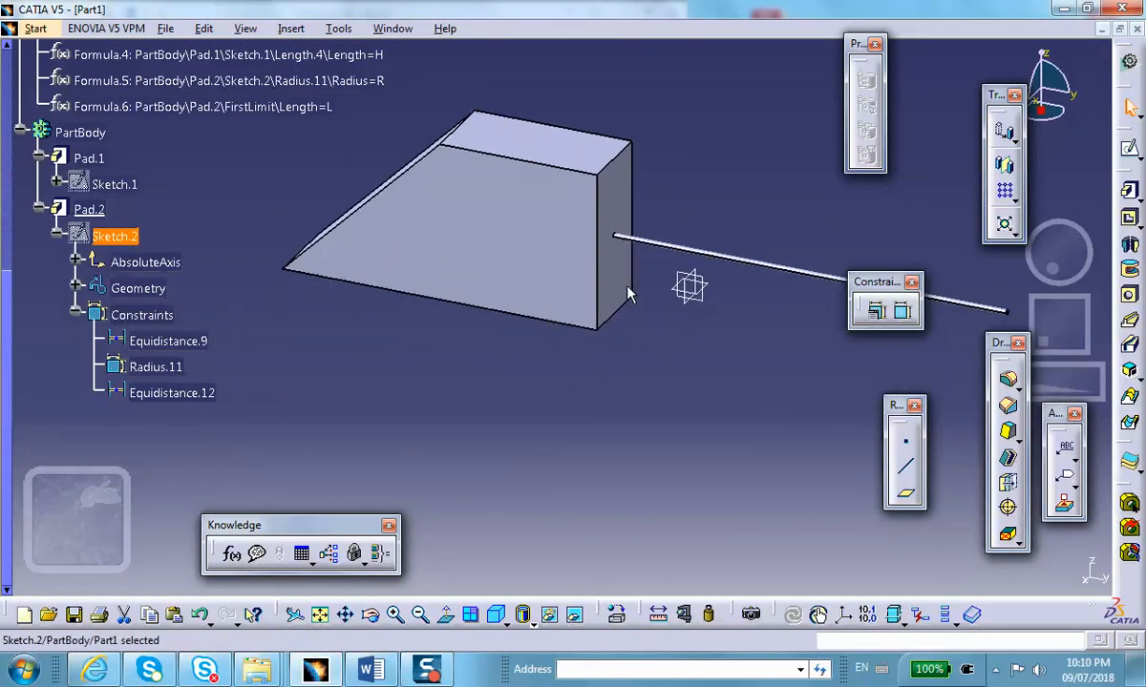
scroll(138, 191, up, 5)
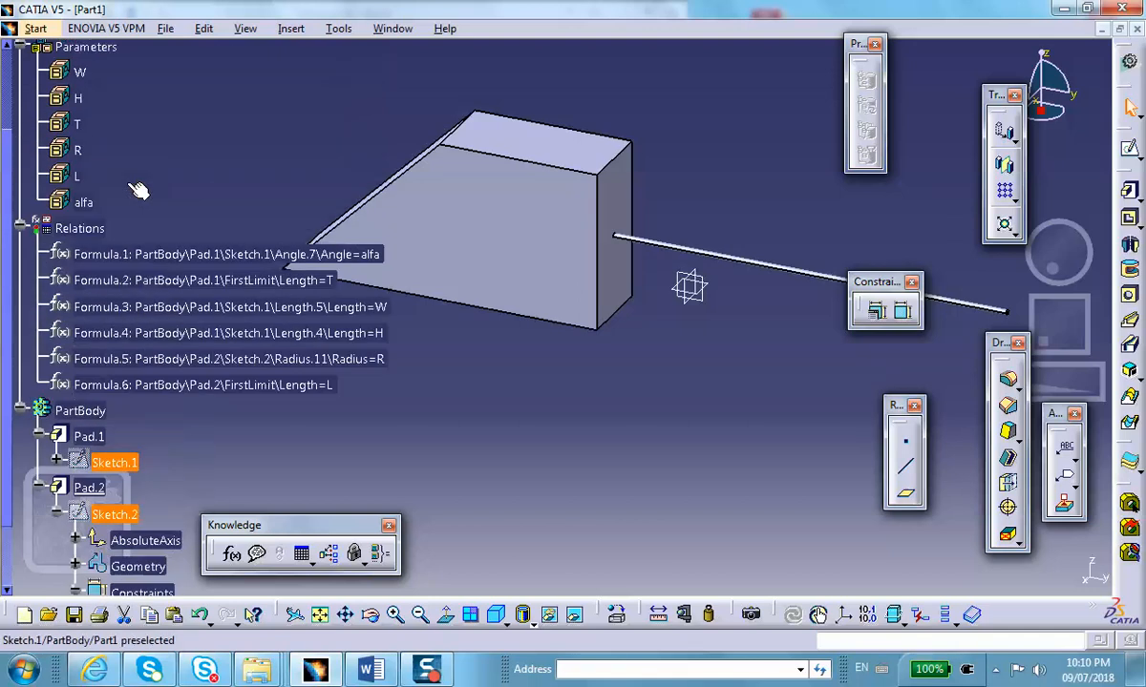
double_click(77, 153)
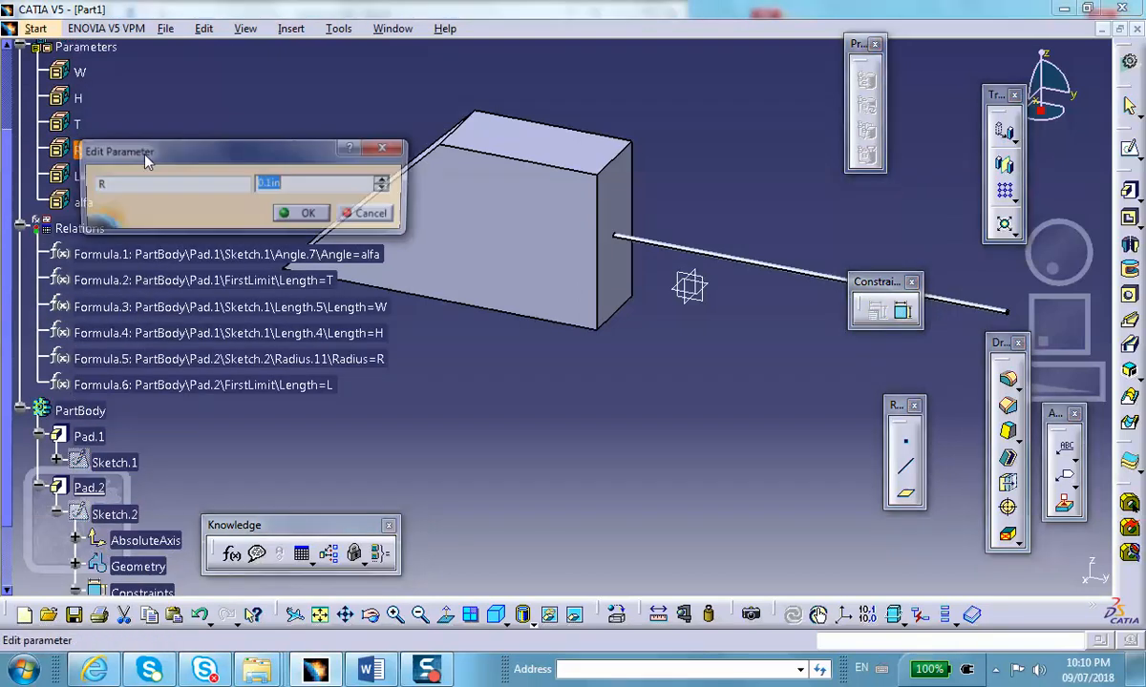
text(1)
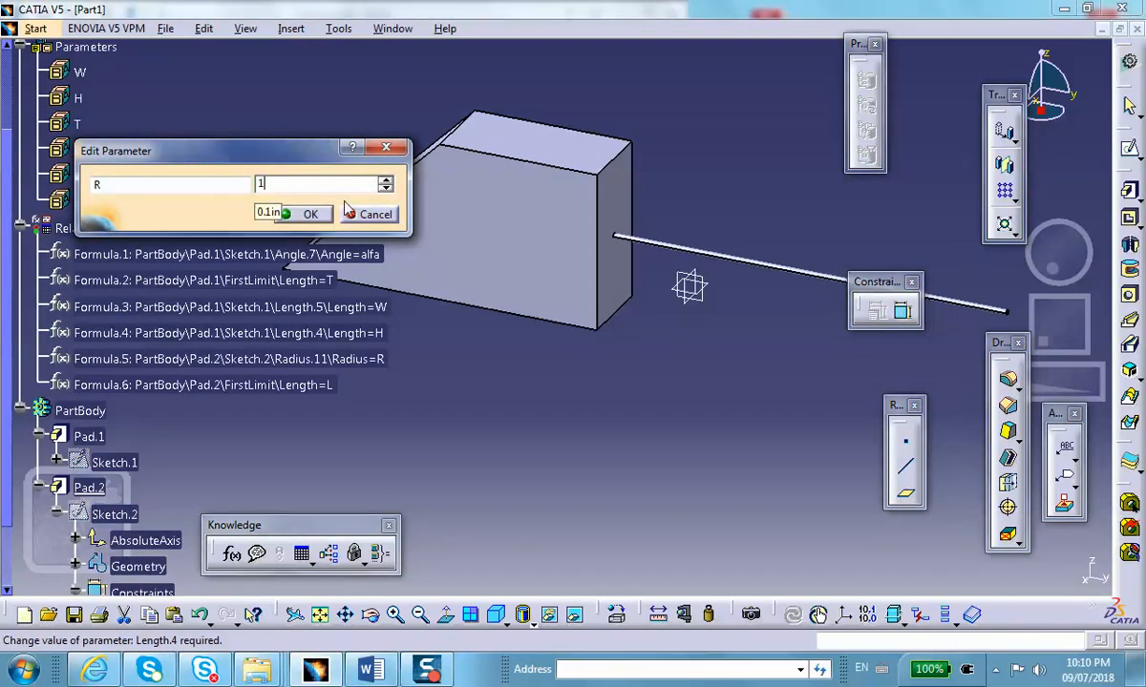
click(311, 218)
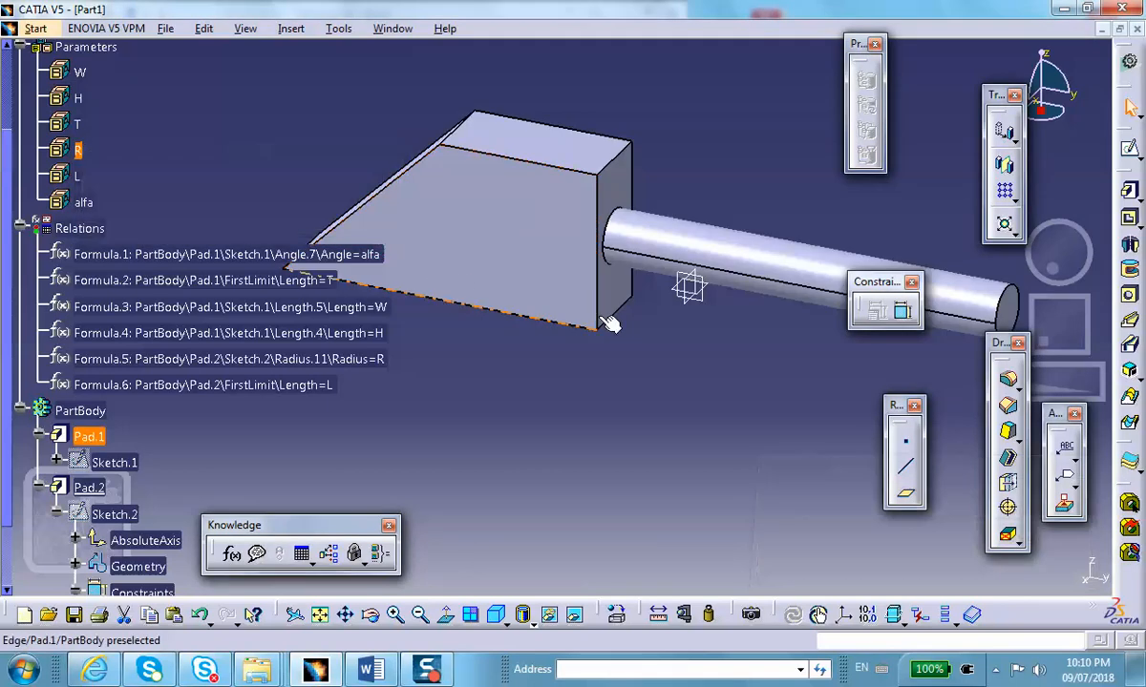
scroll(648, 346, up, 1)
middle_drag(649, 347, 646, 412)
click(647, 348)
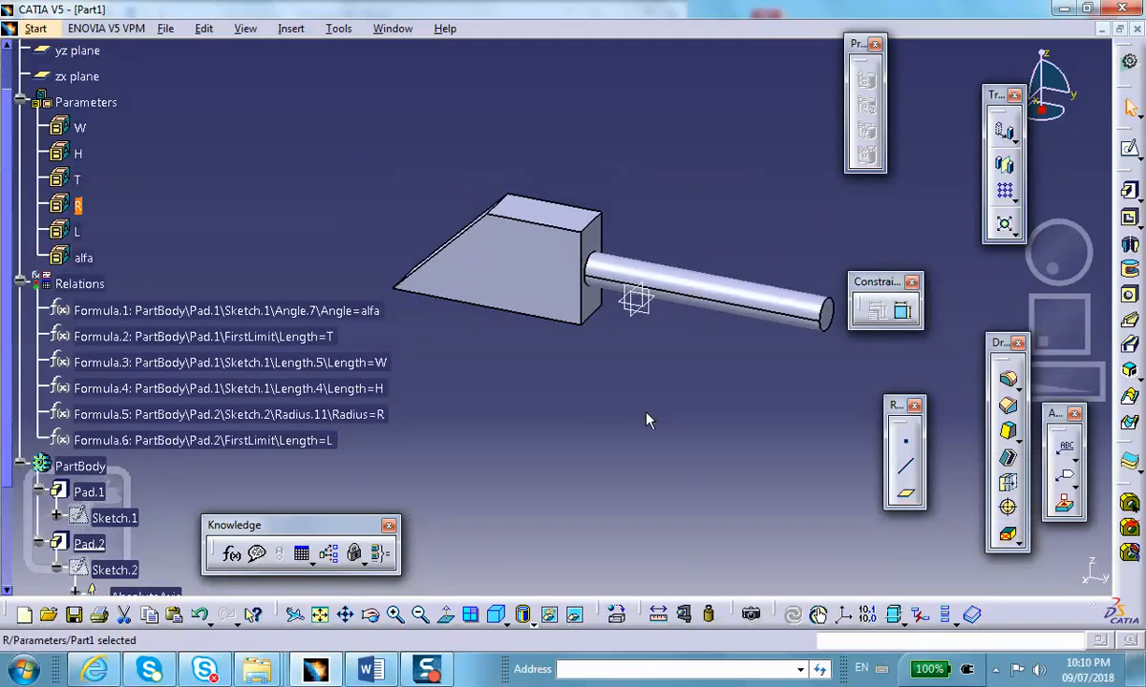